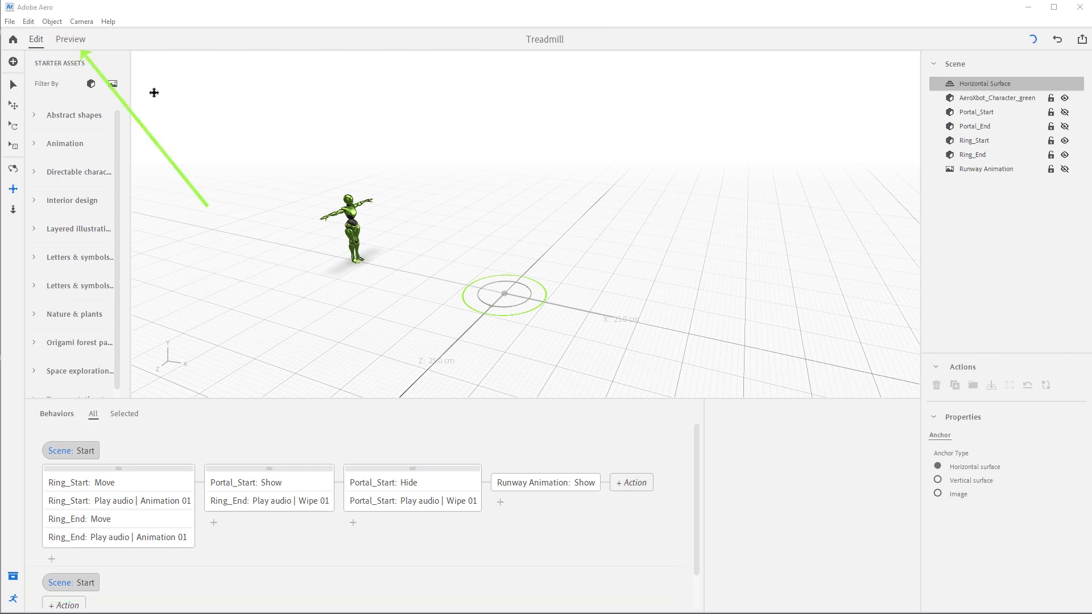
Preview the scene's existing ring, portal and runway behaviors and return to editing.
left_click(67, 40)
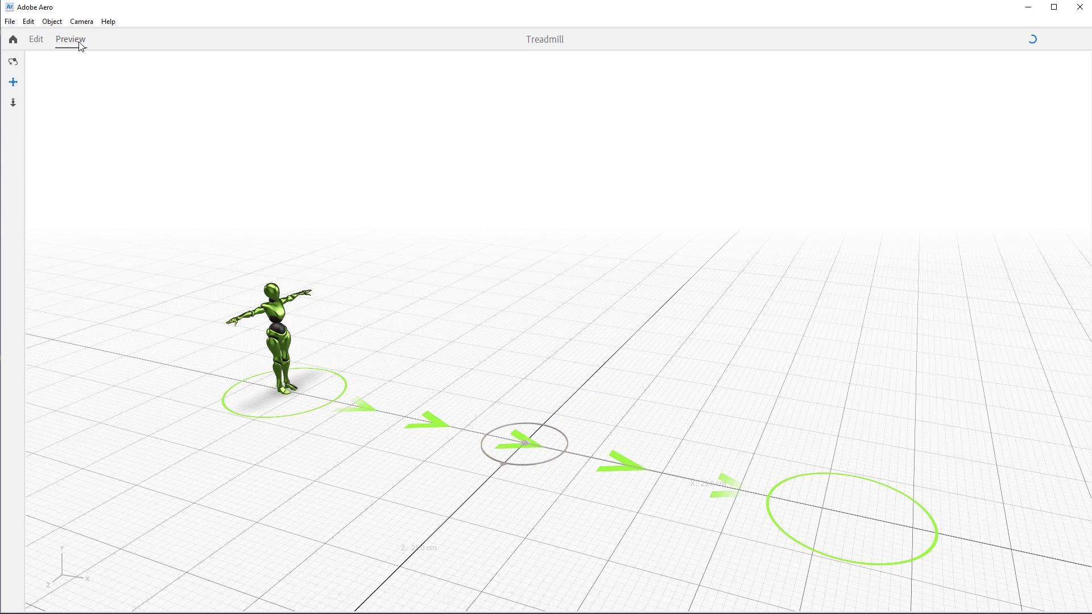
left_click(40, 39)
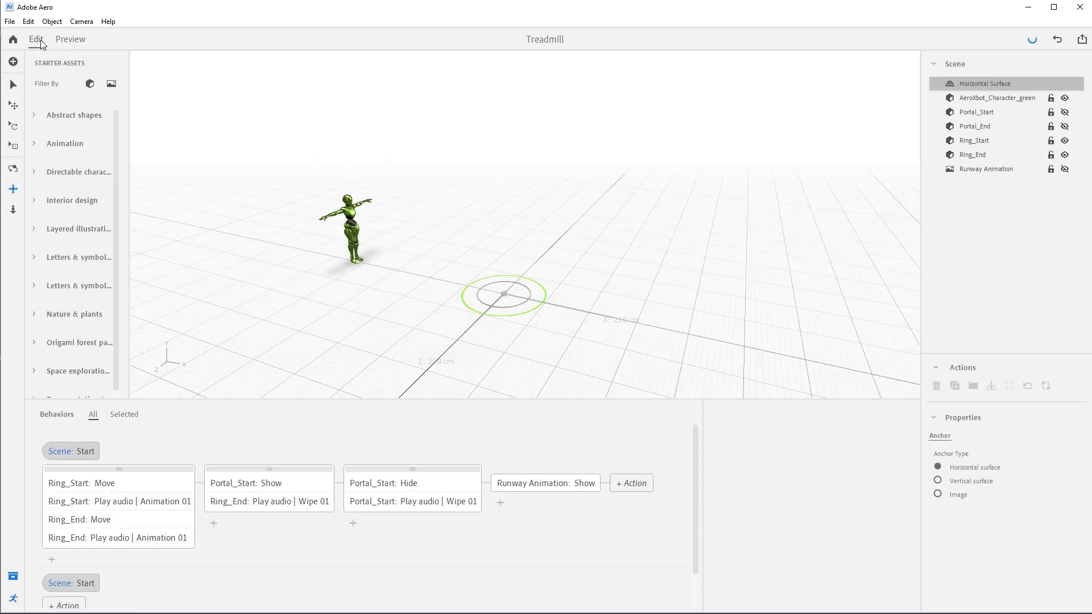
Frame AeroXbot_Character_green in the viewport and duplicate it.
left_click(991, 100)
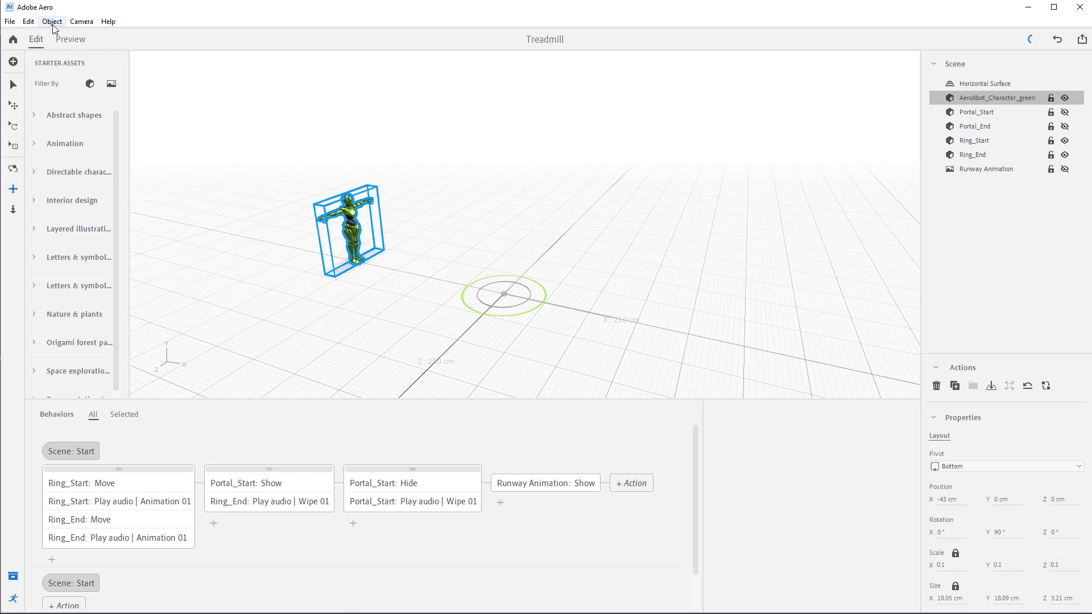
left_click(82, 21)
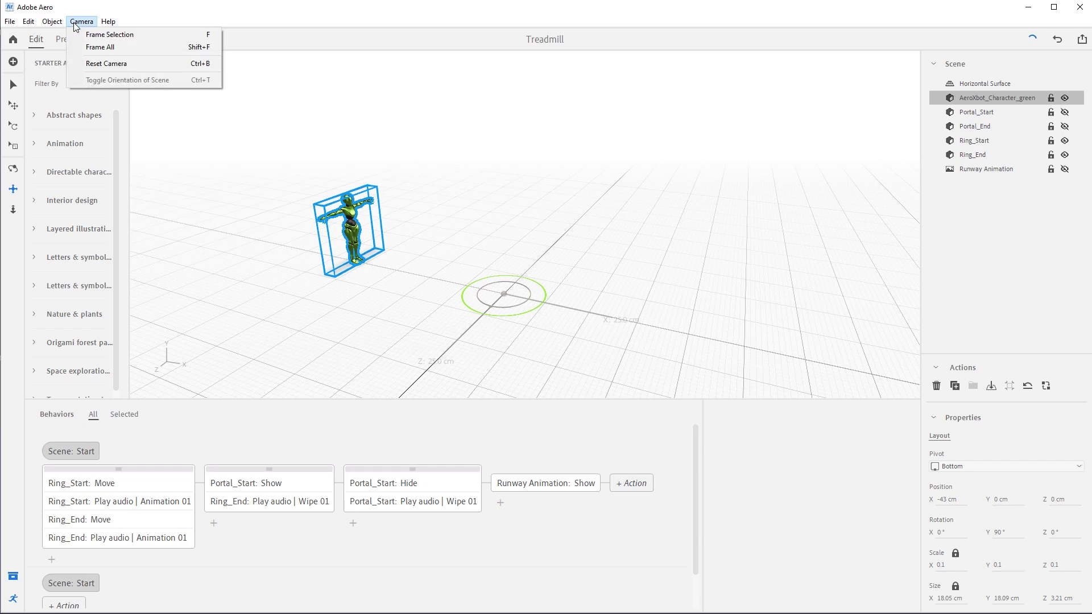
left_click(111, 34)
middle_click_drag(663, 215, 737, 245)
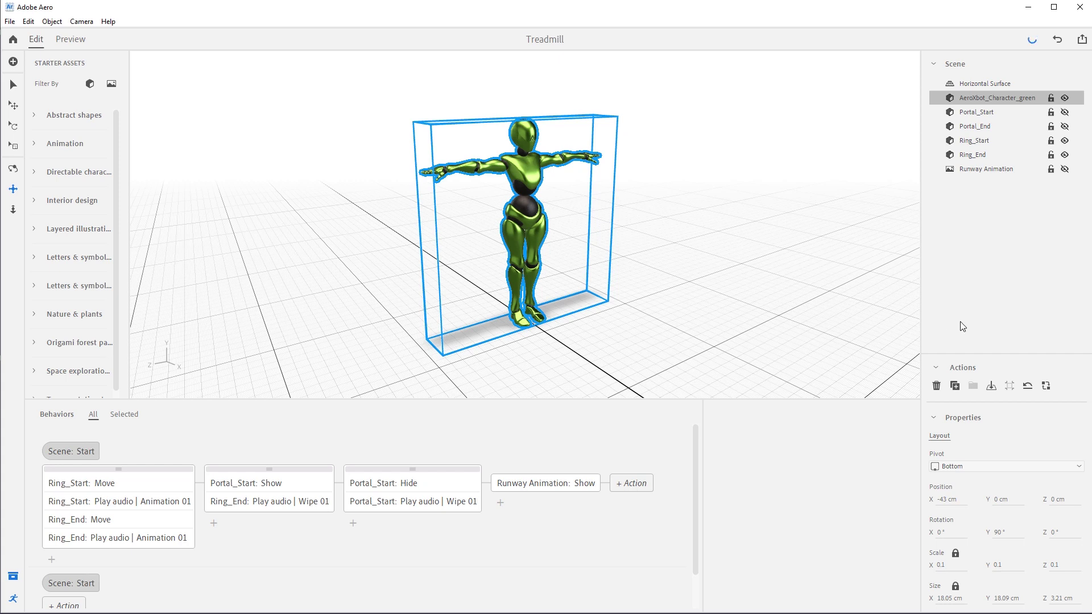
left_click(956, 387)
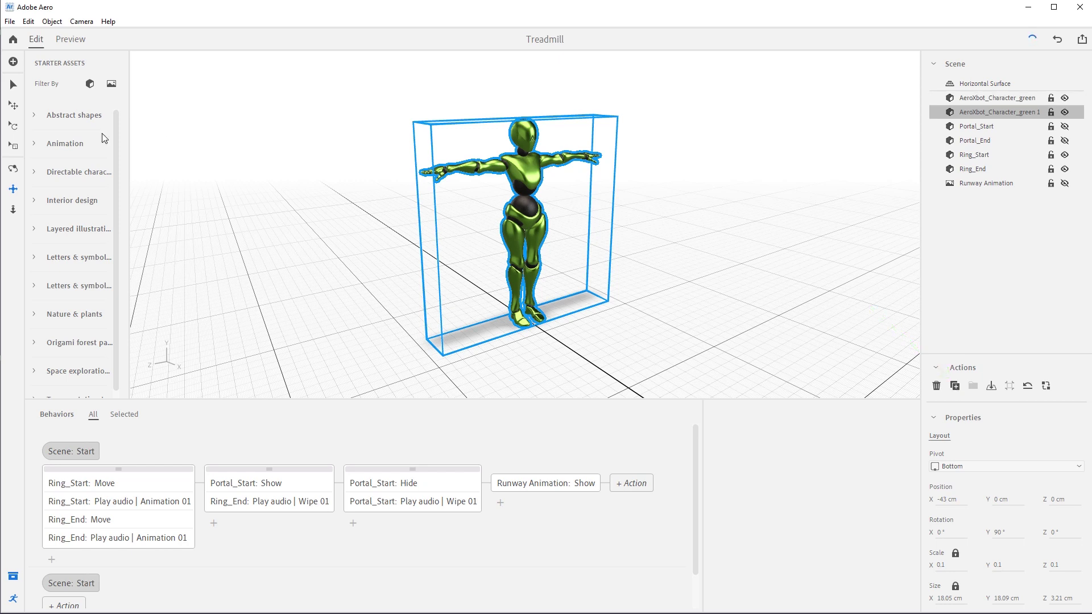
left_click(13, 106)
left_click_drag(596, 305, 643, 291)
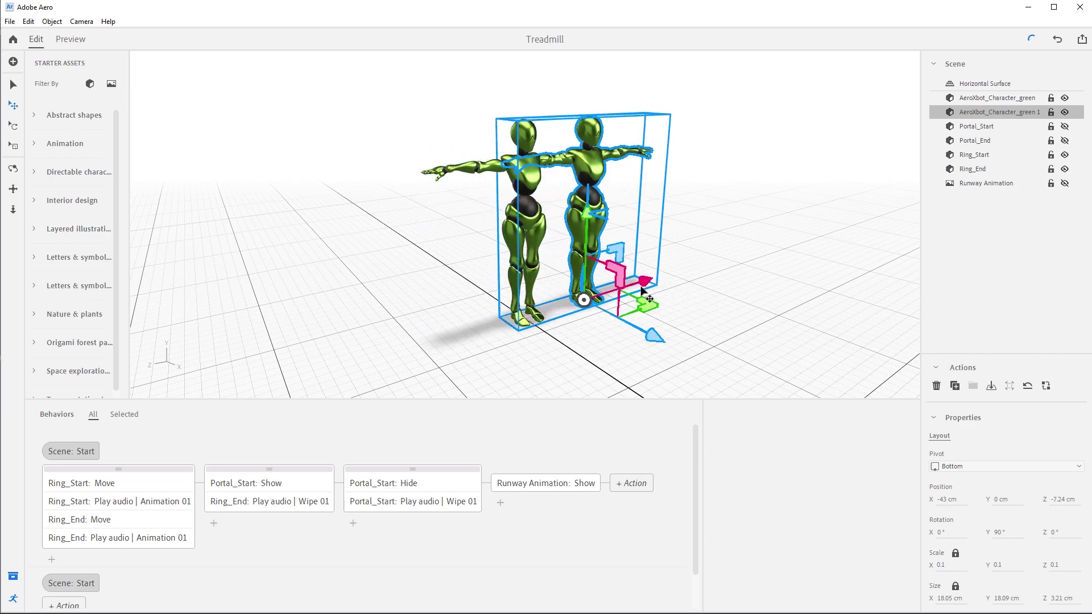
key("ctrl+z")
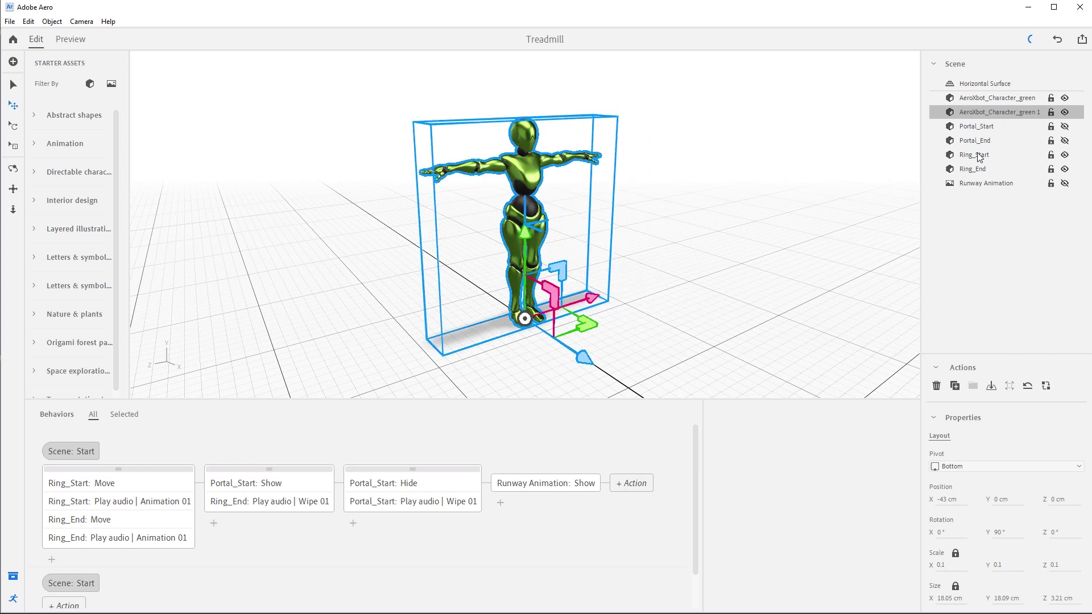
Rename the original character as 01_AeroXbot_Character_green.
left_click(972, 100)
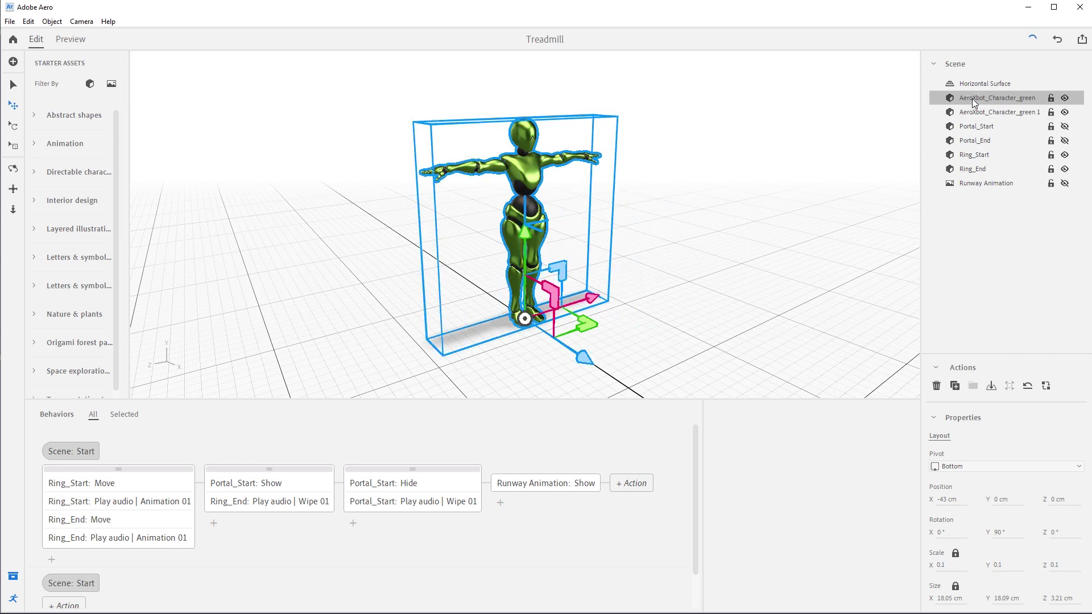
double_click(973, 100)
left_click(959, 98)
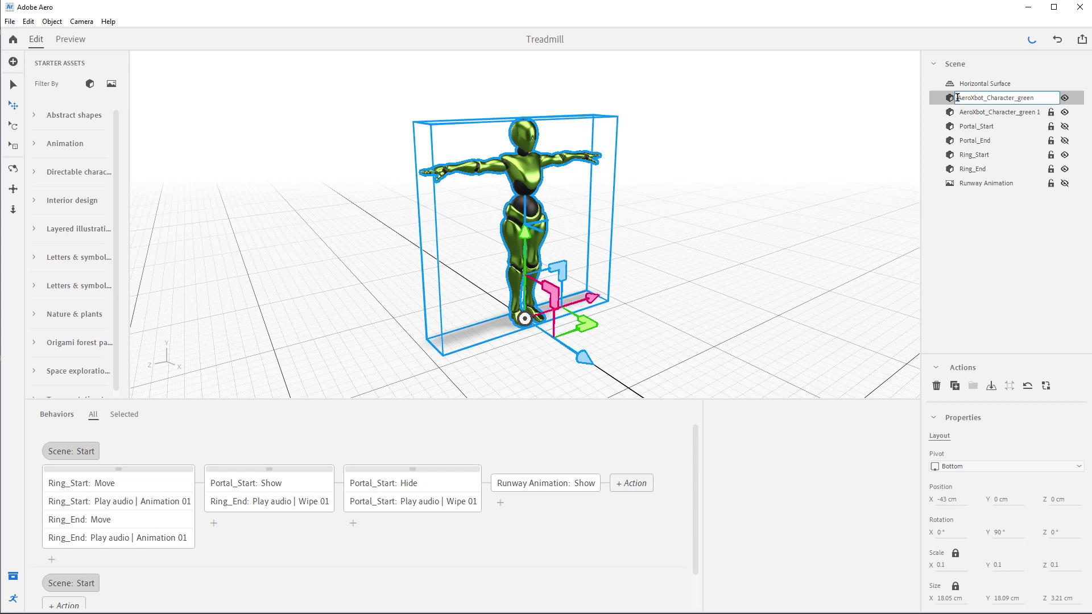
type("01_")
Add the prefix 02_ to the duplicate character's name and hide that character in the scene.
left_click(966, 114)
double_click(967, 113)
left_click(959, 113)
type("02_")
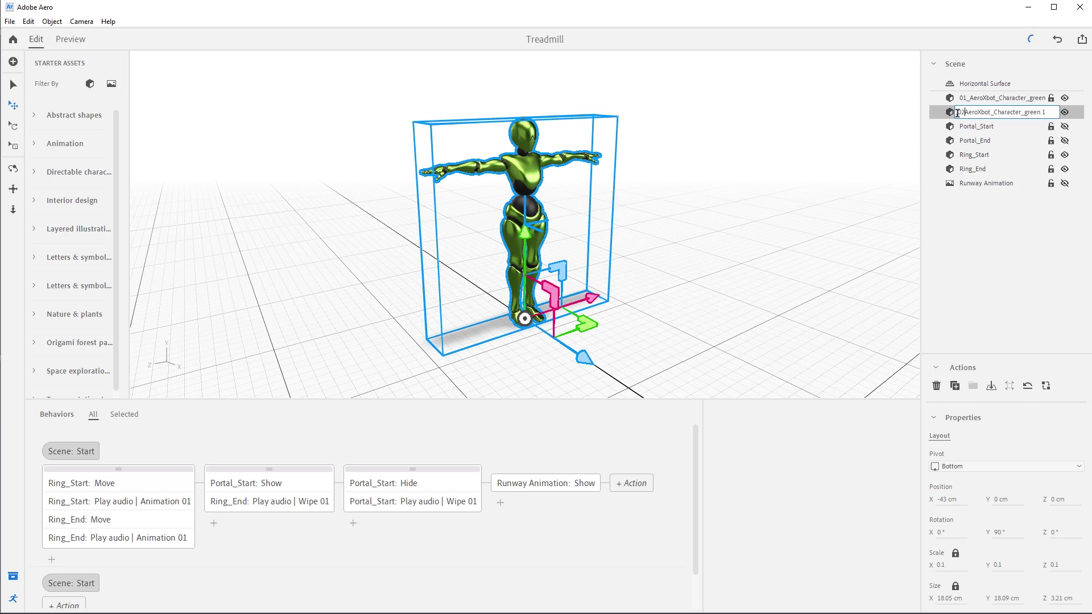
left_click(1008, 197)
left_click(1024, 114)
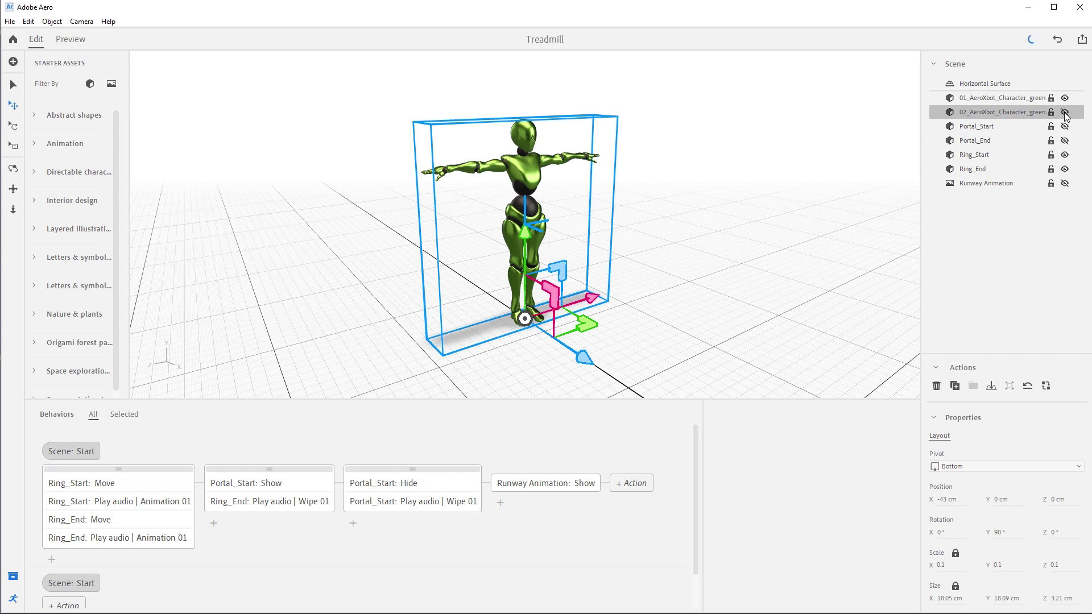
Add a Show action for 01_AeroXbot_Character_green to the Portal_Start Hide group, with a duration of 0.05 s.
left_click(1029, 97)
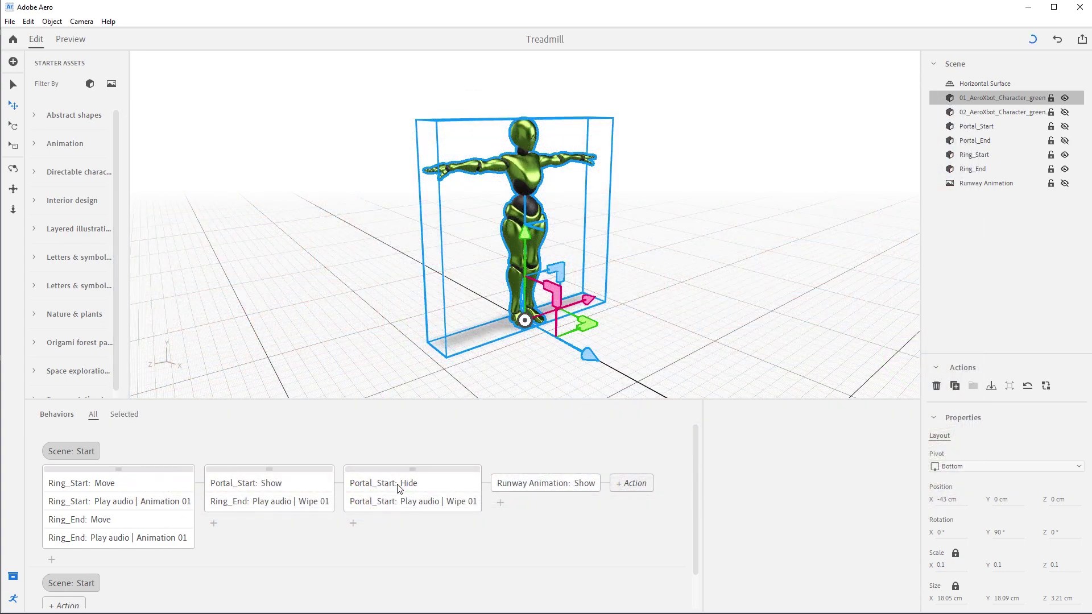
left_click(354, 523)
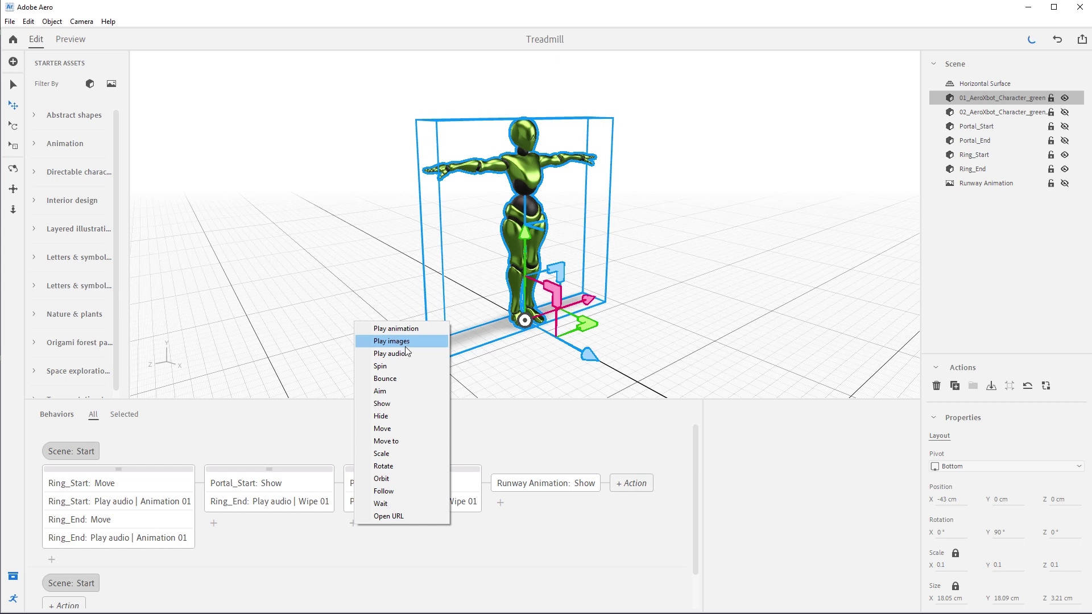
left_click(399, 403)
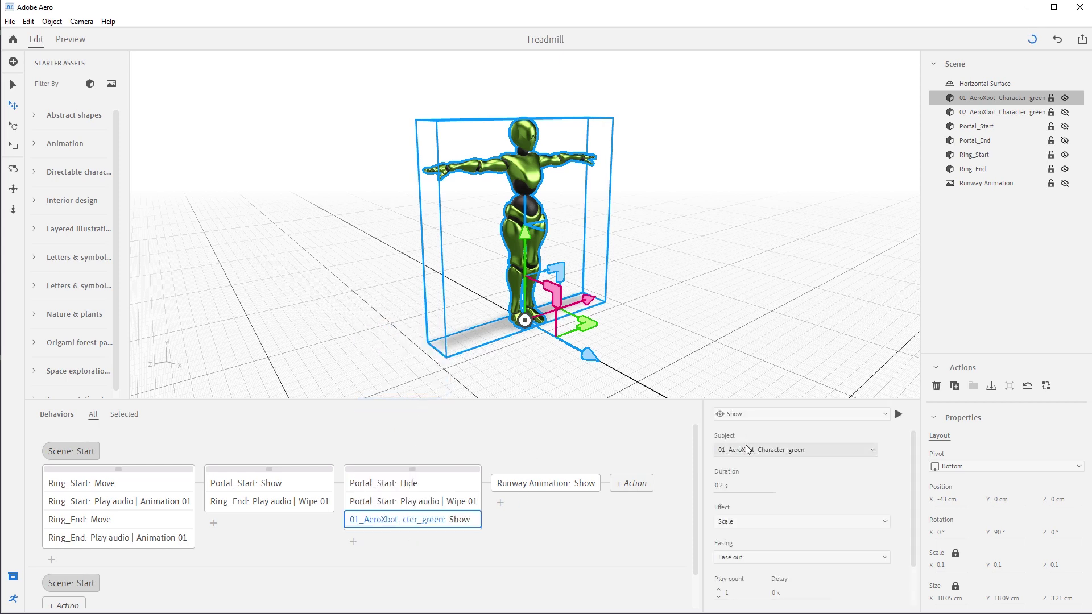
left_click(726, 487)
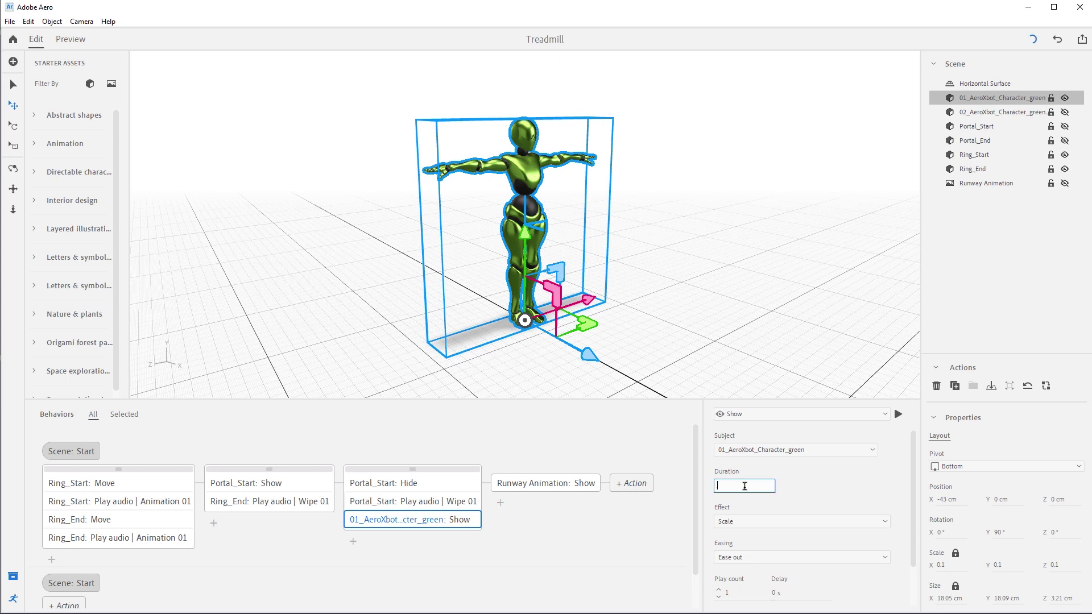
type(".05")
Set the character's Show action to a 0.05 s delay, keeping the Ease out easing.
left_click_drag(912, 516, 904, 565)
left_click(865, 508)
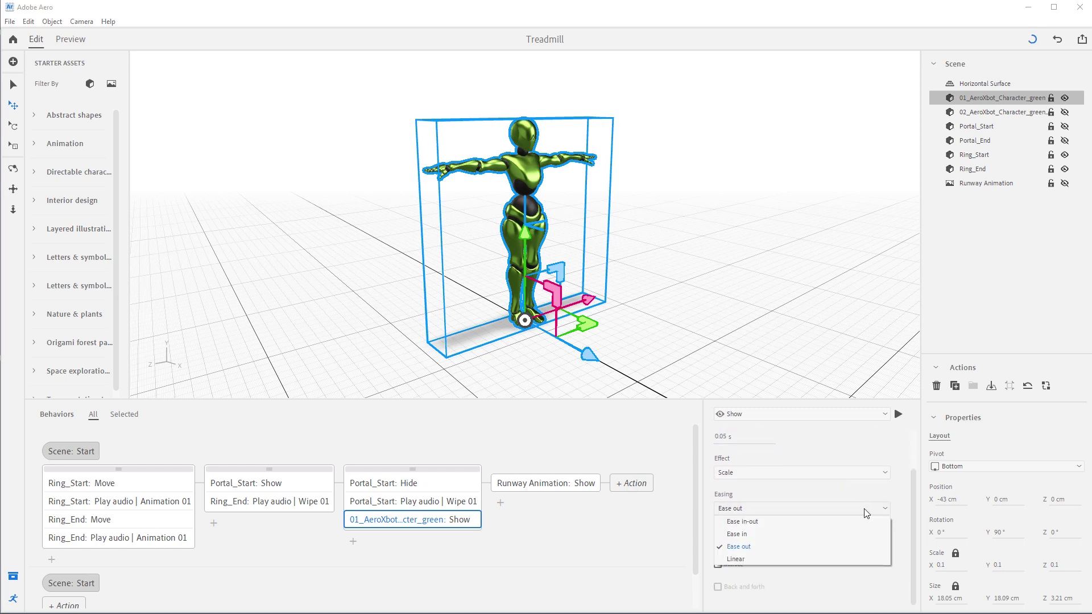
left_click(810, 545)
left_click(774, 545)
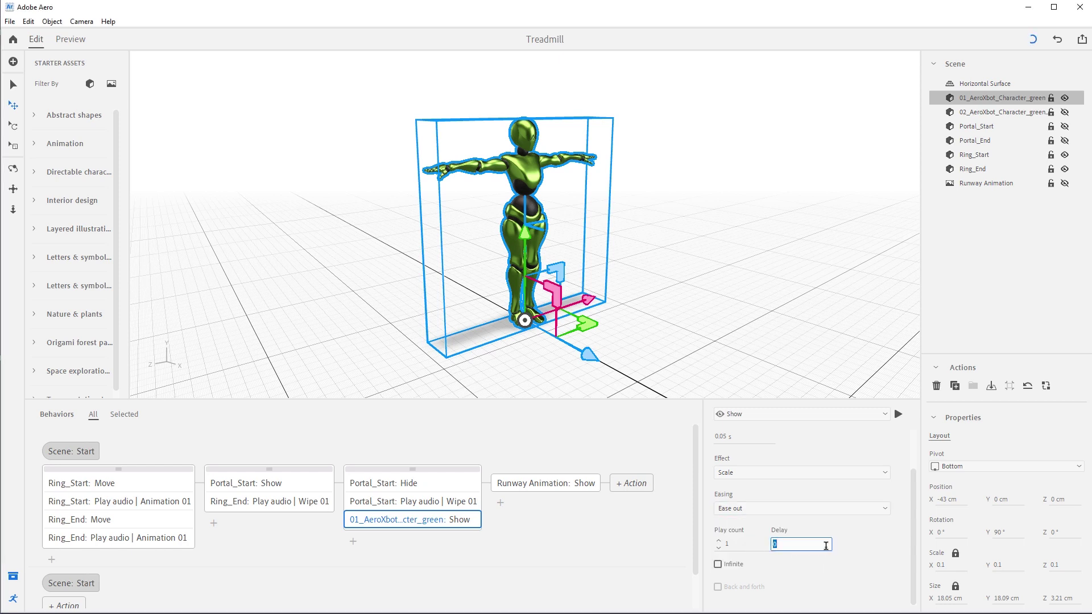
type(".05")
key("Return")
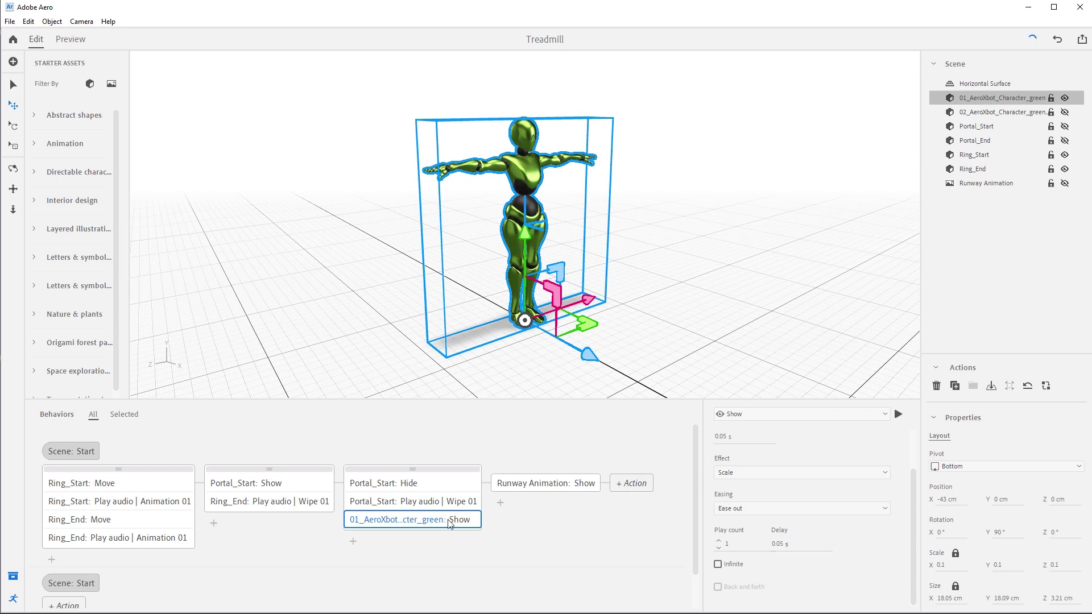
Add a Play animation action below the character's Show action and import AeroXbot_Anims_FBX as its animation set.
left_click(352, 540)
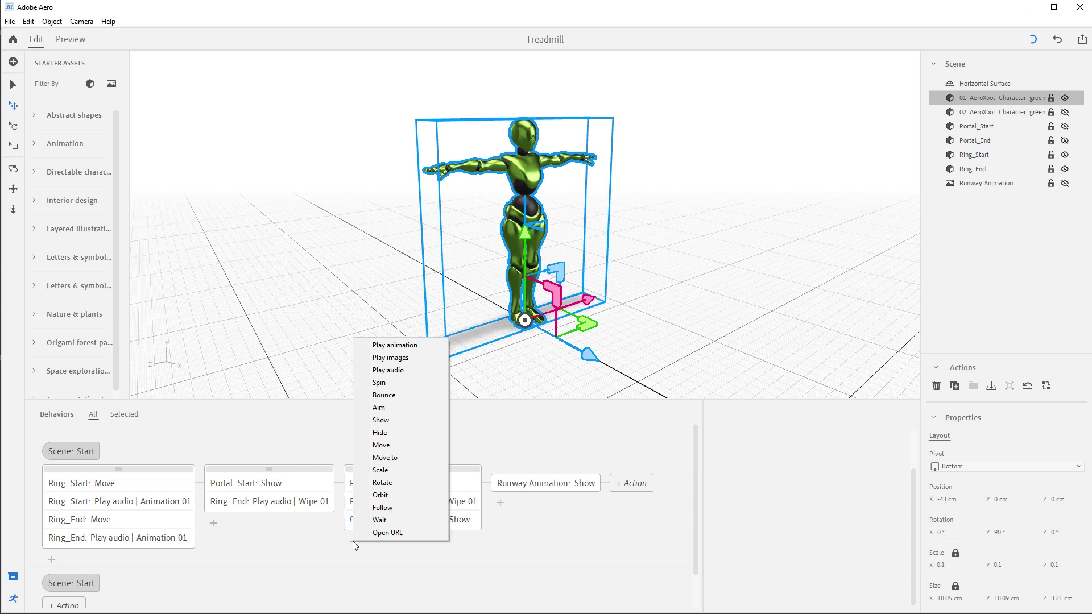
left_click(398, 346)
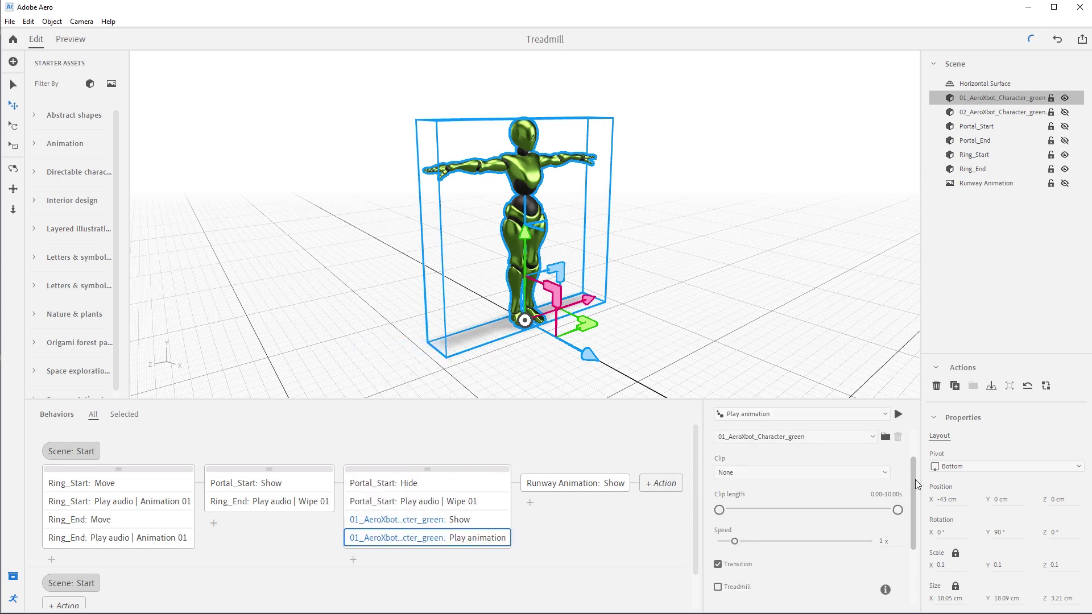
scroll(915, 482, "up", 2)
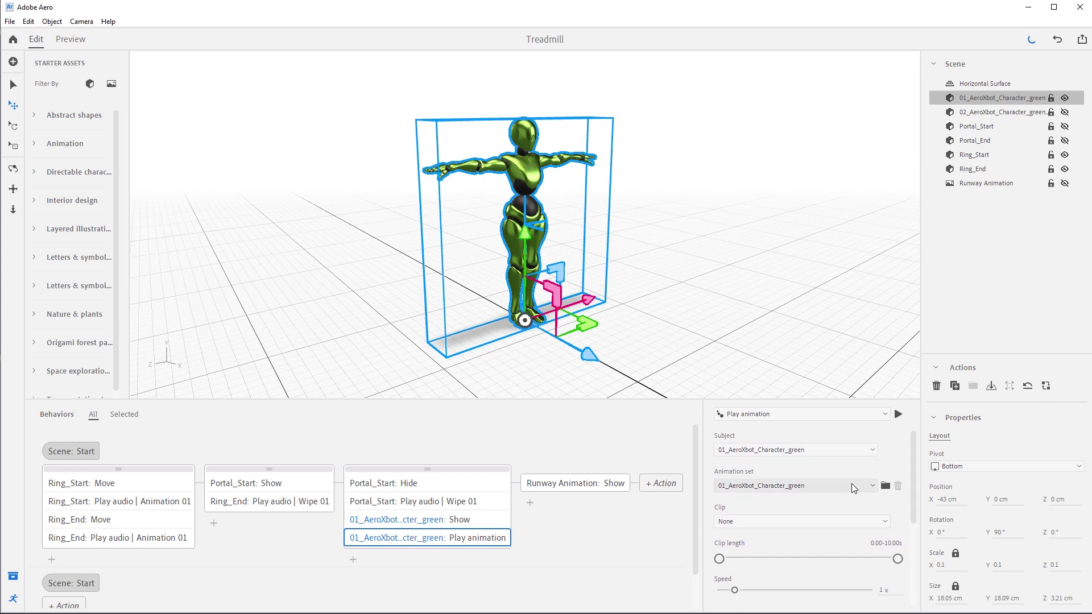
left_click(905, 490)
double_click(249, 206)
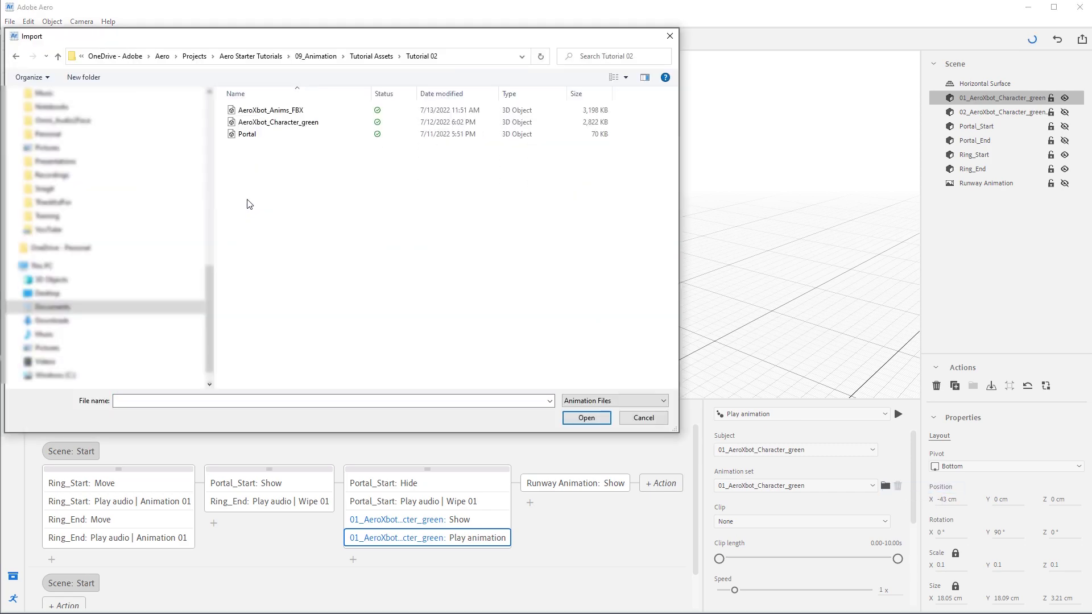
left_click(263, 112)
left_click(587, 419)
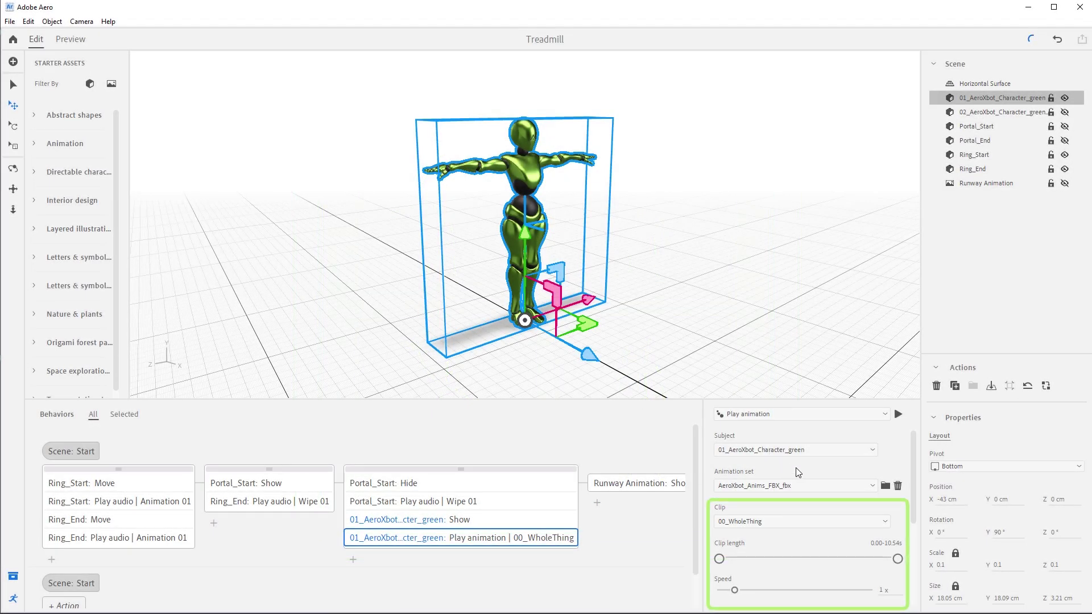
Set the Play animation action's clip to 01_DropTada and turn off Transition.
left_click(856, 521)
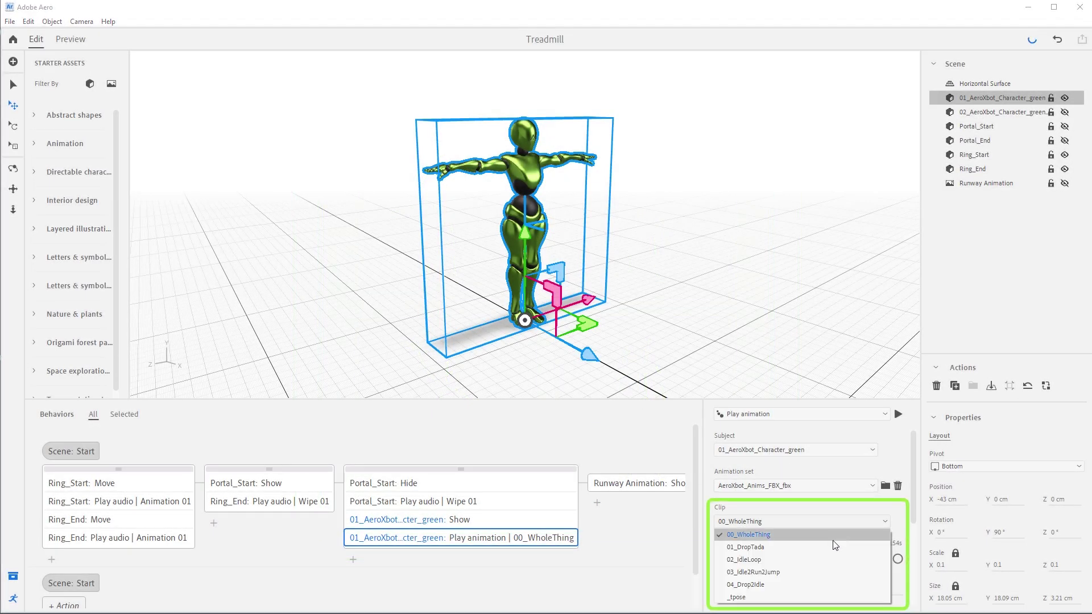
left_click(749, 547)
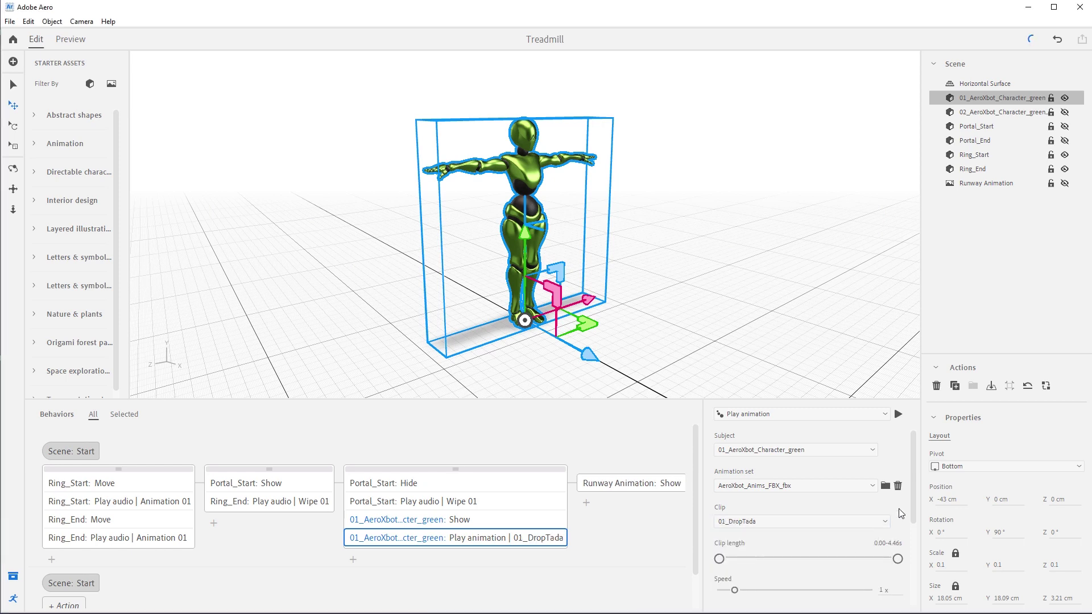
left_click_drag(913, 508, 910, 569)
left_click(738, 503)
left_click(737, 505)
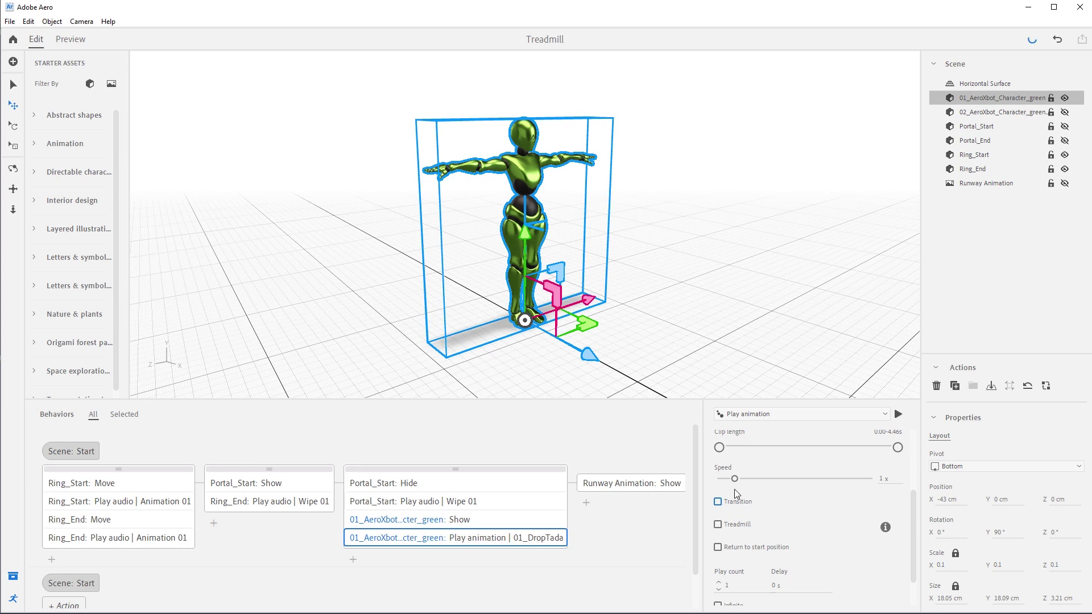
left_click_drag(913, 527, 912, 461)
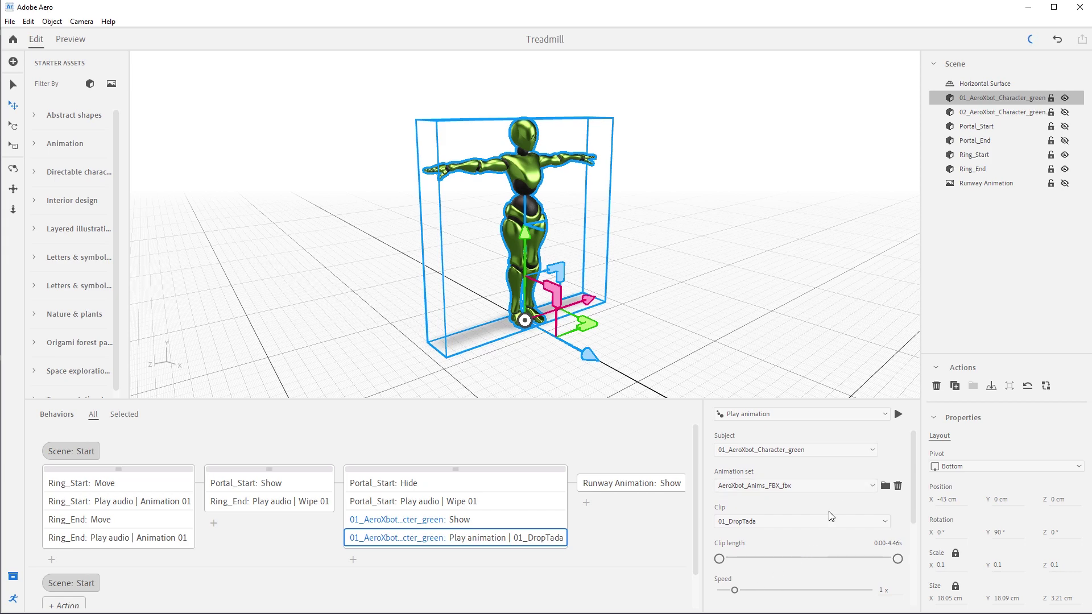
Play the 01_DropTada action on its own and hide 01_AeroXbot_Character_green in the scene.
left_click(899, 415)
left_click(1065, 99)
Preview the scene to check the character's appearance and drop animation, and return to editing.
scroll(649, 236, "down", 2)
scroll(640, 225, "down", 3)
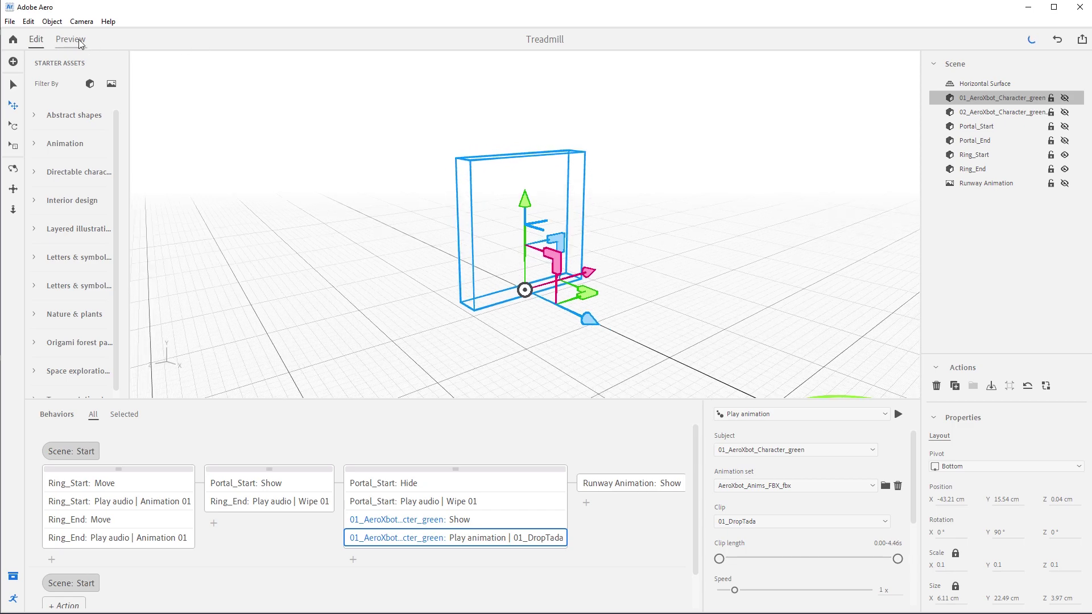
left_click(85, 42)
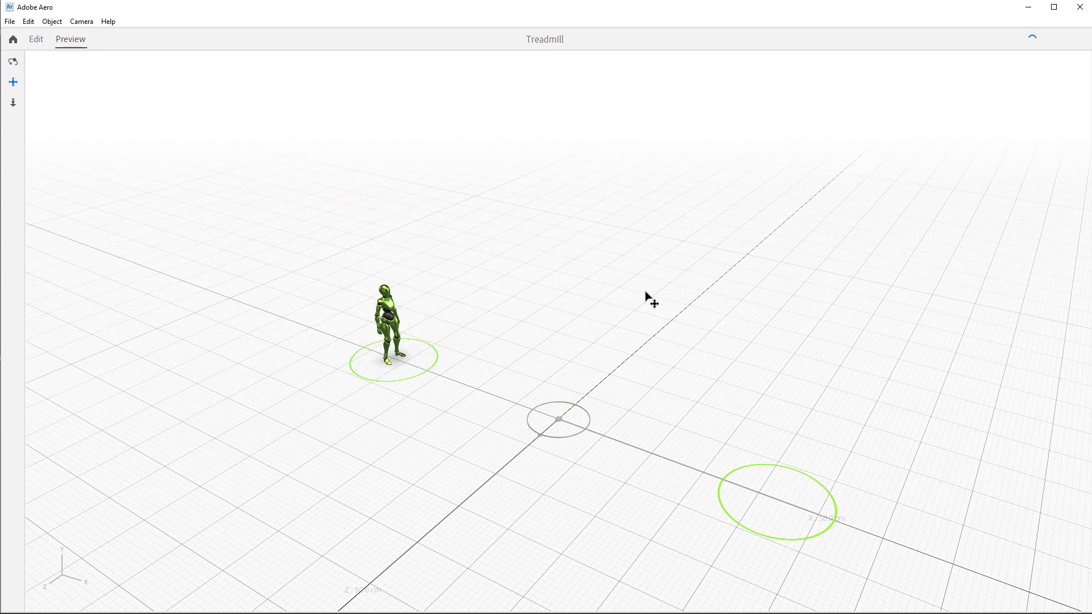
left_click(37, 44)
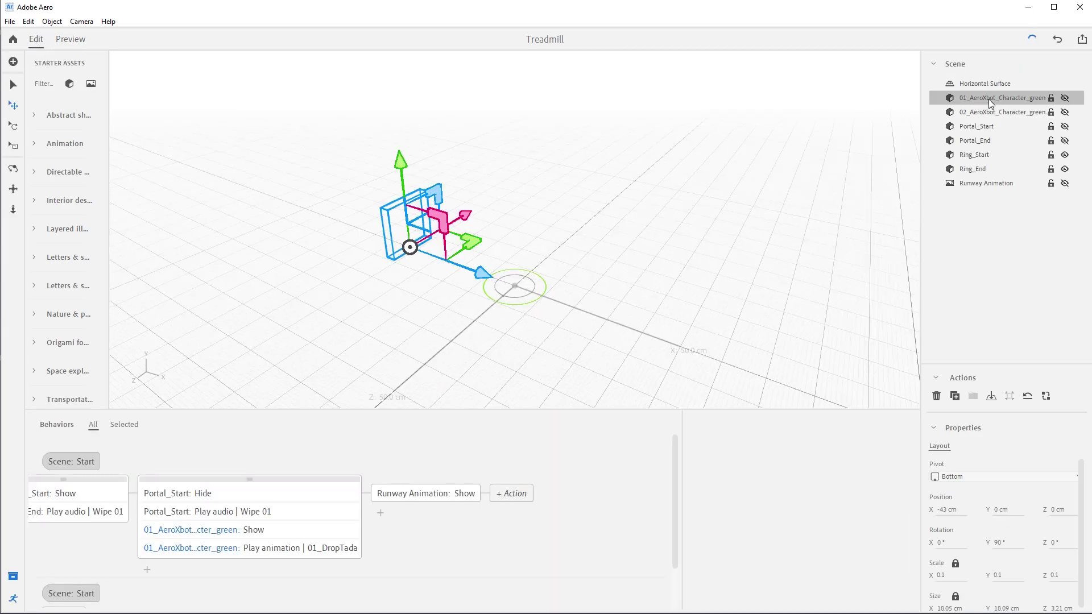
Add a Hide action for 01_AeroXbot_Character_green alongside Runway Animation: Show, with a duration of 0 s.
left_click(380, 514)
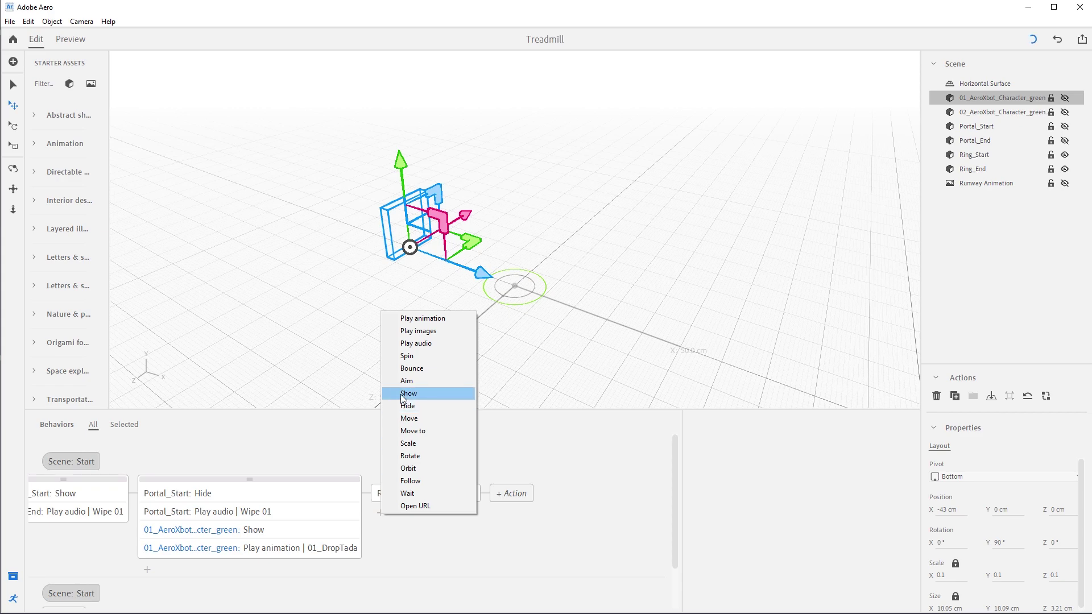
left_click(416, 407)
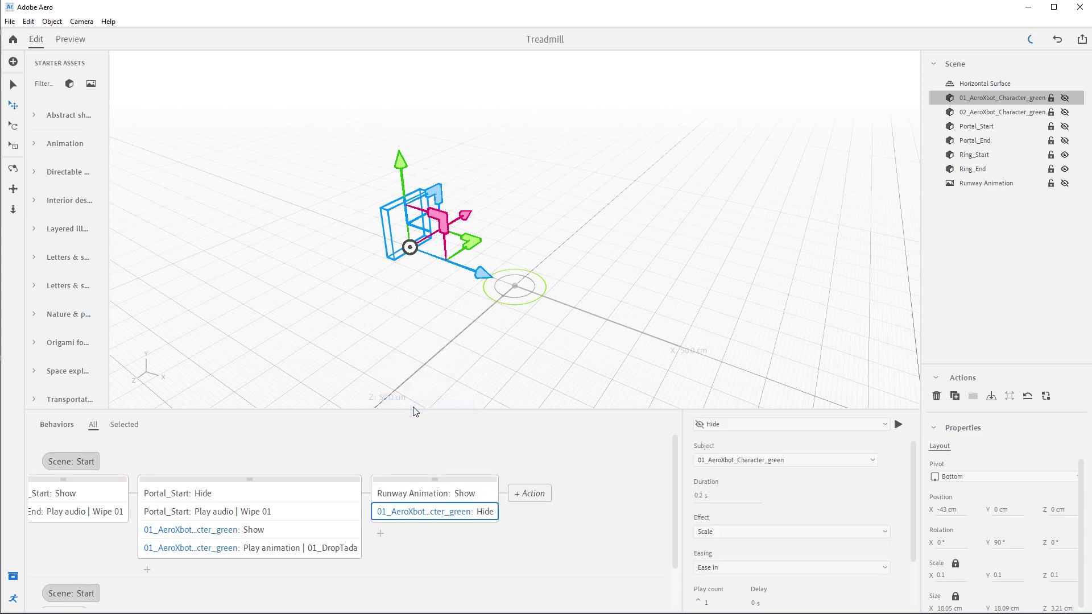
left_click(705, 495)
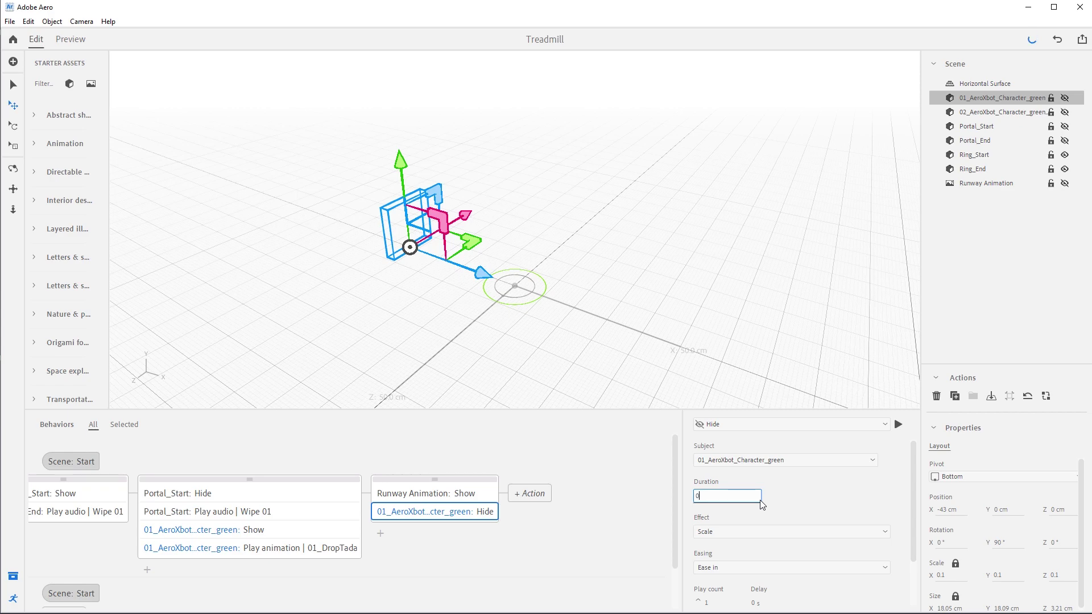
key("Return")
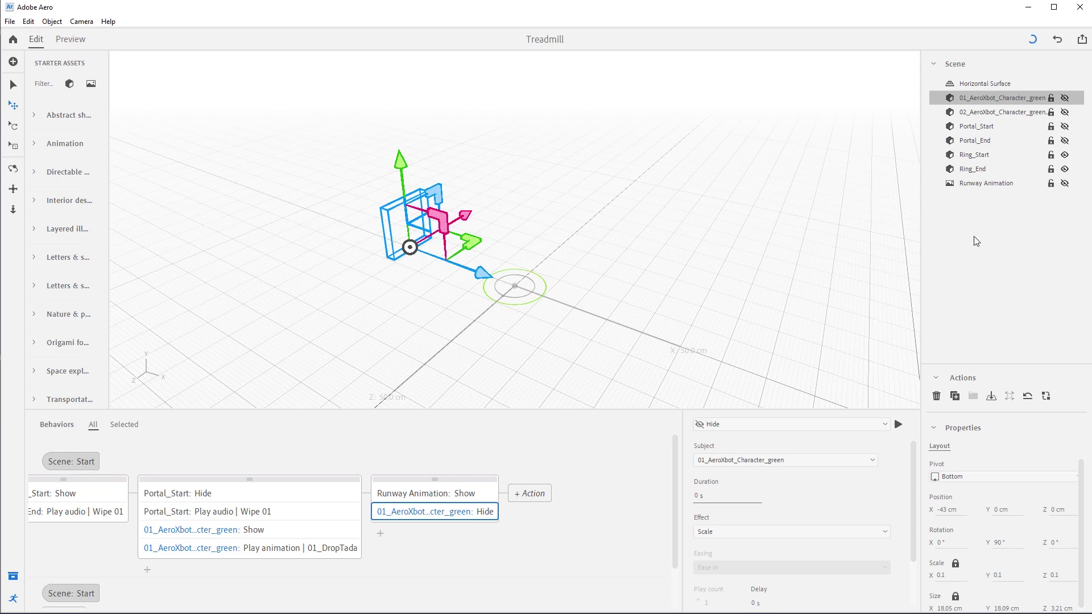
Add a Show action for 02_AeroXbot_Character_green 1 alongside Runway Animation: Show, with a duration of 0 s.
left_click(1007, 113)
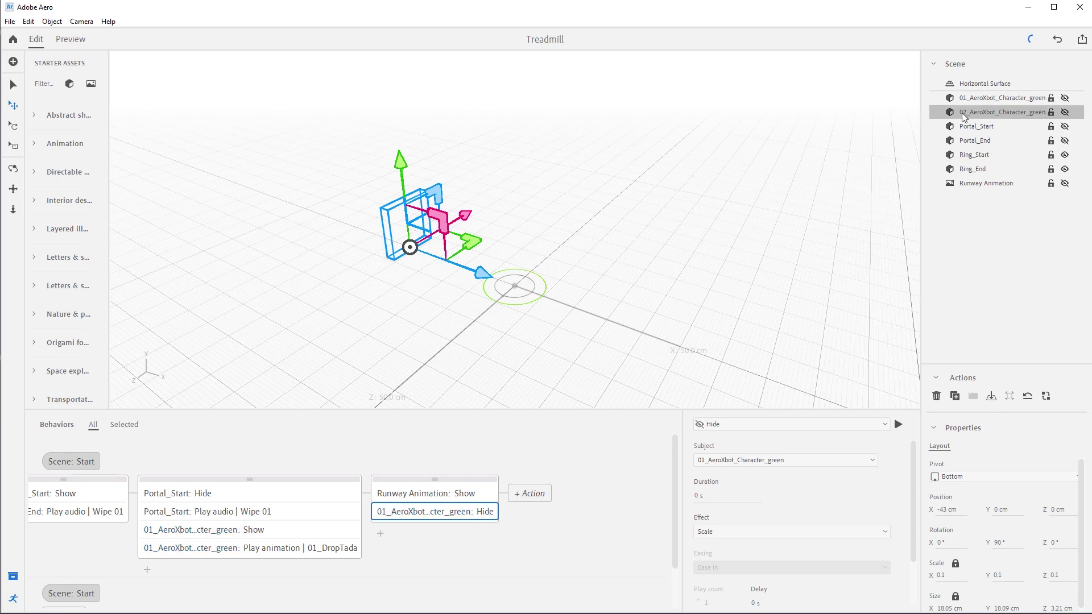
left_click(381, 533)
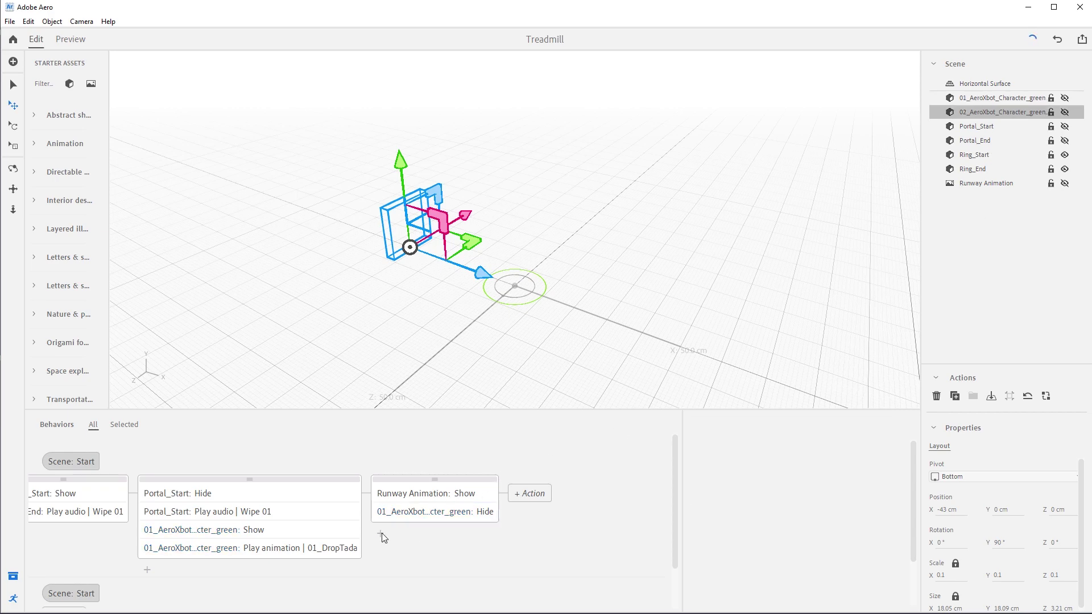
left_click(417, 412)
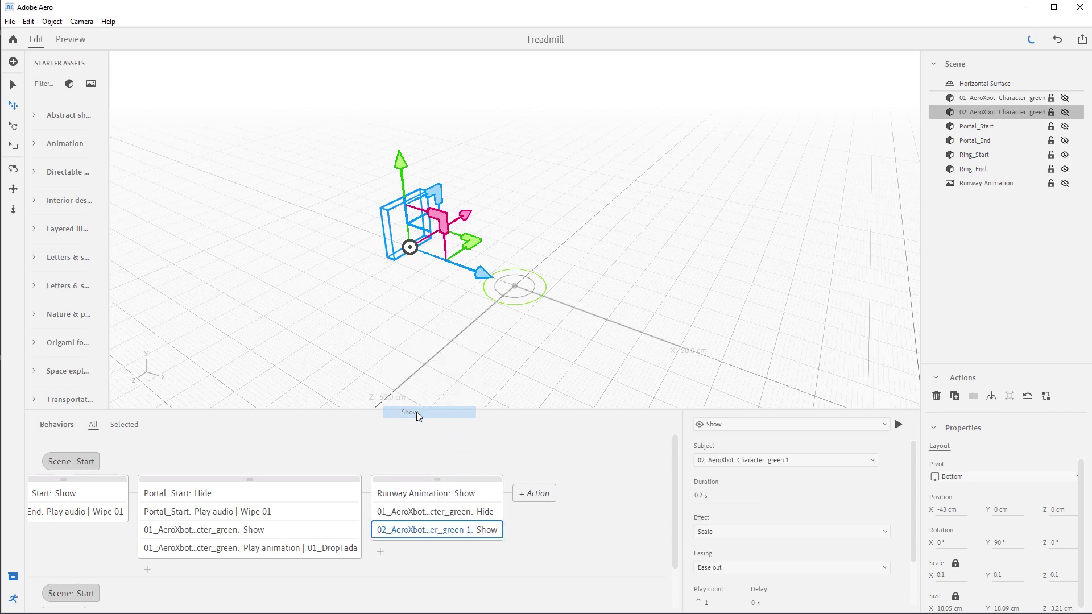
left_click(701, 497)
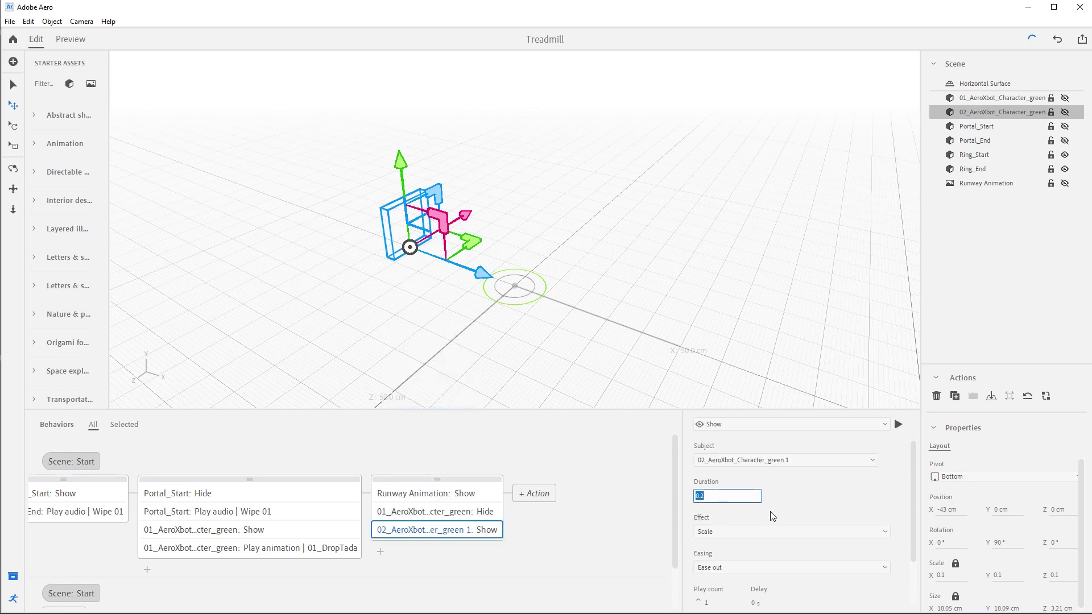
key("Return")
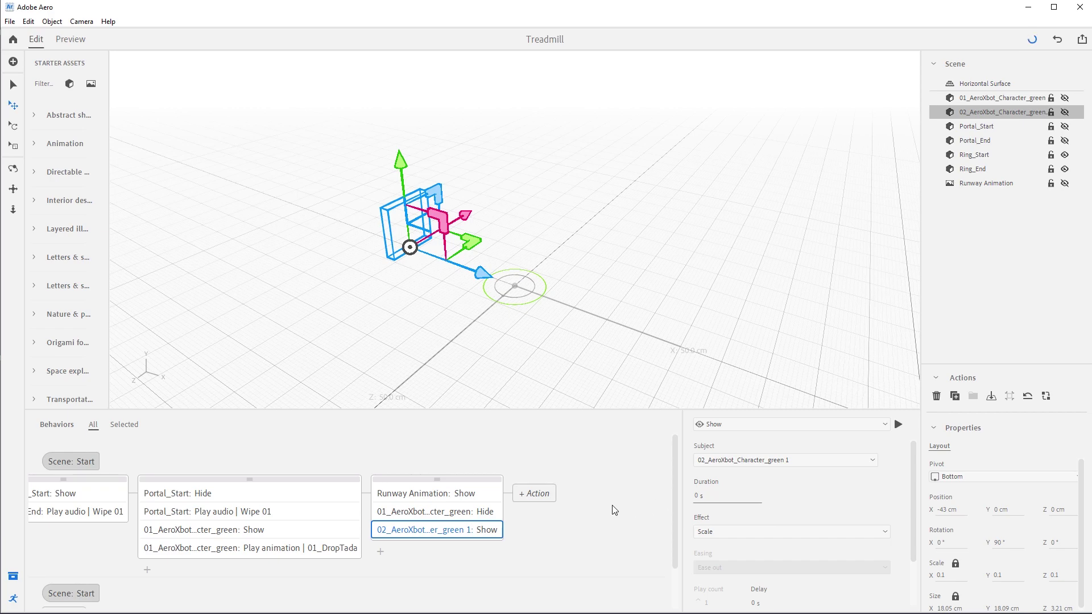
left_click(472, 514)
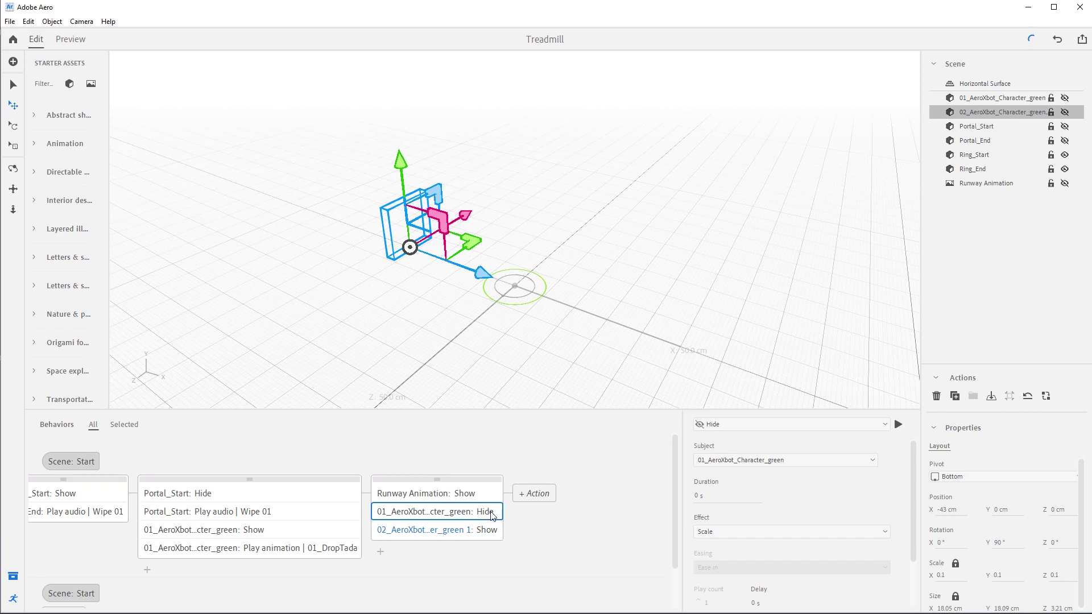
left_click(488, 534)
left_click(486, 515)
left_click(497, 535)
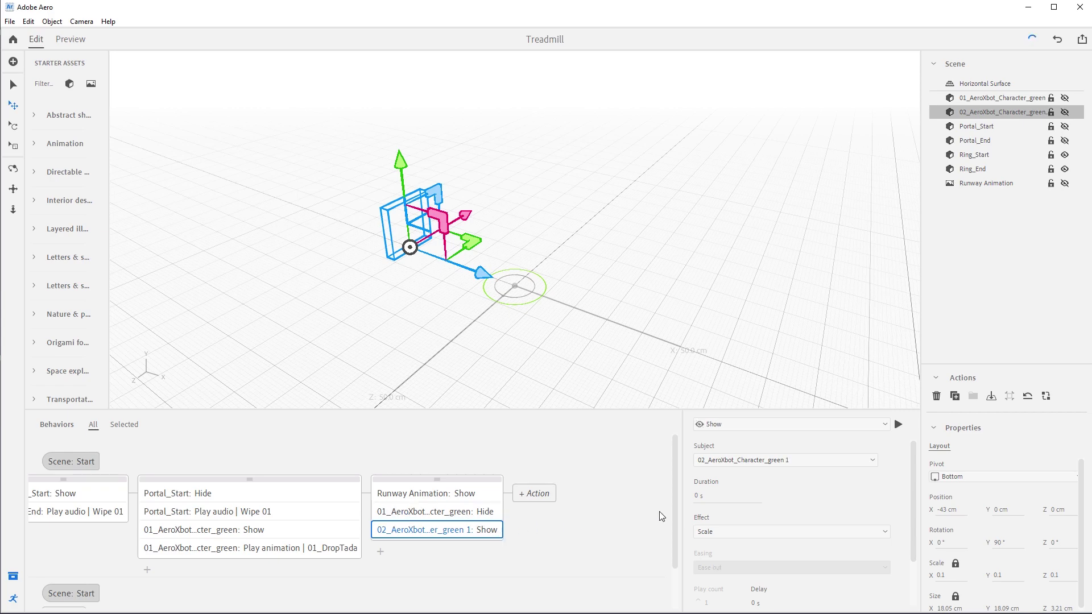
Add a Play animation action for 02_AeroXbot_Character_green 1 to the same group, using the AeroXbot_Anims_FBX_fbx set and the 02_IdleLoop clip.
left_click_drag(674, 521, 666, 542)
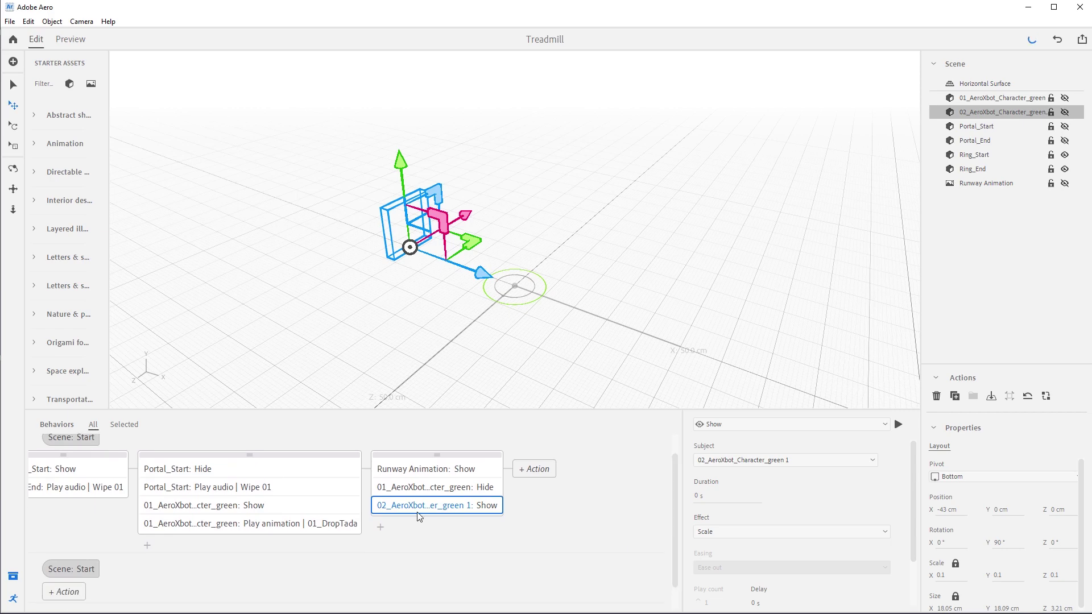
left_click(380, 527)
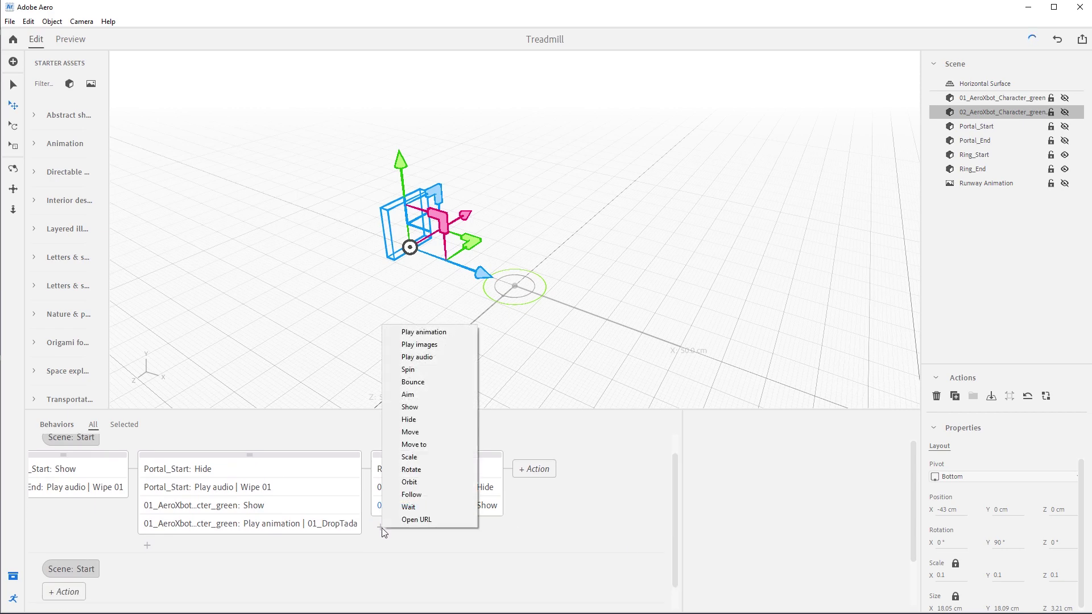
left_click(425, 332)
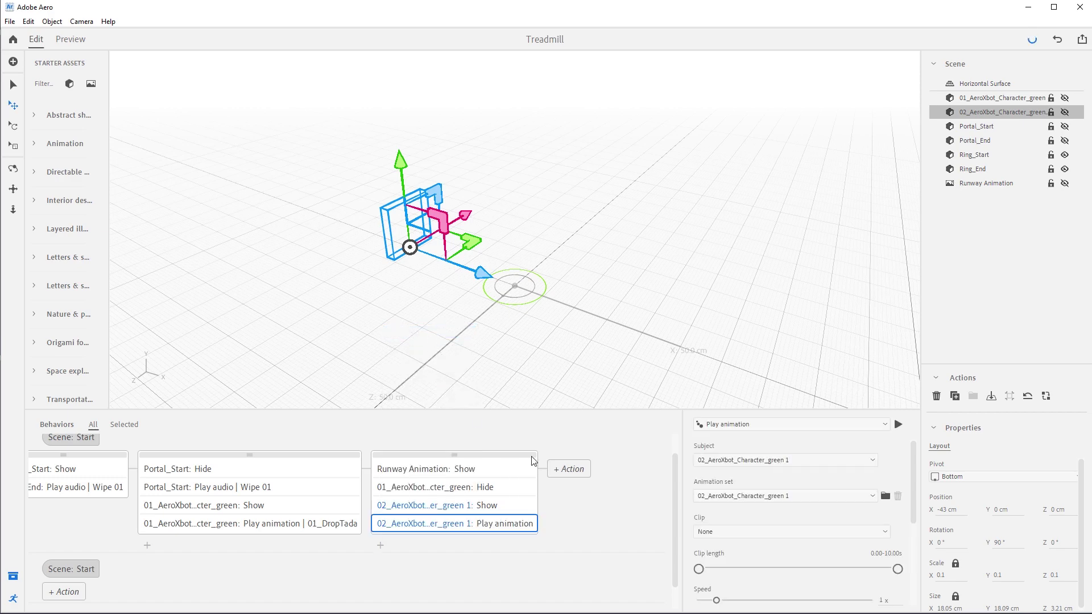
scroll(912, 478, "down", 1)
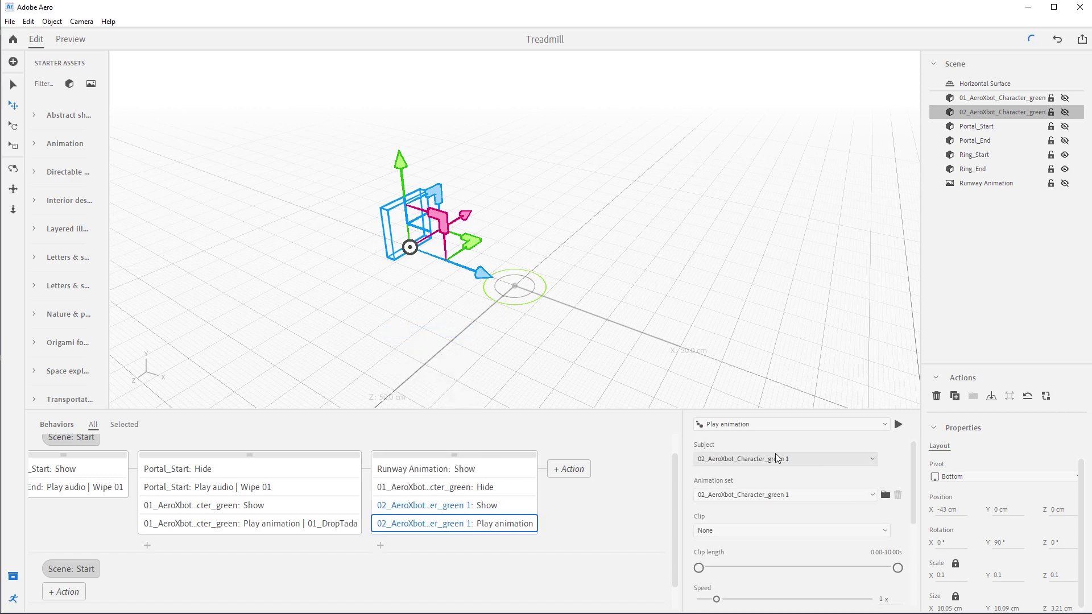
left_click(749, 496)
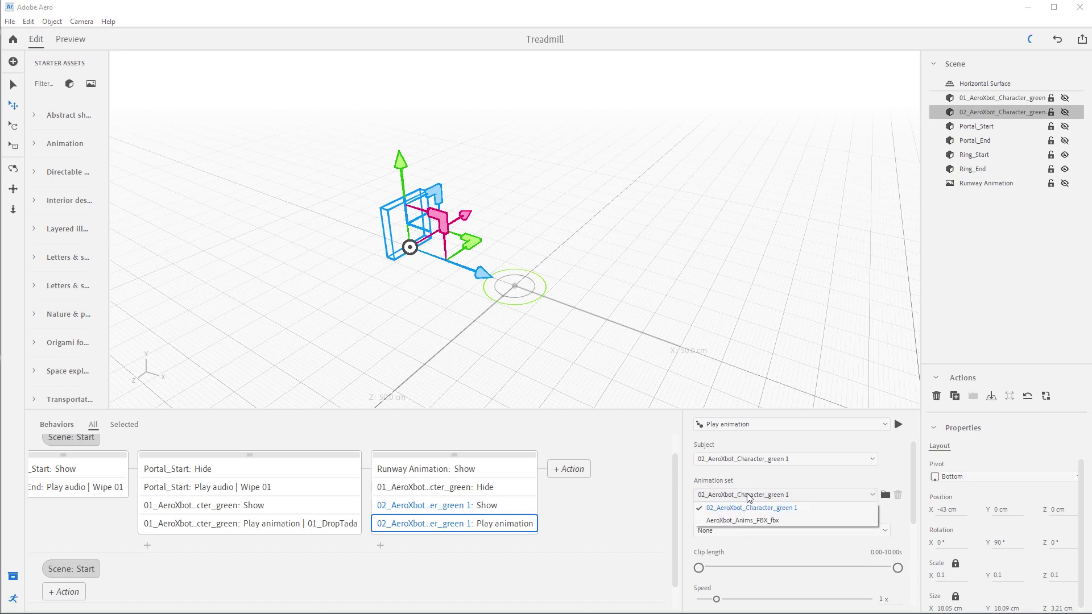
left_click(736, 521)
left_click(881, 531)
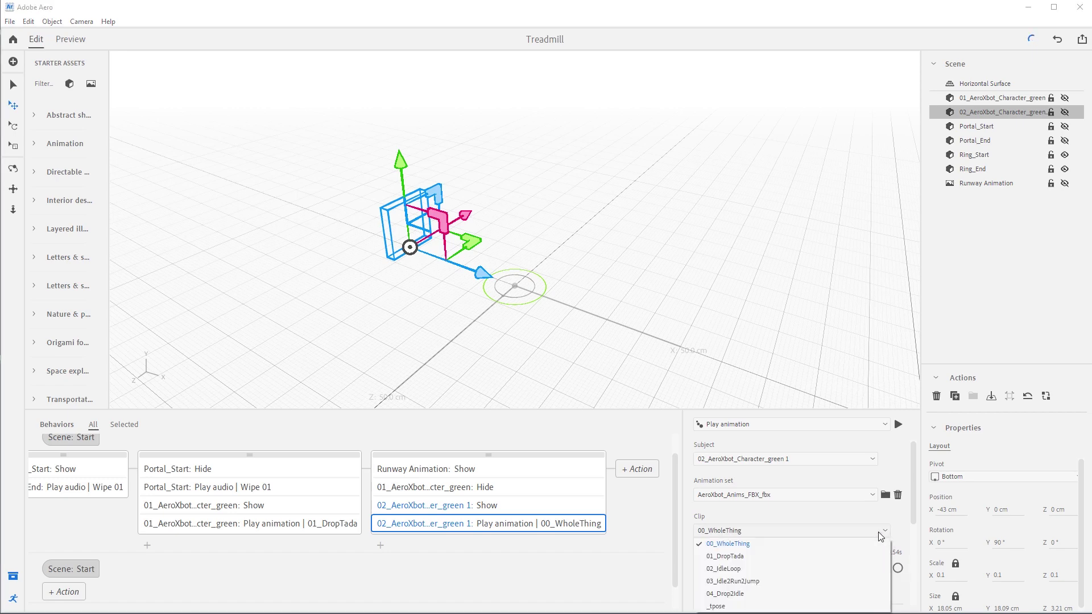
left_click(731, 568)
Turn off Transition and enable Infinite playback for the 02_IdleLoop action.
left_click_drag(913, 486, 911, 507)
left_click(697, 560)
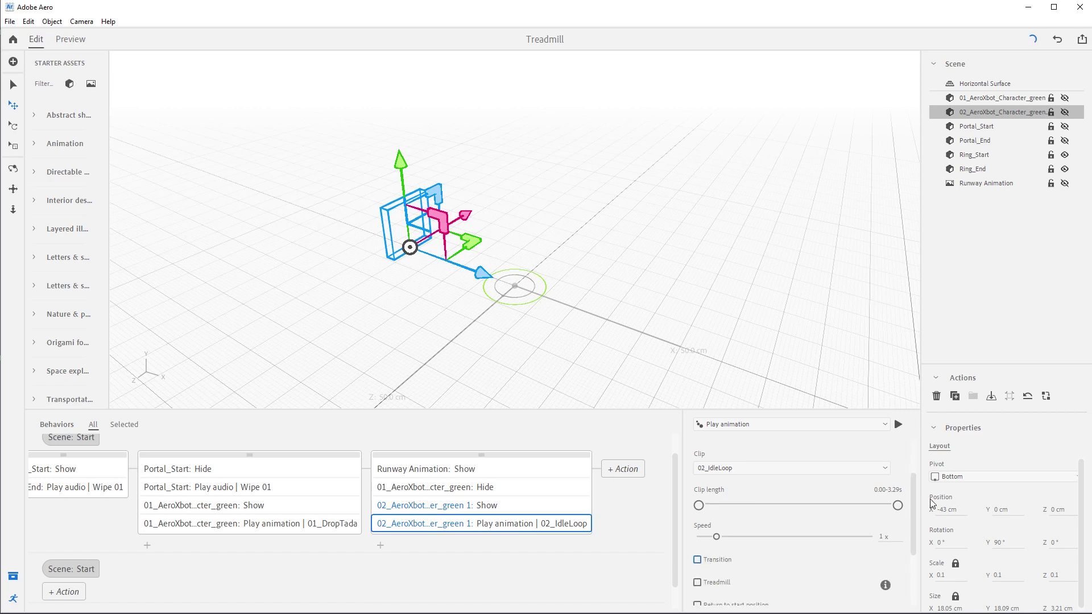
left_click_drag(912, 510, 910, 568)
left_click(697, 565)
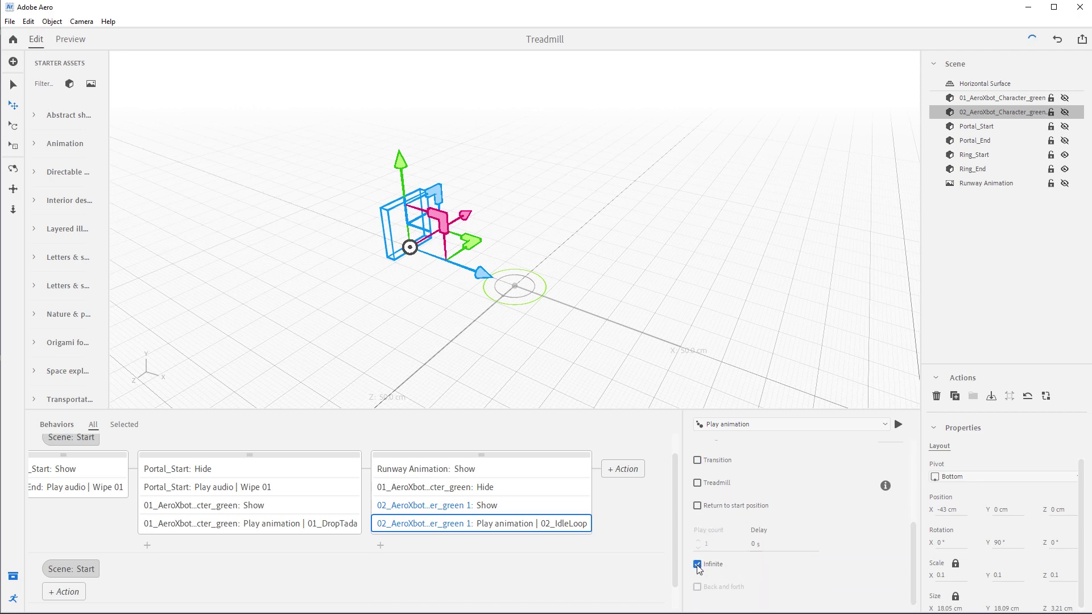
Make 02_AeroXbot_Character_green 1 visible in the scene and play its 02_IdleLoop action on its own.
left_click(1065, 112)
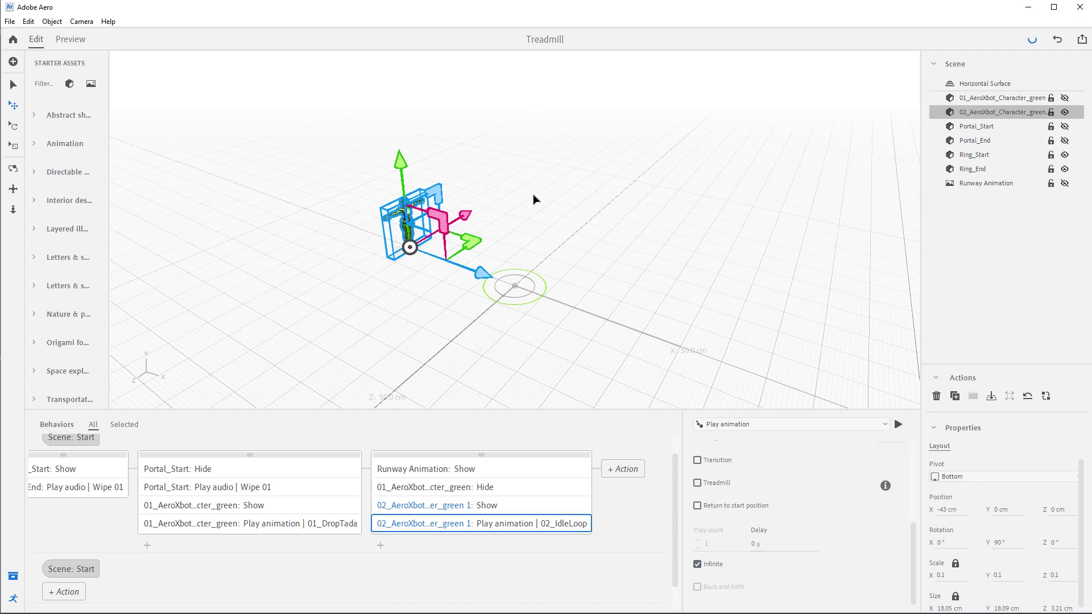
left_click_drag(409, 239, 421, 228, "alt")
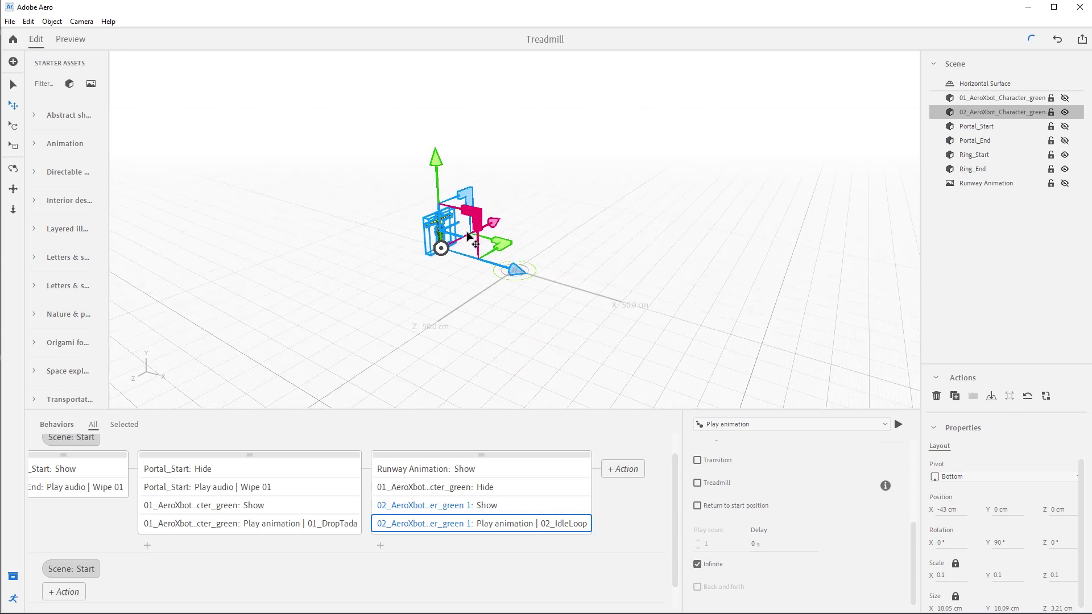
key("f")
left_click(901, 428)
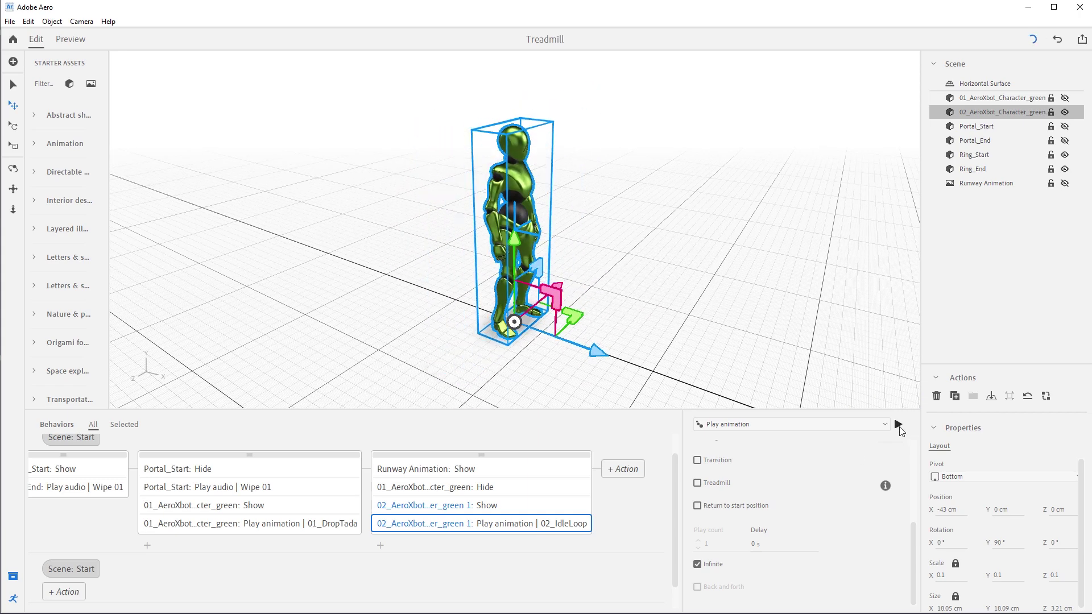
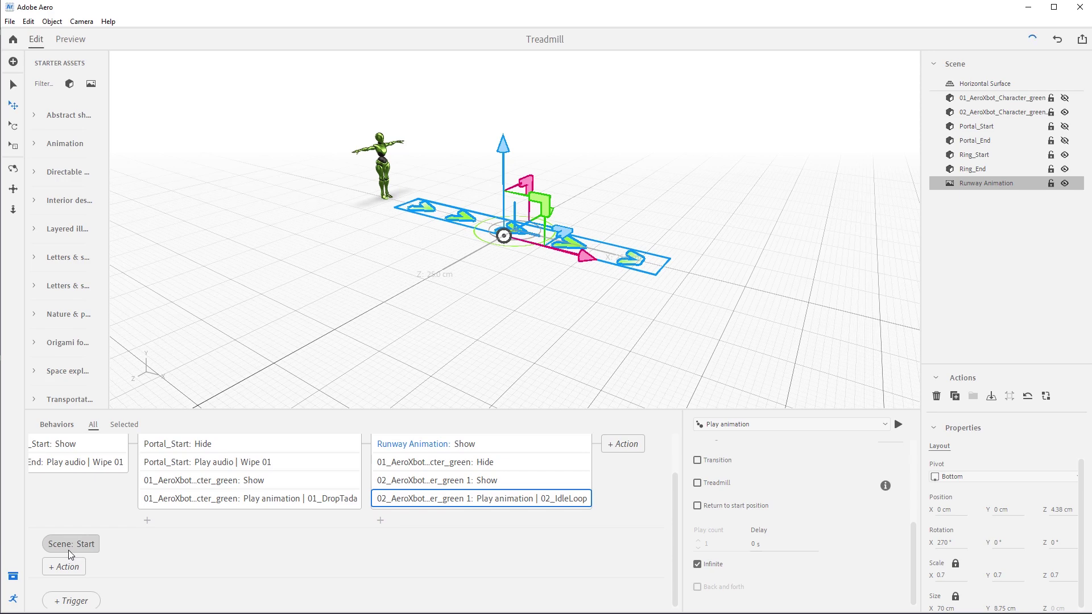
Add a Play images action for Runway Animation under the second Scene: Start trigger and play it on its own.
left_click(70, 546)
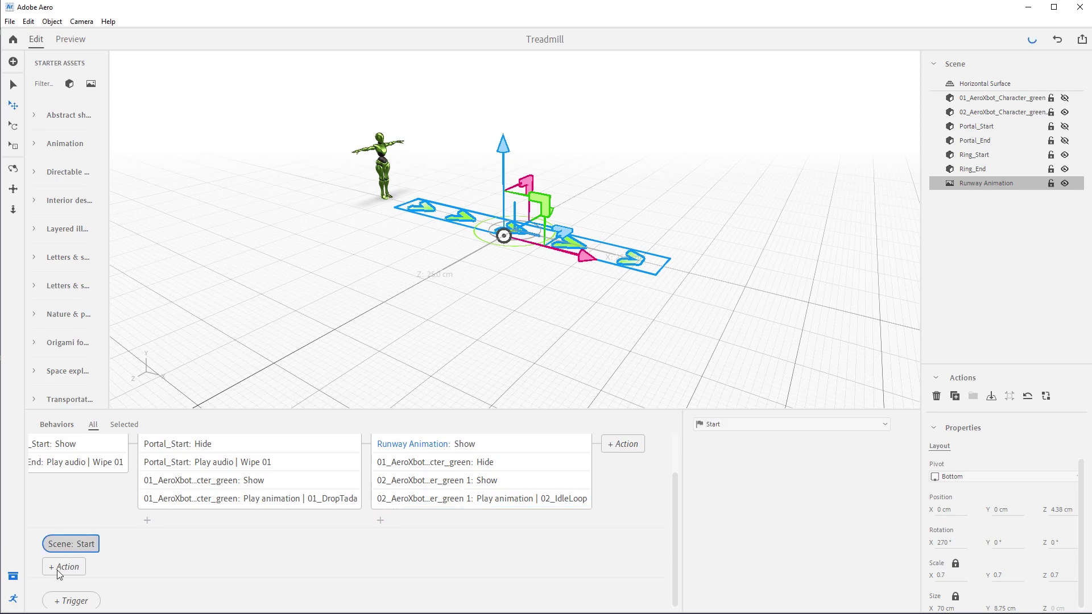
left_click(62, 567)
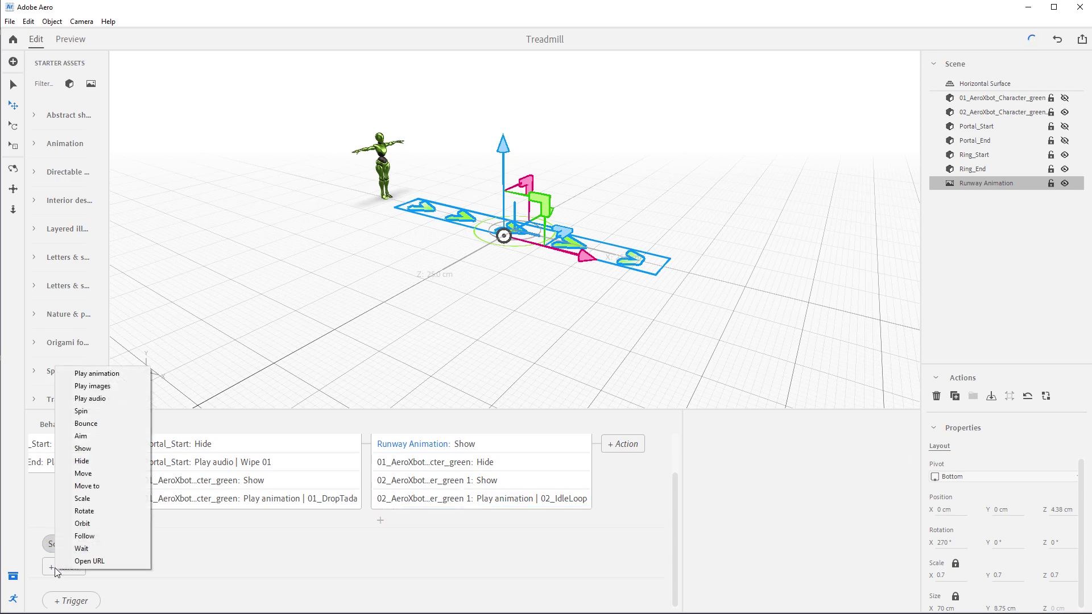
left_click(100, 386)
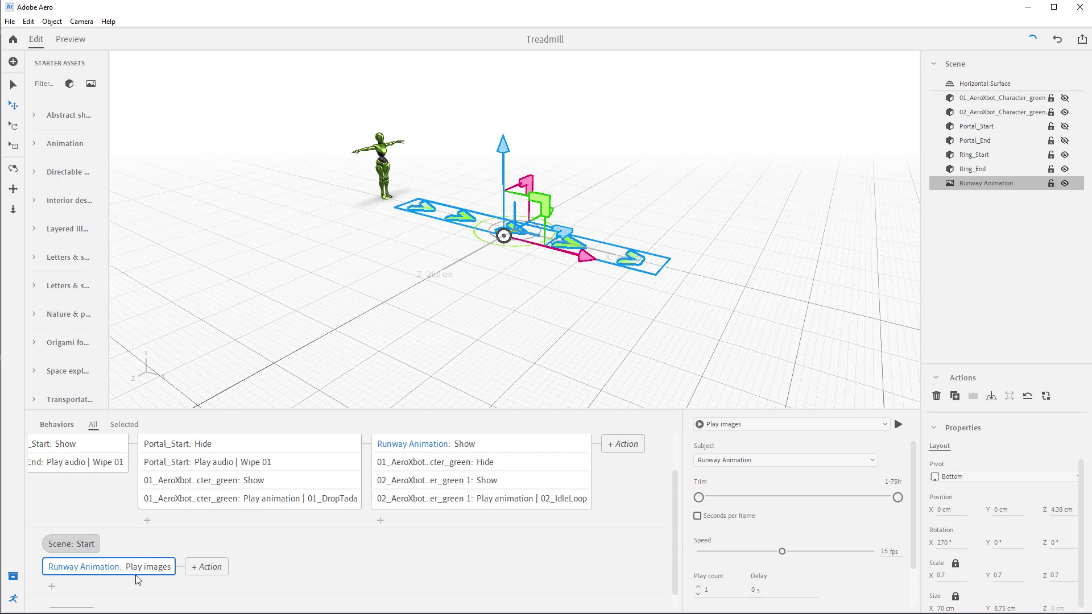
left_click(898, 426)
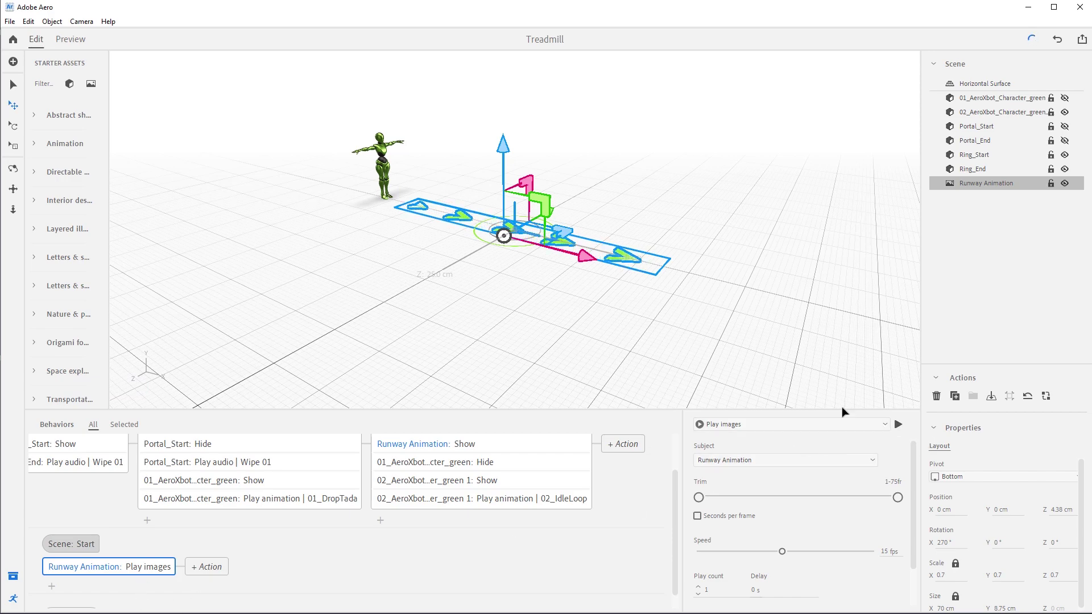
Set the Runway Animation Play images action to Infinite with a speed of 15 fps.
left_click_drag(911, 474, 911, 508)
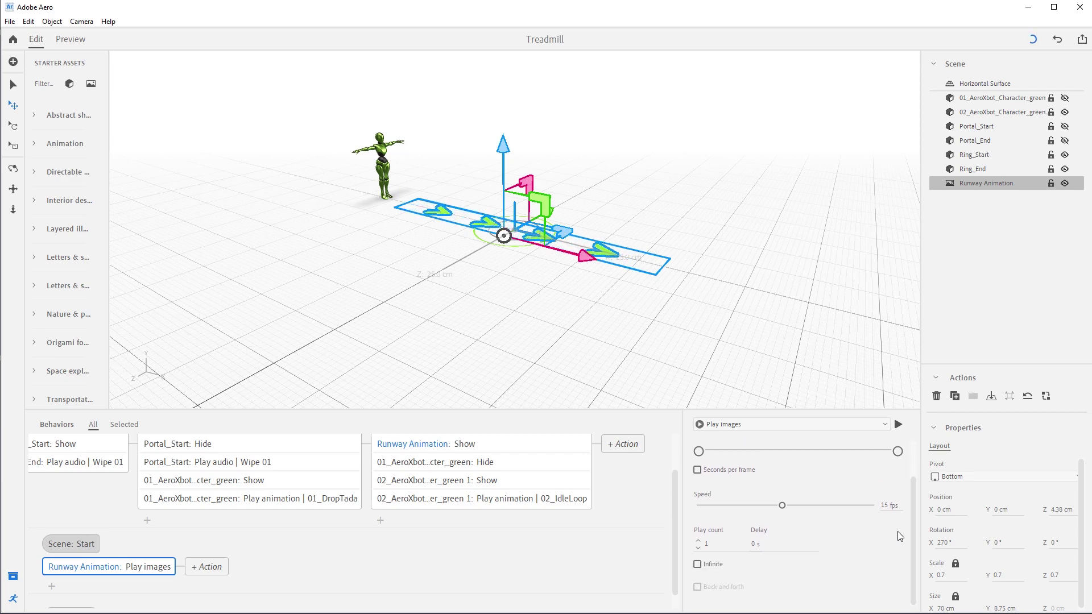
left_click(698, 565)
scroll(914, 517, "up", 1)
left_click(890, 533)
key("Return")
left_click(701, 533)
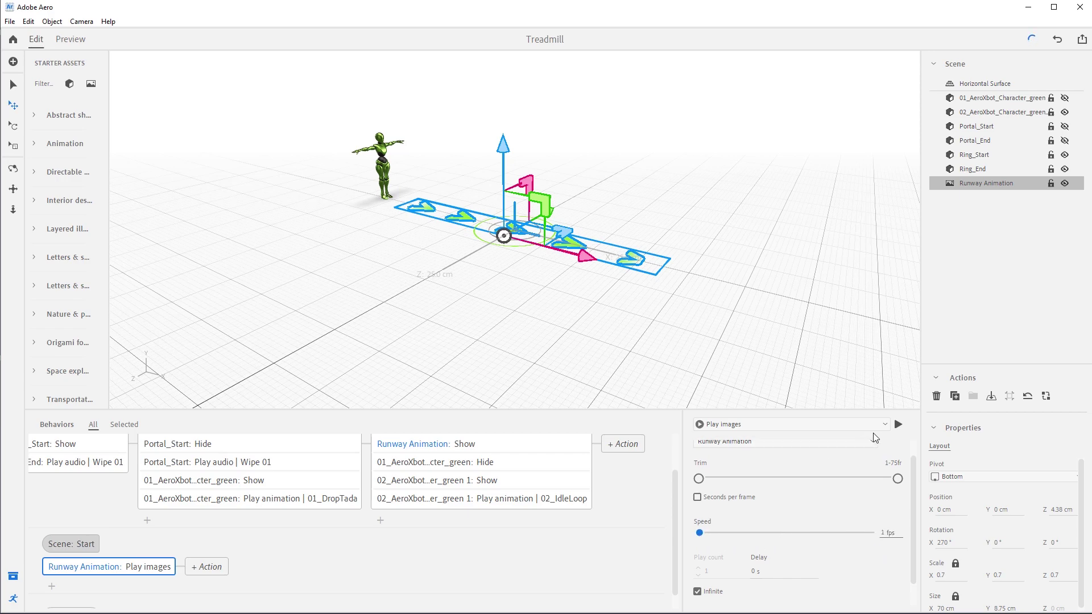
left_click(888, 532)
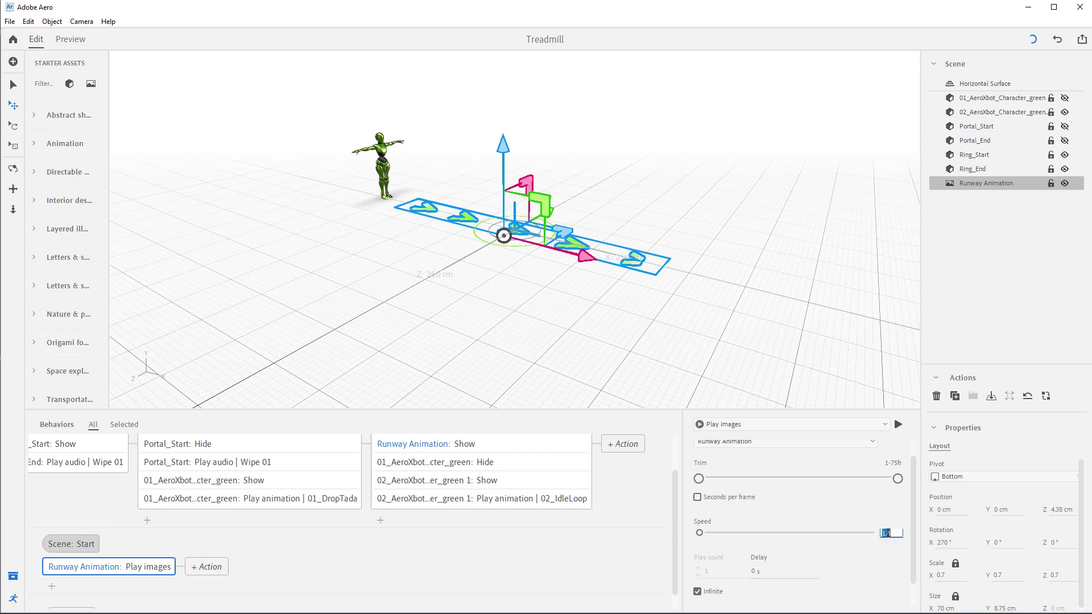
type("15")
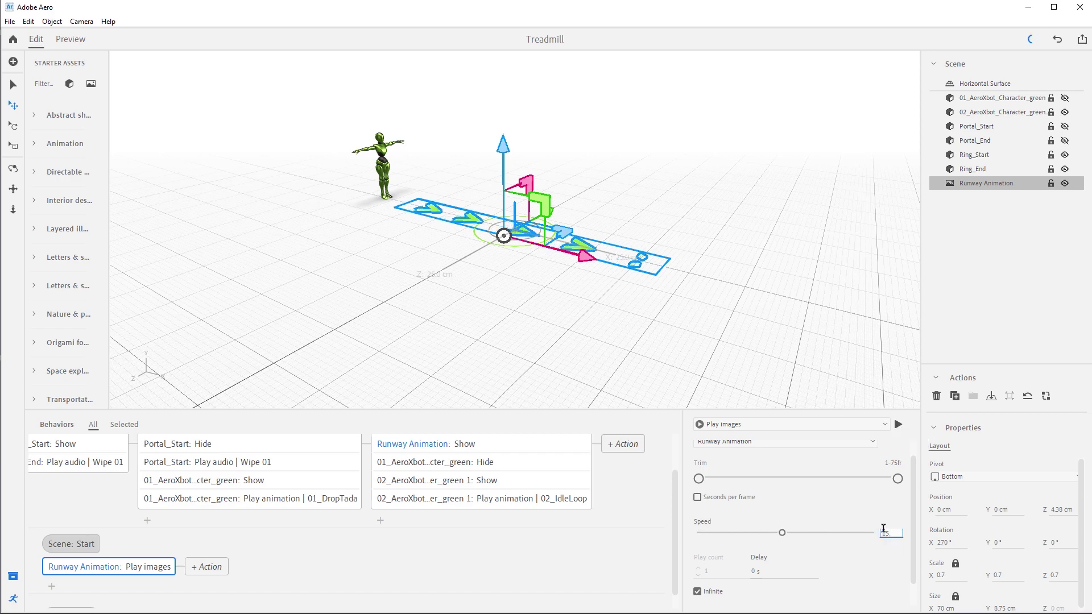
key("Return")
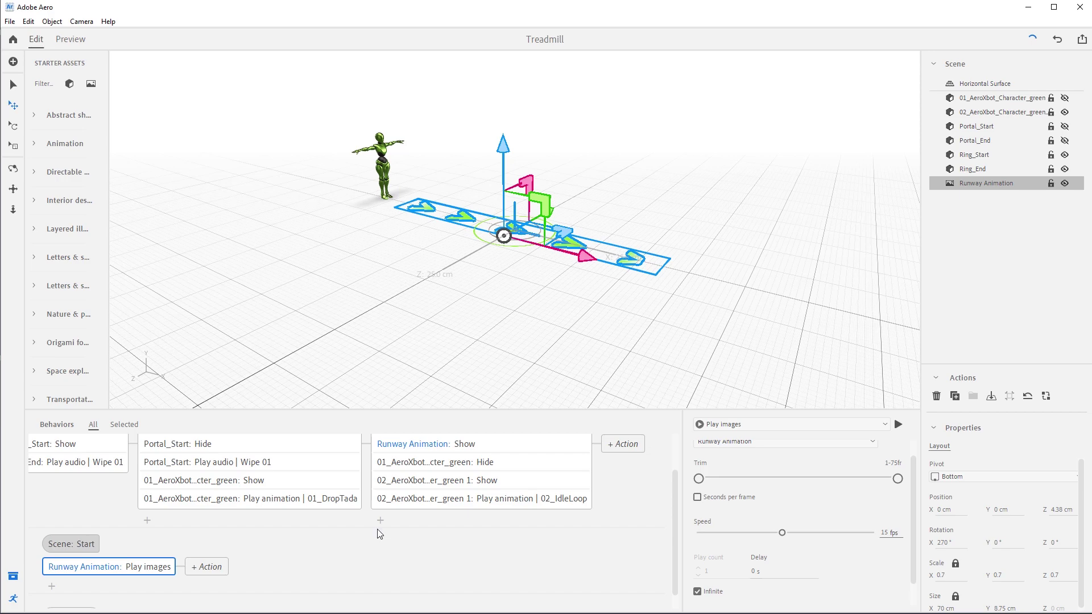
scroll(918, 563, "up", 1)
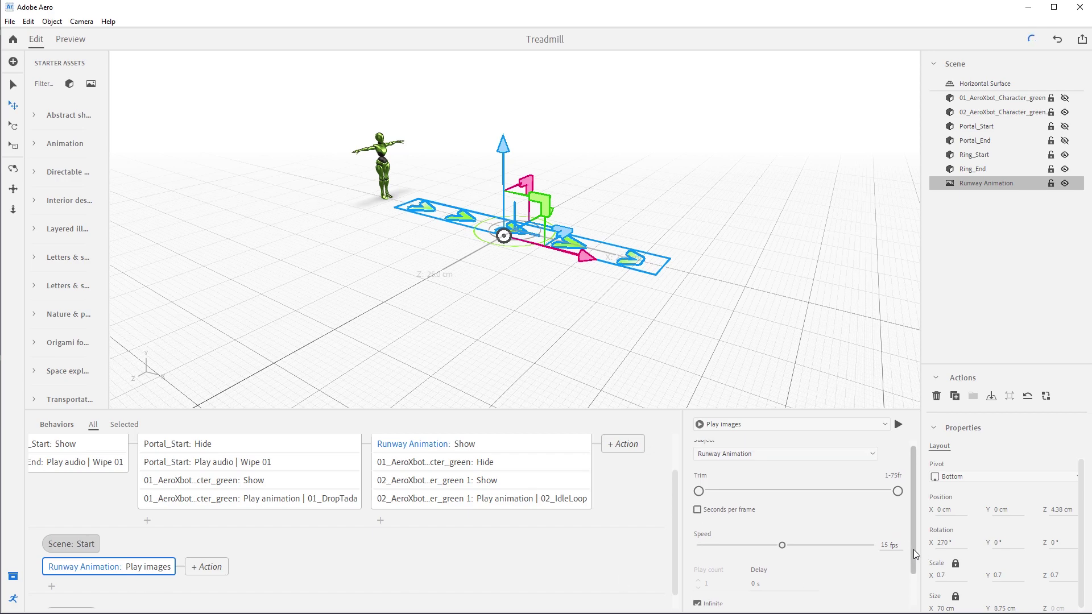
Hide 02_AeroXbot_Character_green 1 and Runway Animation in the scene, clear the selection and preview the full sequence.
left_click(616, 482)
scroll(616, 482, "left", 5)
scroll(224, 495, "left", 2)
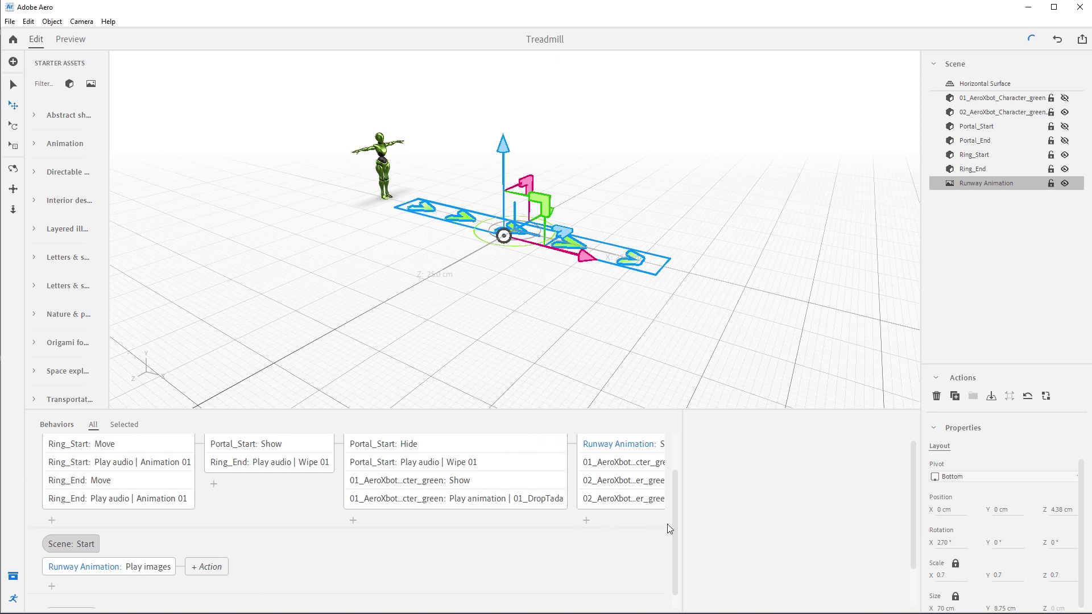
scroll(674, 536, "up", 1)
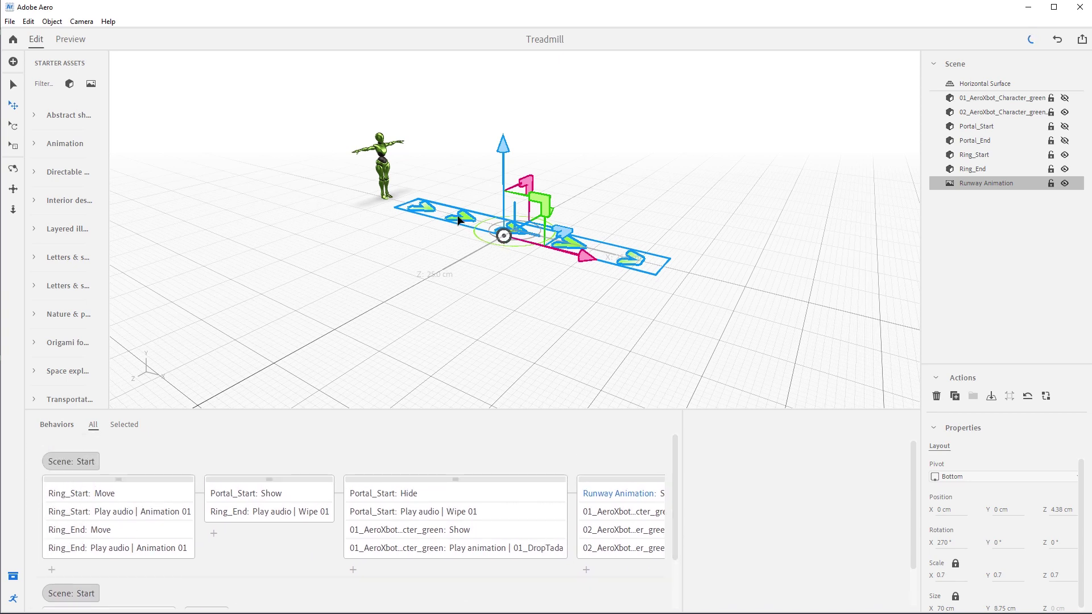
left_click_drag(673, 515, 671, 563)
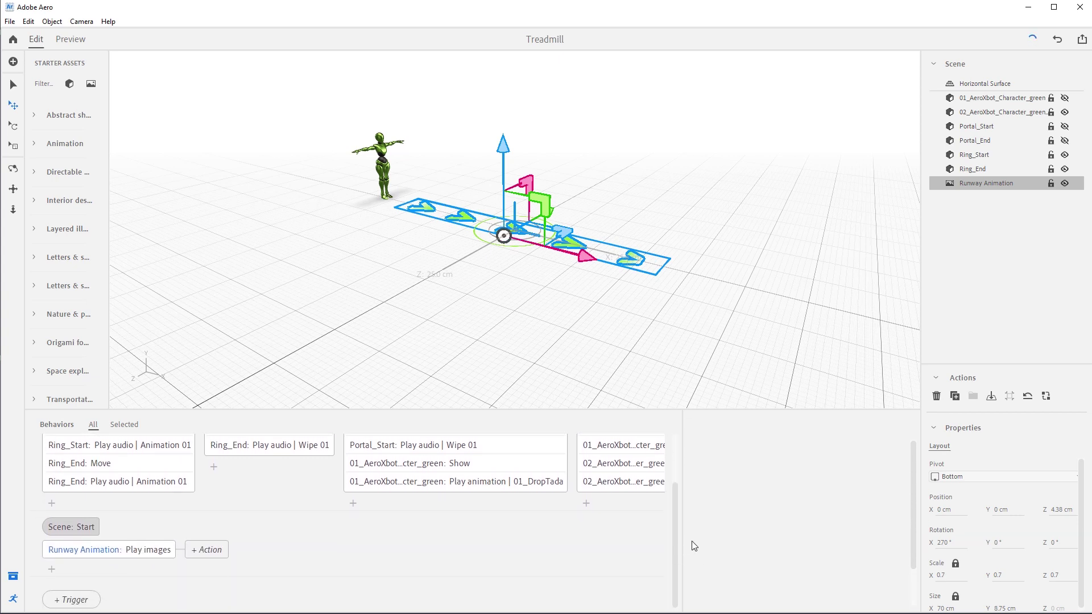
left_click(1066, 113)
left_click(1062, 186)
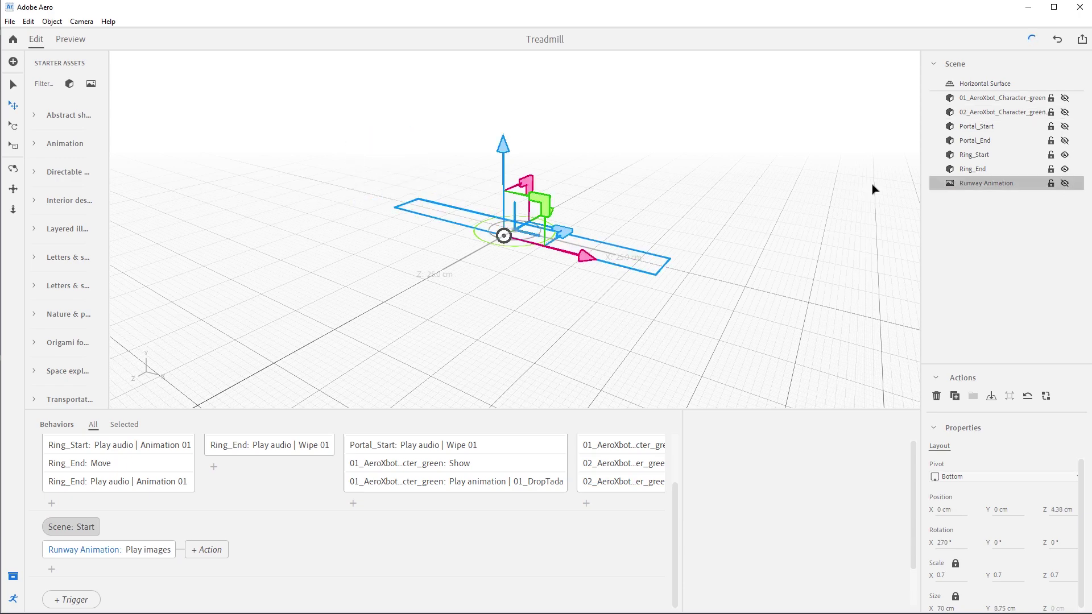
left_click(836, 181)
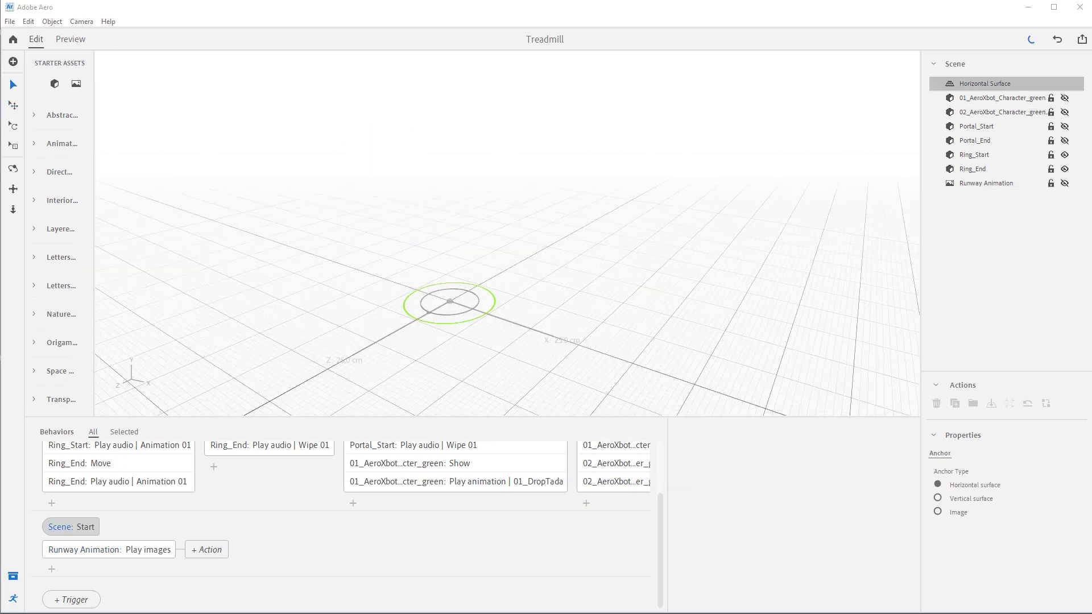
left_click(71, 38)
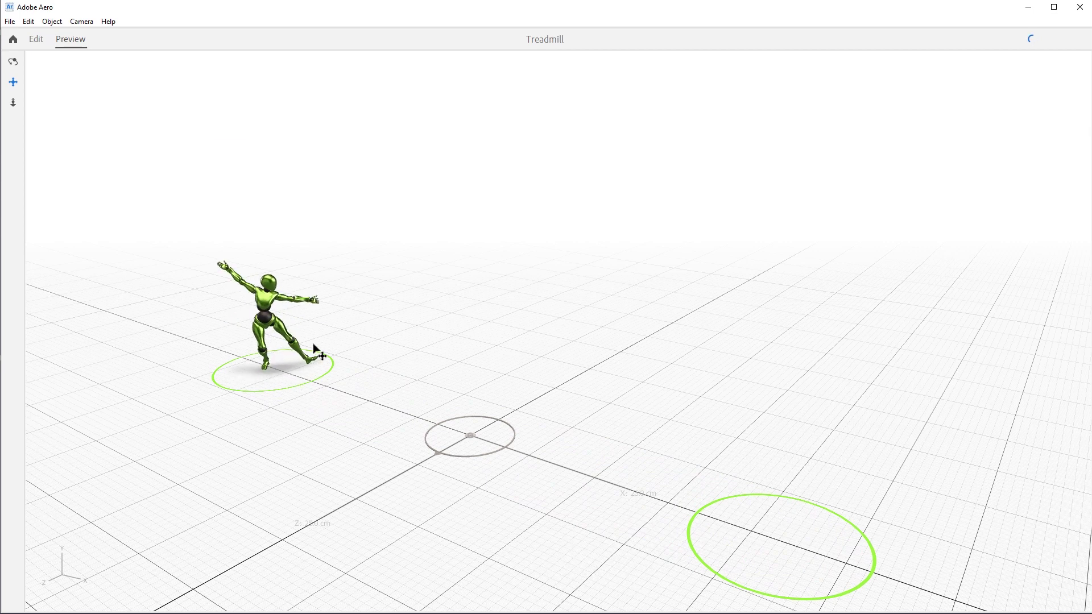
Finish watching the preview, return to editing and make 02_AeroXbot_Character_green 1 visible in the scene.
left_click(289, 364)
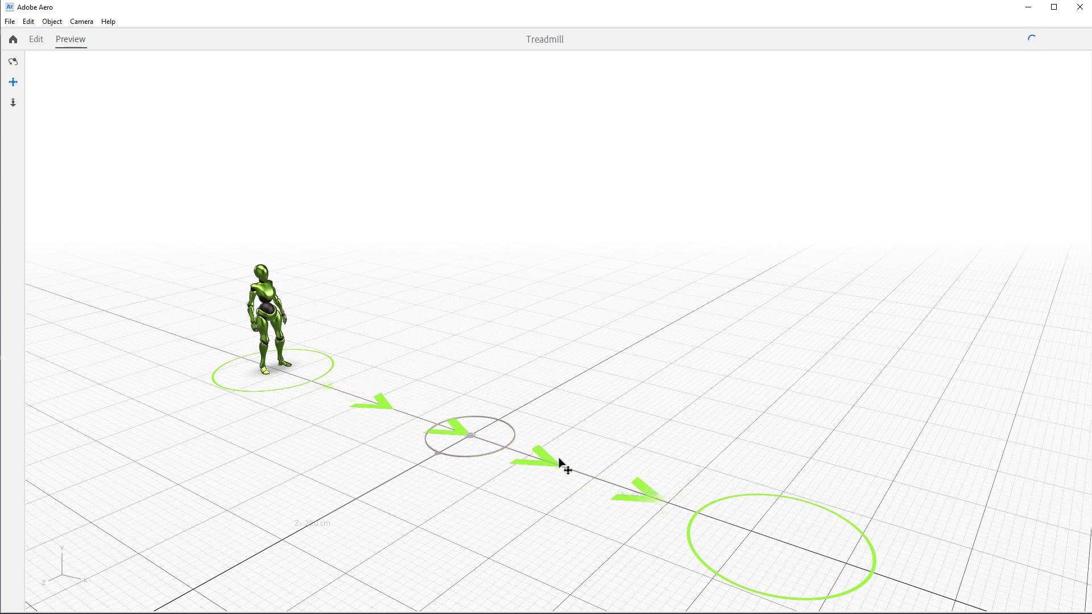
left_click(37, 39)
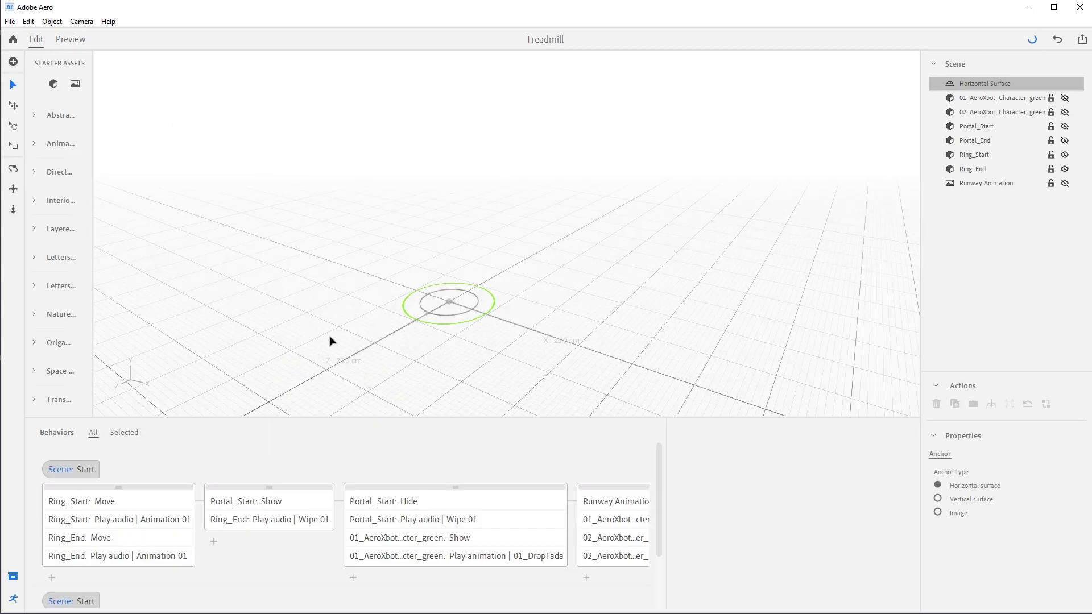
left_click(979, 112)
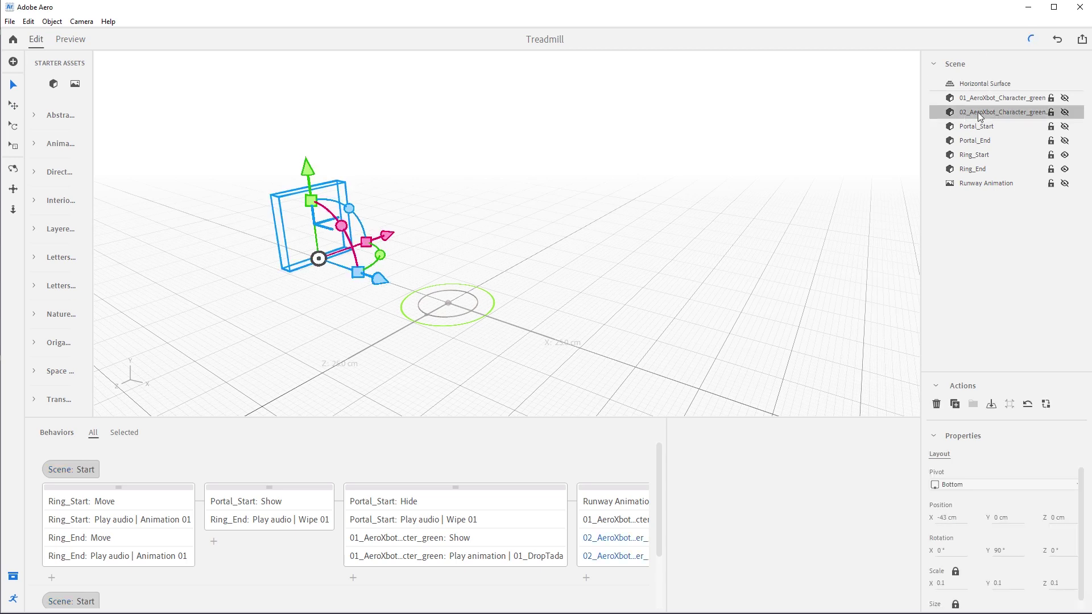
left_click(1065, 112)
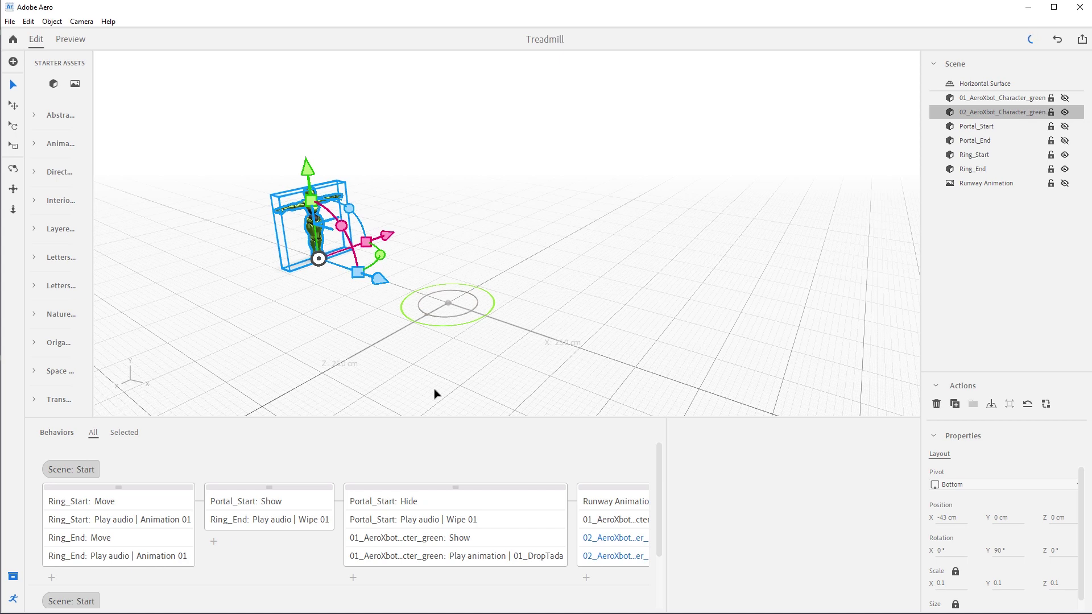
Add a Tap trigger with 02_AeroXbot_Character_green 1 as its subject below the second Scene: Start trigger.
scroll(660, 503, "down", 2)
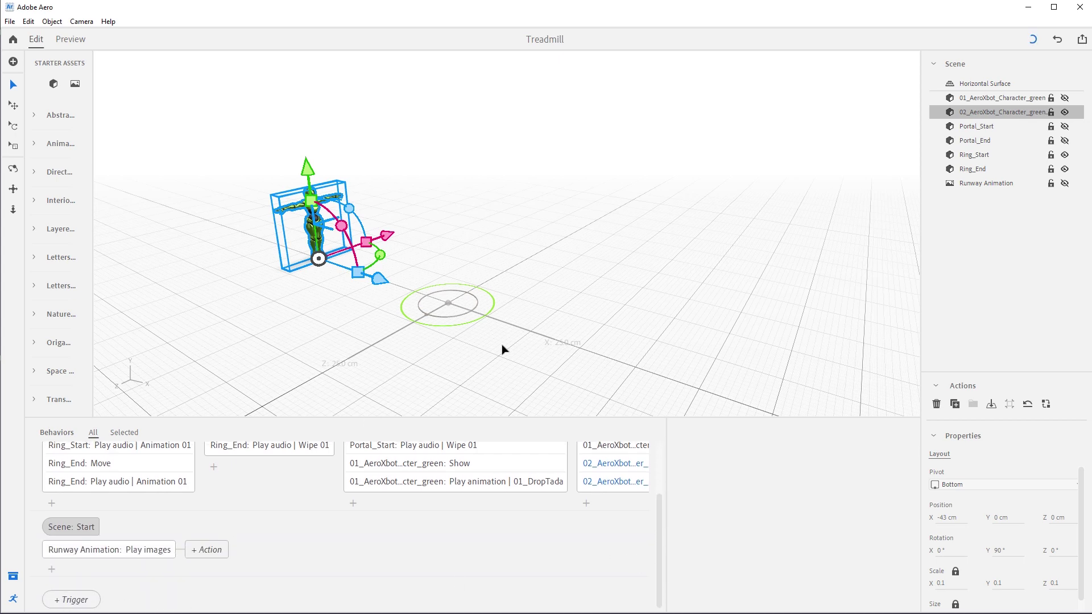
left_click(59, 603)
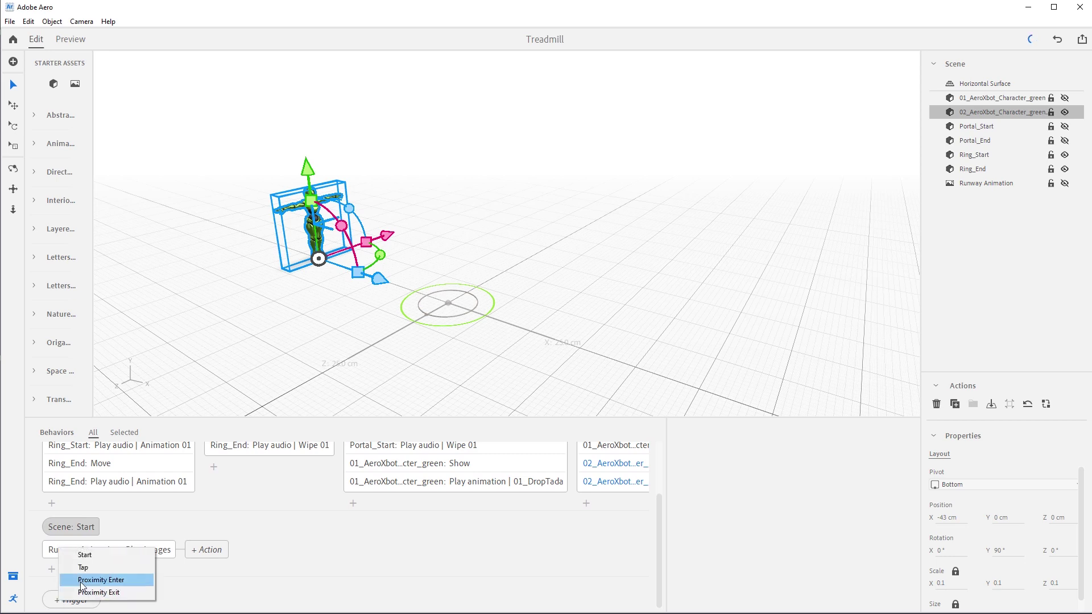
left_click(88, 570)
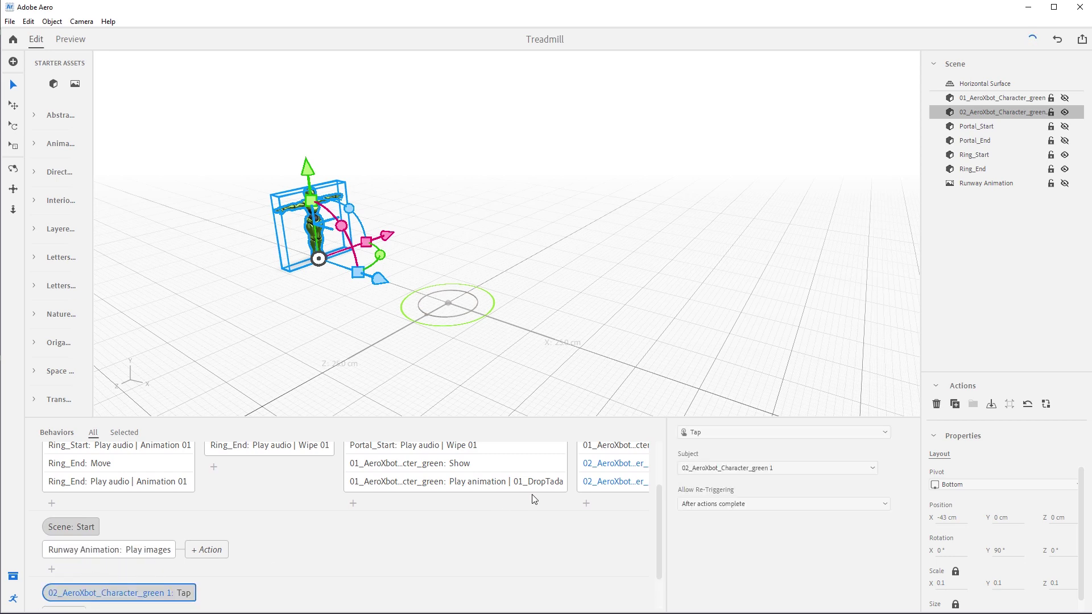
left_click_drag(659, 533, 656, 565)
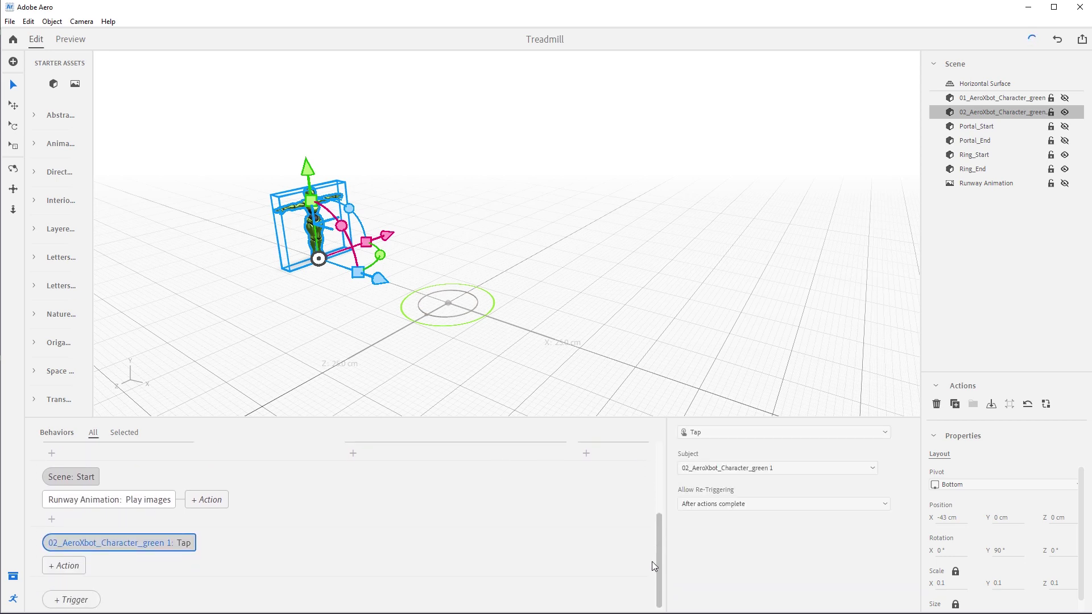
Add a Play animation action under the Tap trigger, using the AeroXbot_Anims_FBX_fbx animation set and the 03_Idle2Run2Jump clip.
left_click(52, 568)
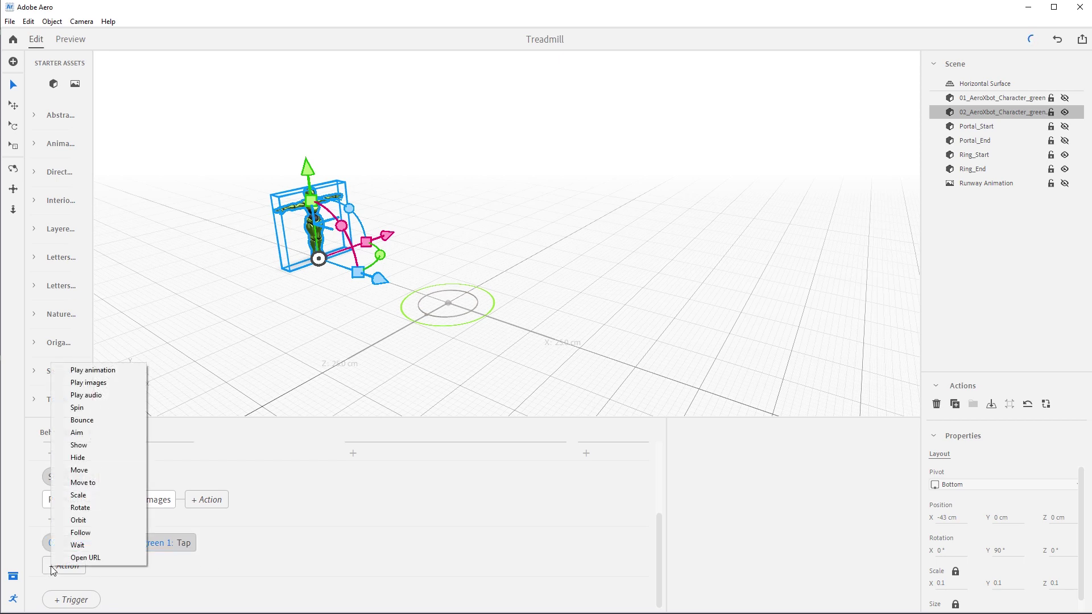
left_click(92, 370)
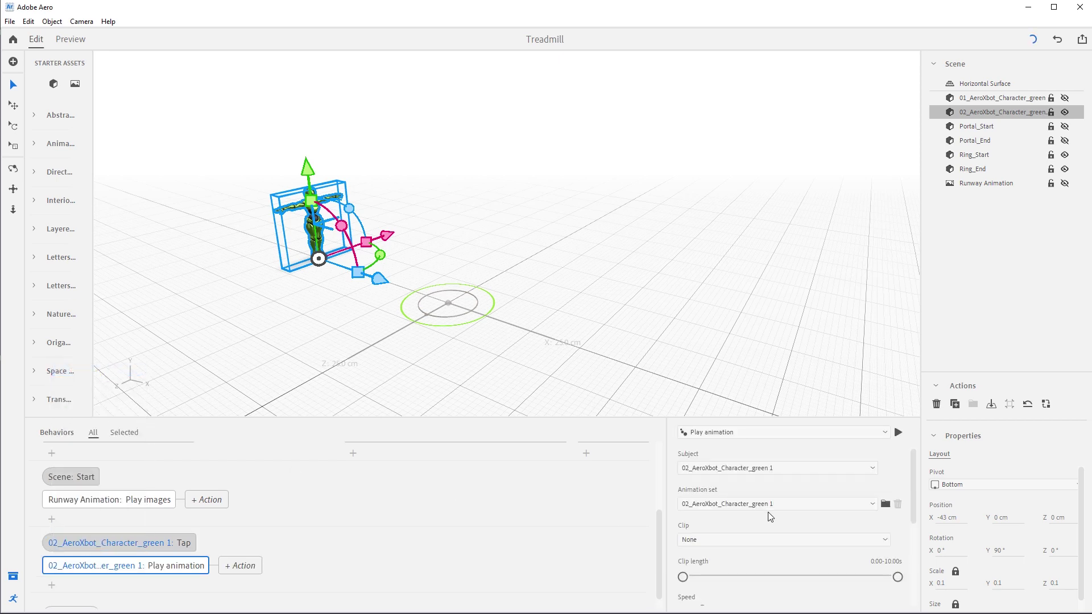
left_click(745, 505)
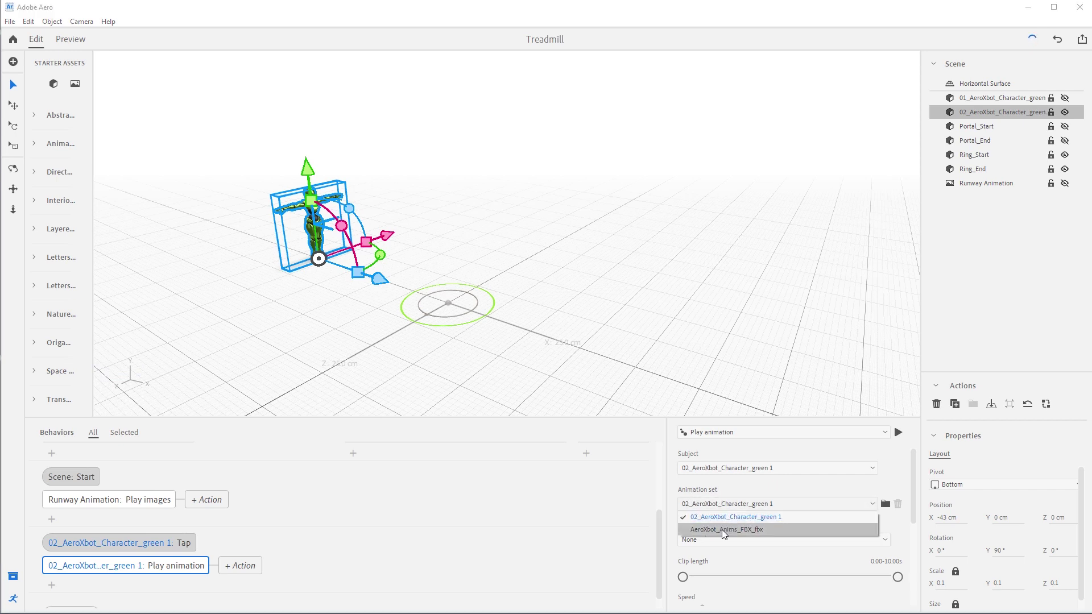
left_click(726, 529)
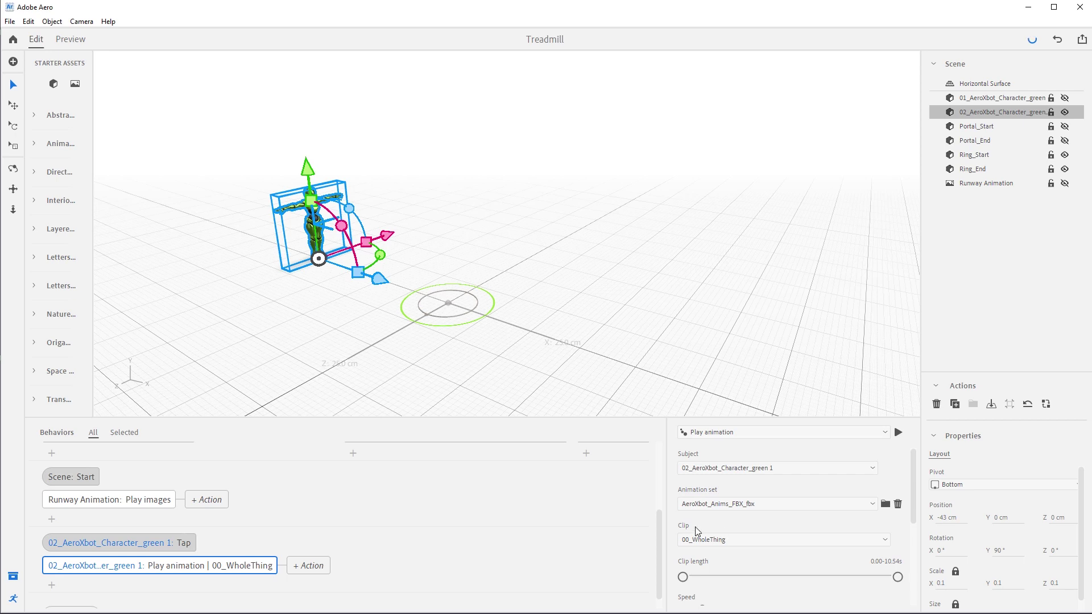
left_click(789, 540)
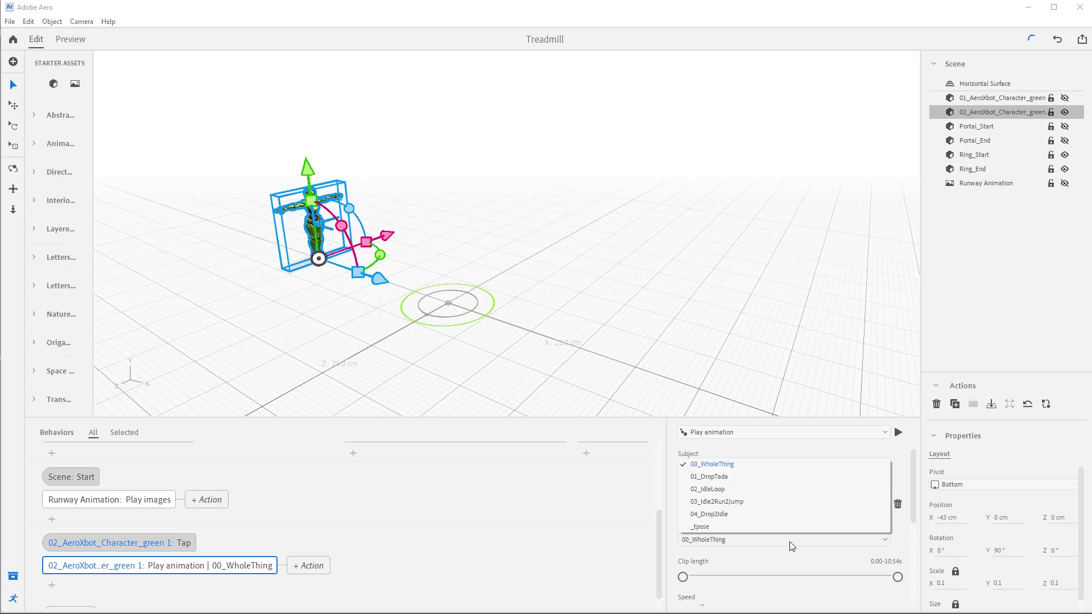
left_click(716, 507)
Turn off Transition for the 03_Idle2Run2Jump action and play the action on its own.
scroll(682, 546, "down", 3)
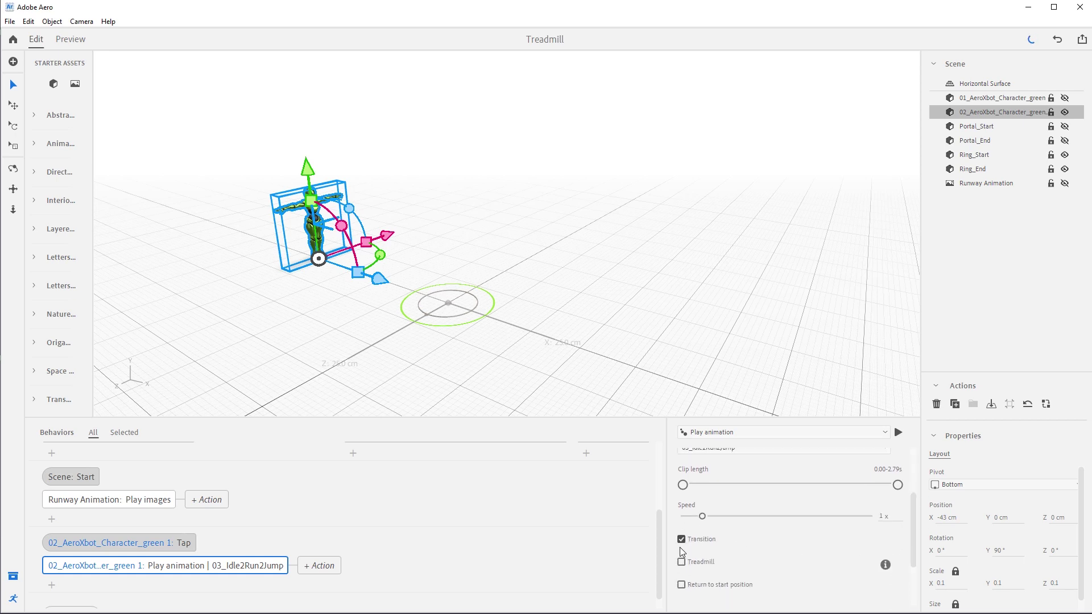
scroll(914, 554, "up", 3)
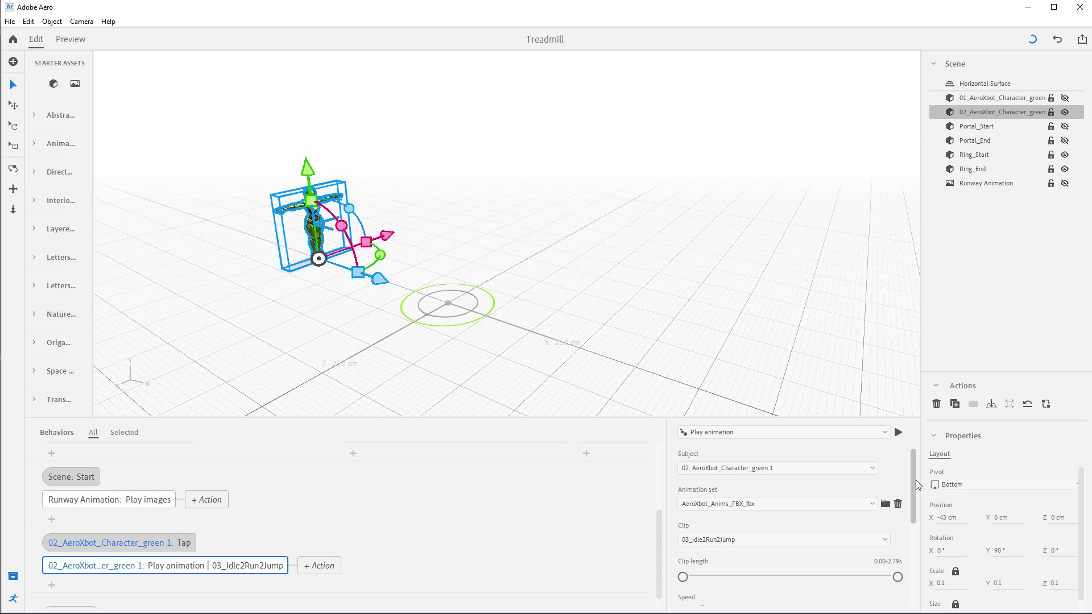
left_click(898, 433)
Add a Show action for Portal_End alongside the tap-triggered animation and set its duration to 0.5 s.
scroll(661, 549, "down", 1)
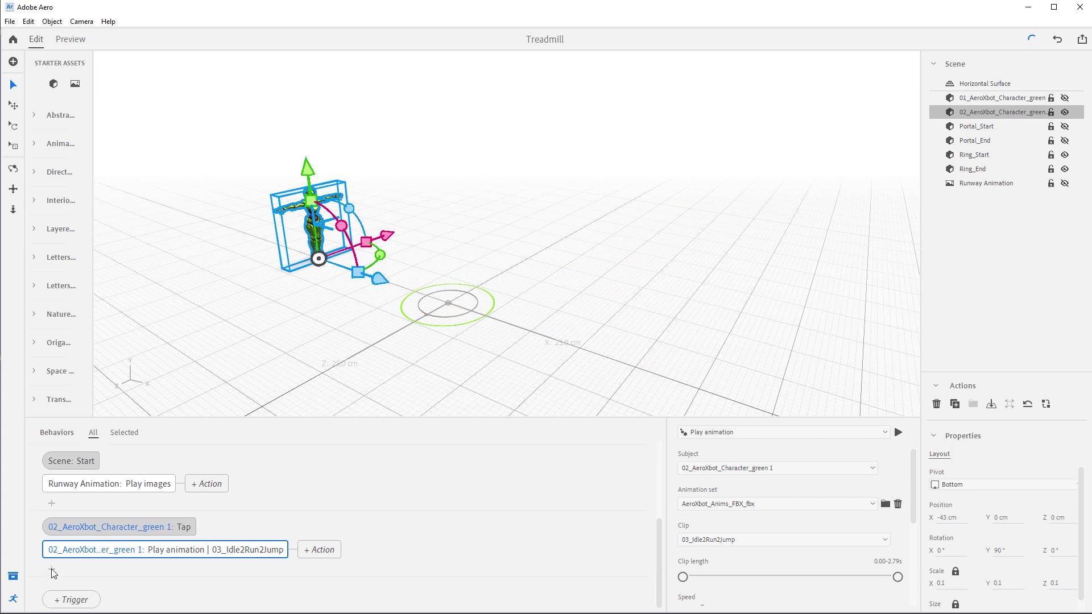
left_click(986, 143)
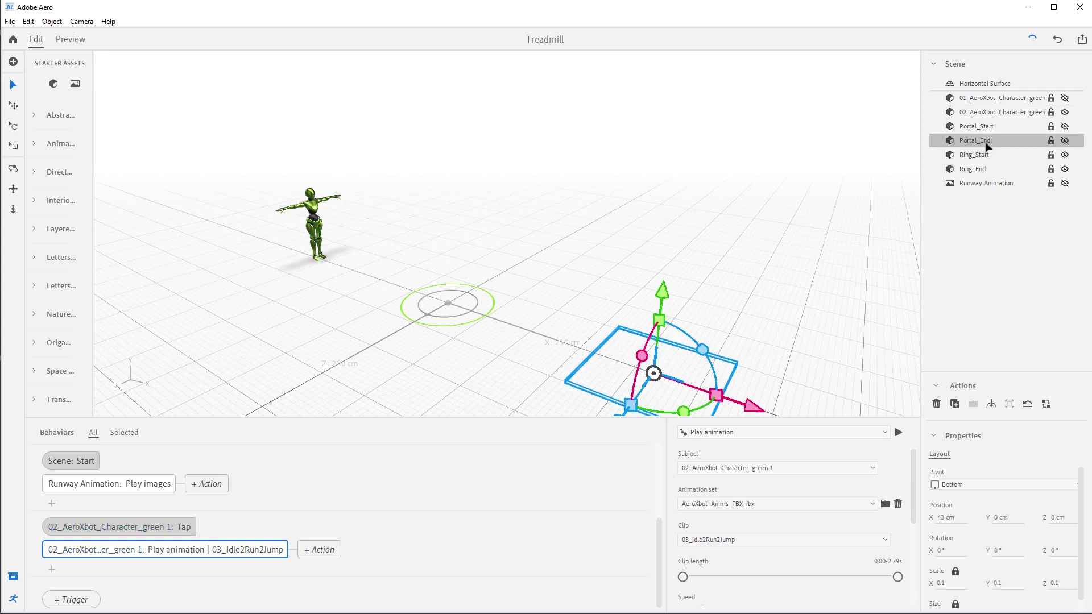
left_click(51, 570)
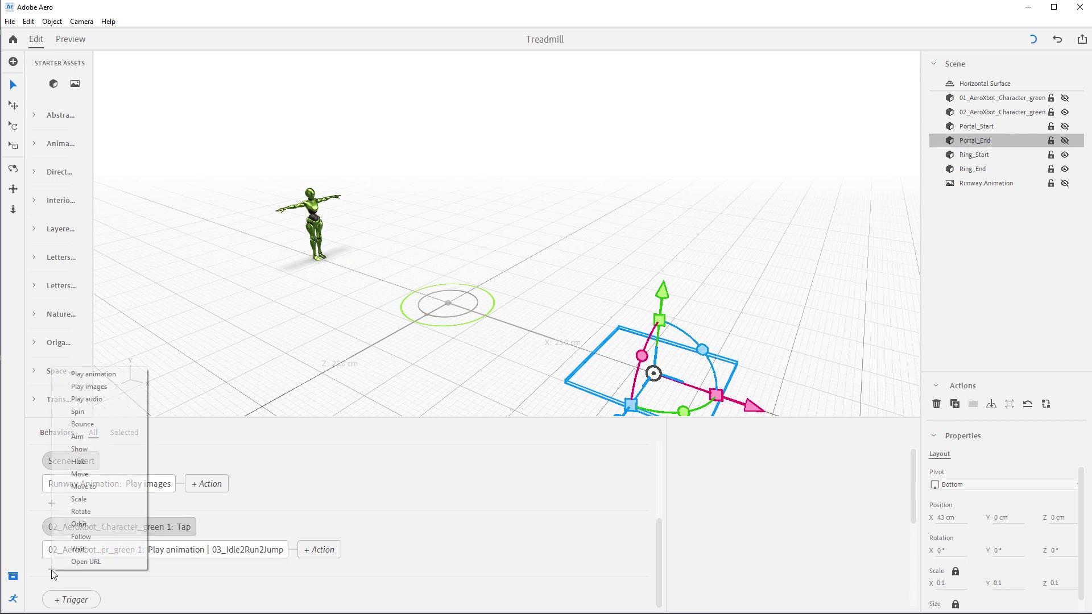
left_click(79, 448)
left_click(685, 504)
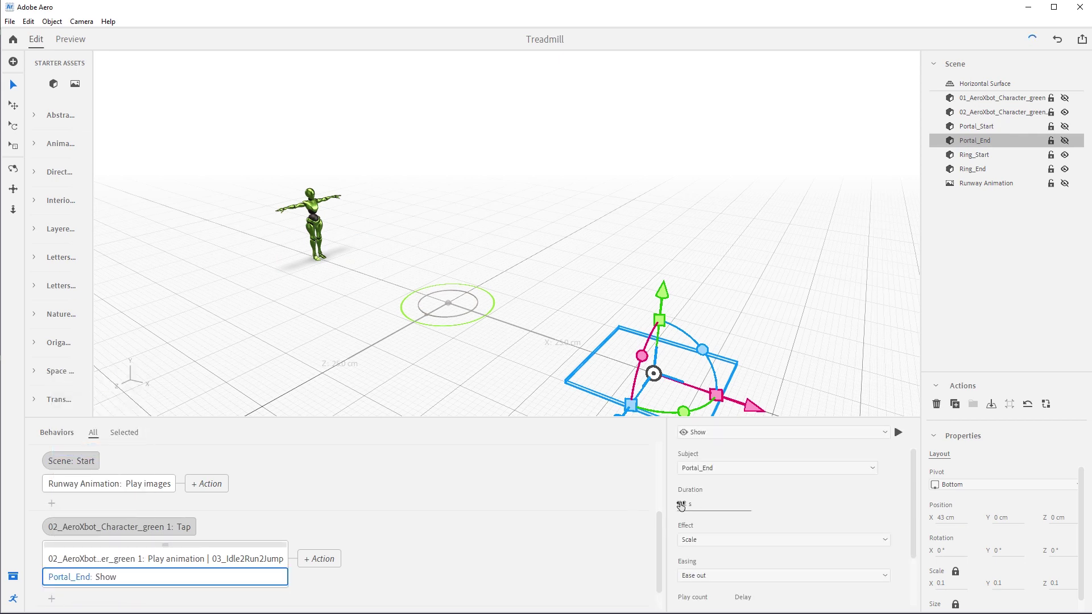
type(".5")
key("Return")
Check the clip length of the 03_Idle2Run2Jump action and set the Portal_End Show action's delay to 2 s.
scroll(915, 513, "down", 3)
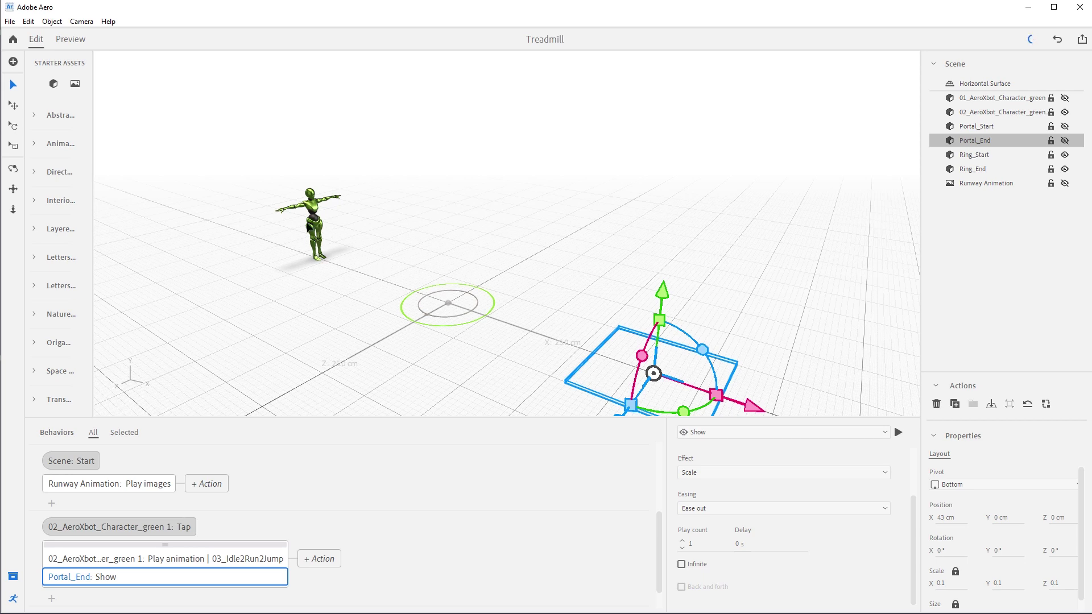
left_click(177, 561)
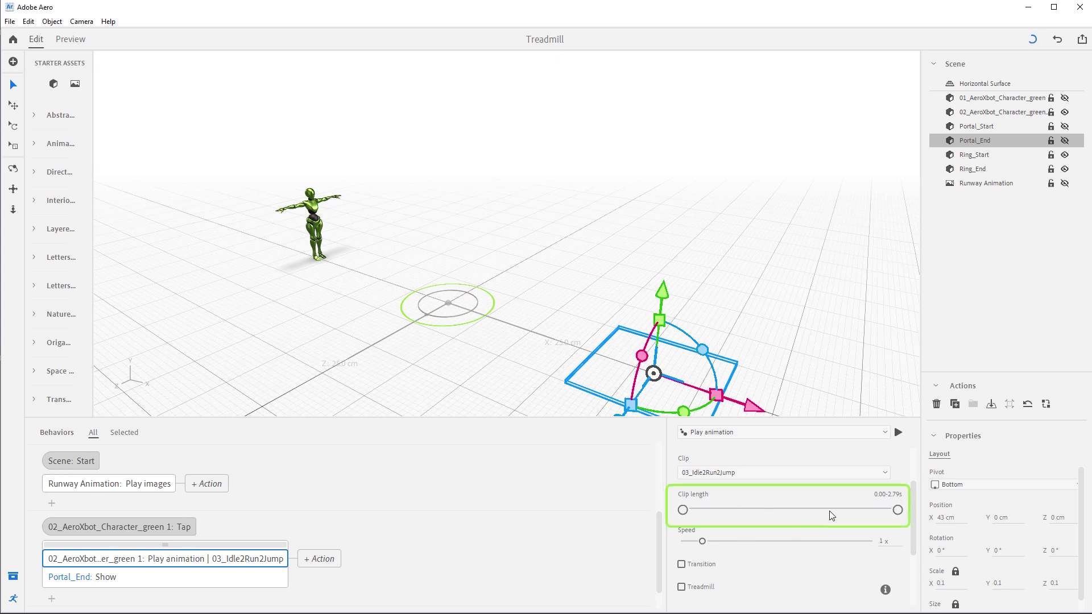
left_click(227, 583)
left_click(740, 544)
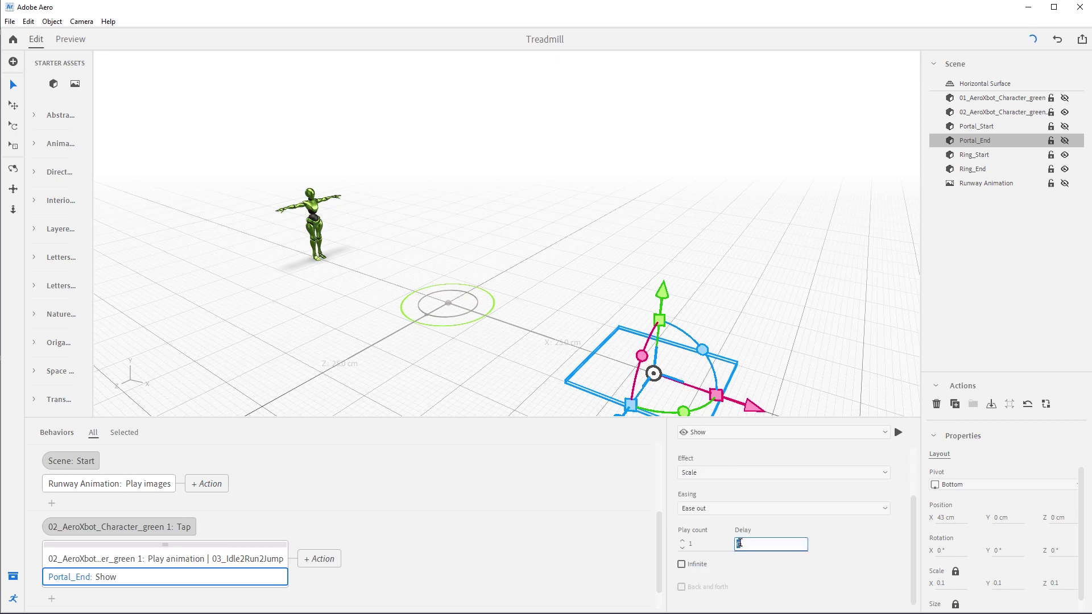
key("Return")
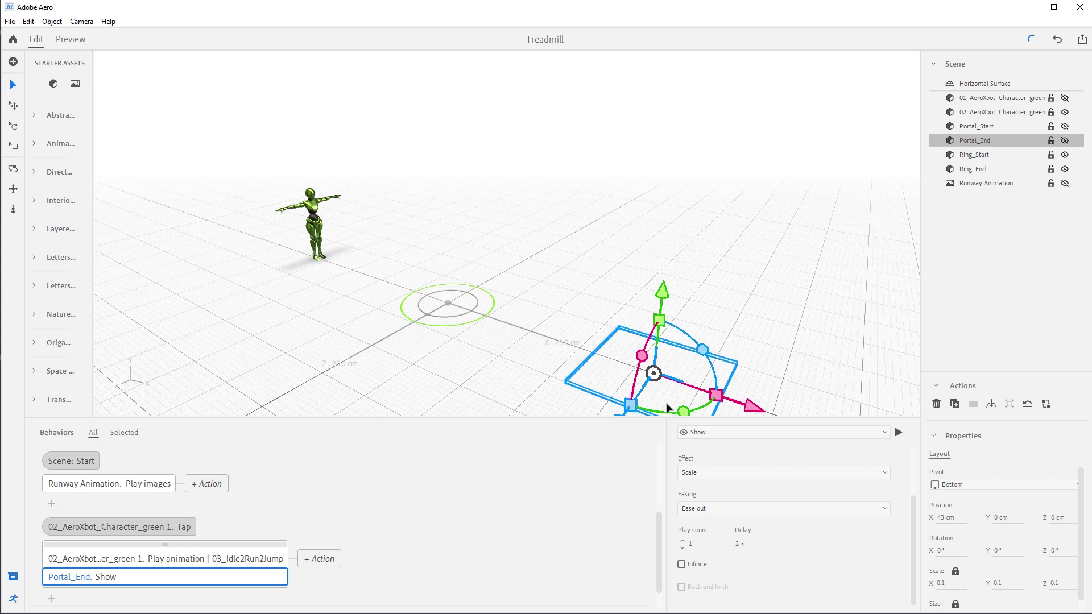
Add a Play audio action for Portal_End to the tap-triggered group with the Wipe 01 audio clip.
left_click(53, 600)
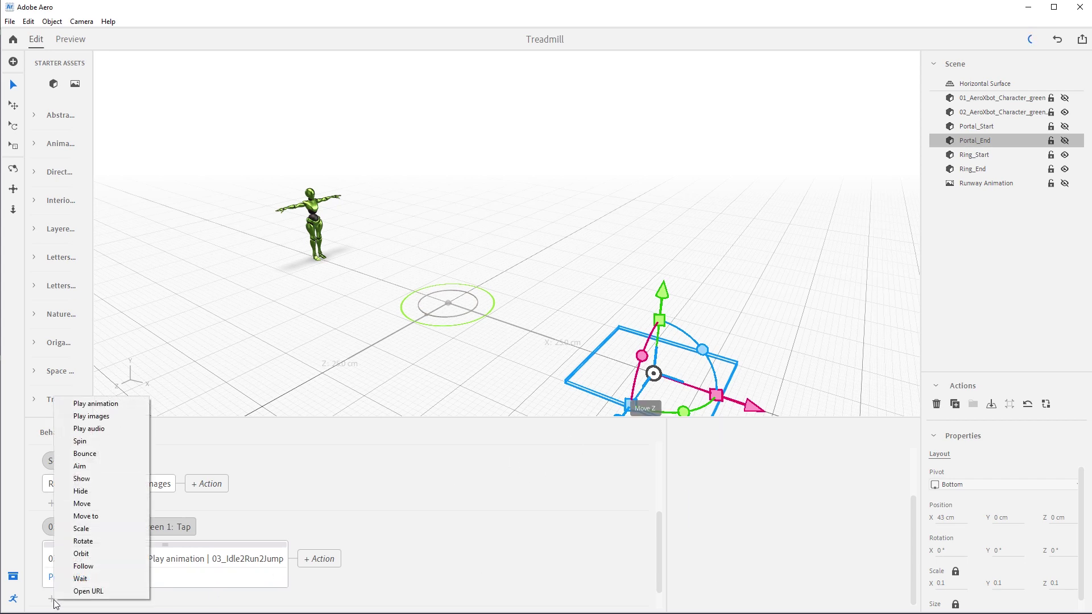
left_click(89, 429)
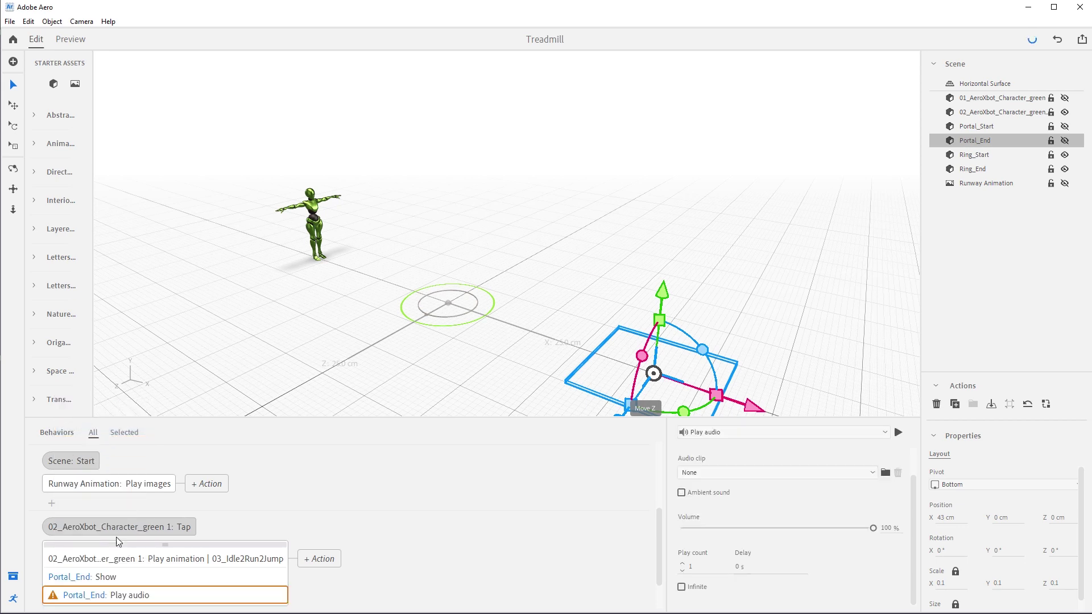
left_click(753, 473)
left_click(736, 510)
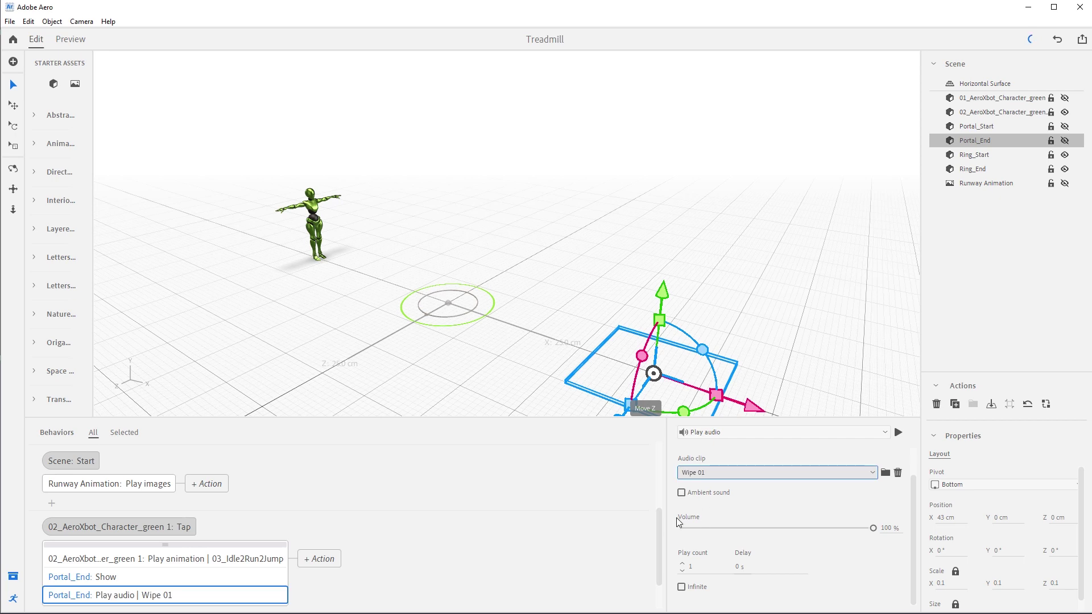
Add a Hide action for 02_AeroXbot_Character_green 1 to the tap-triggered group and set its duration to 0 s.
left_click_drag(660, 536, 661, 551)
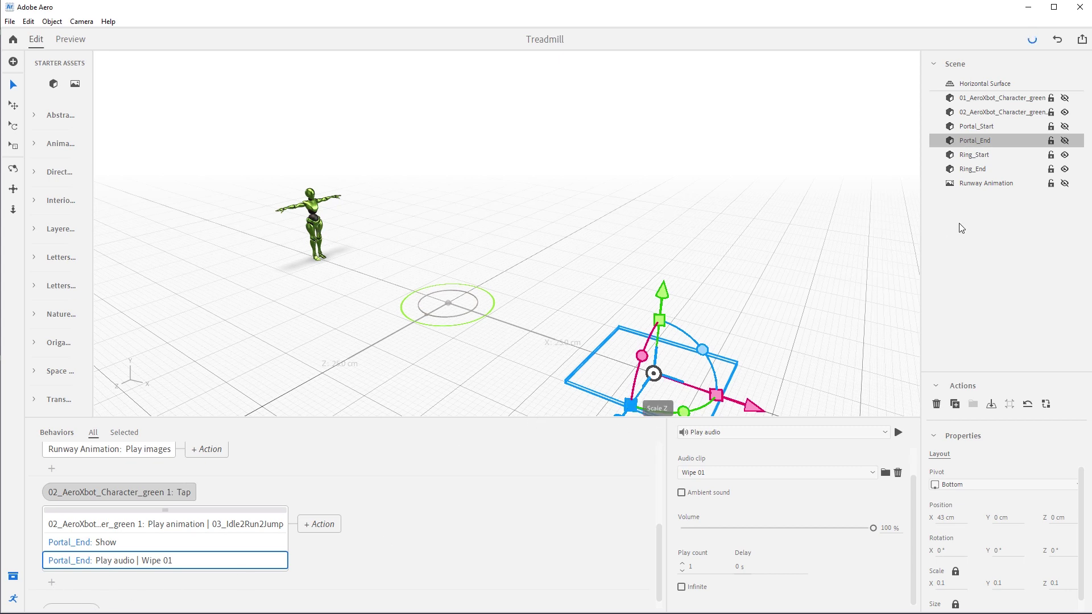
left_click(996, 114)
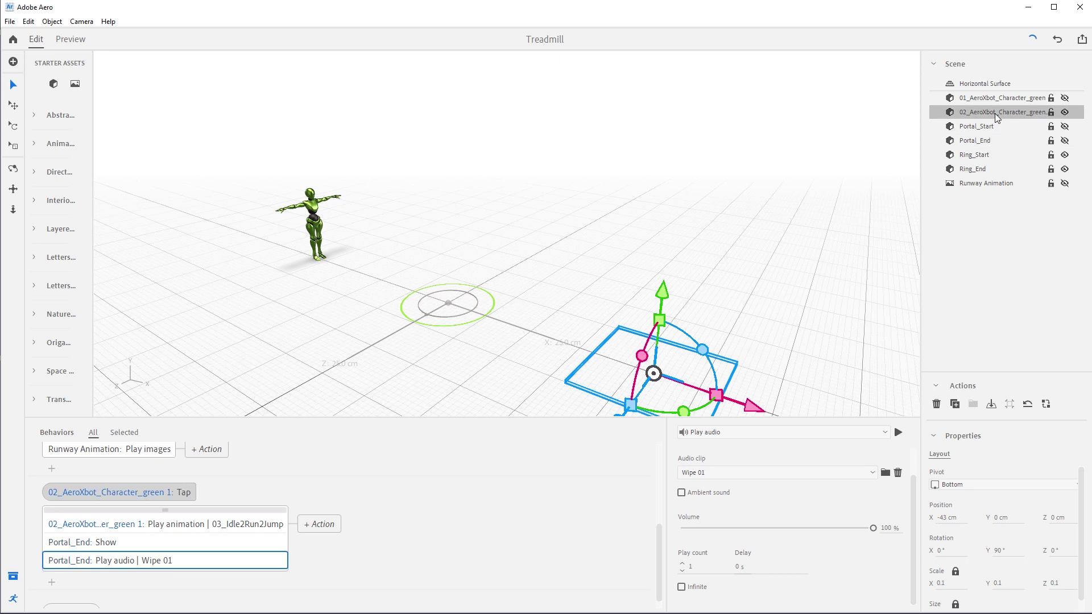
left_click(53, 584)
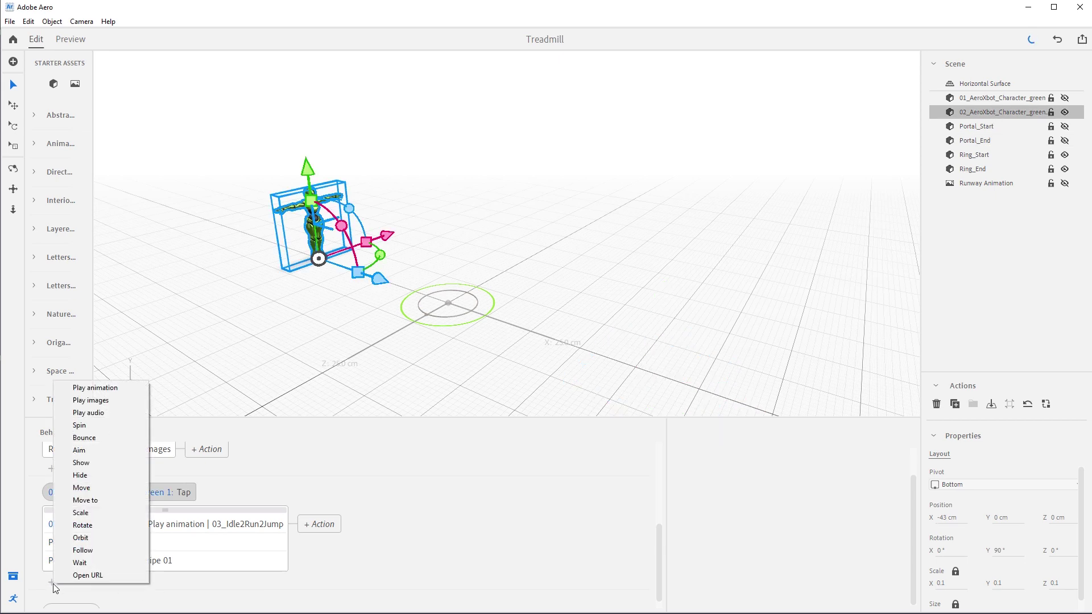
left_click(89, 477)
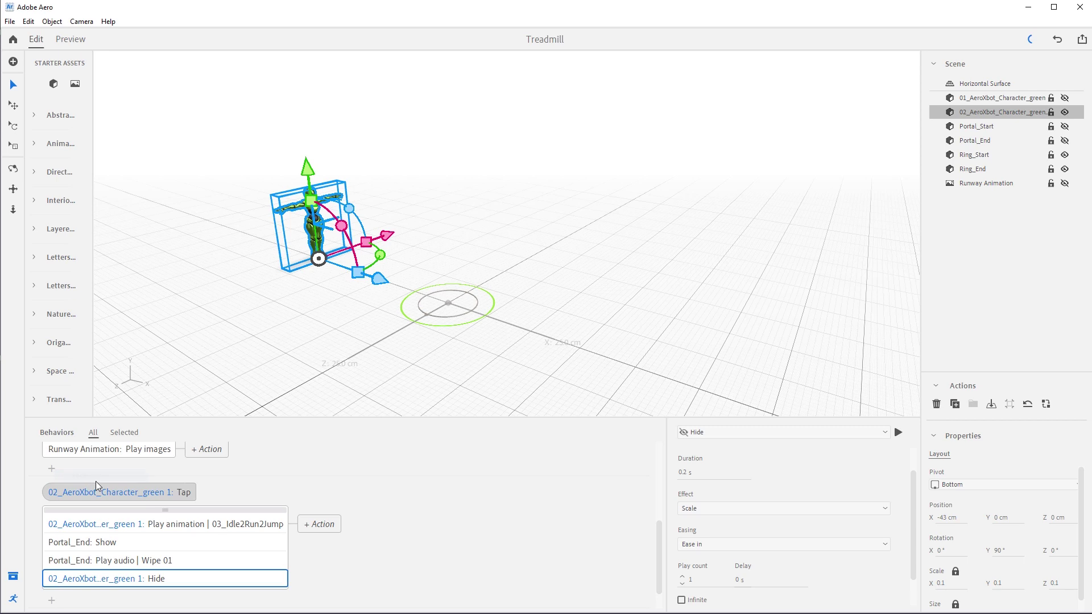
left_click(689, 473)
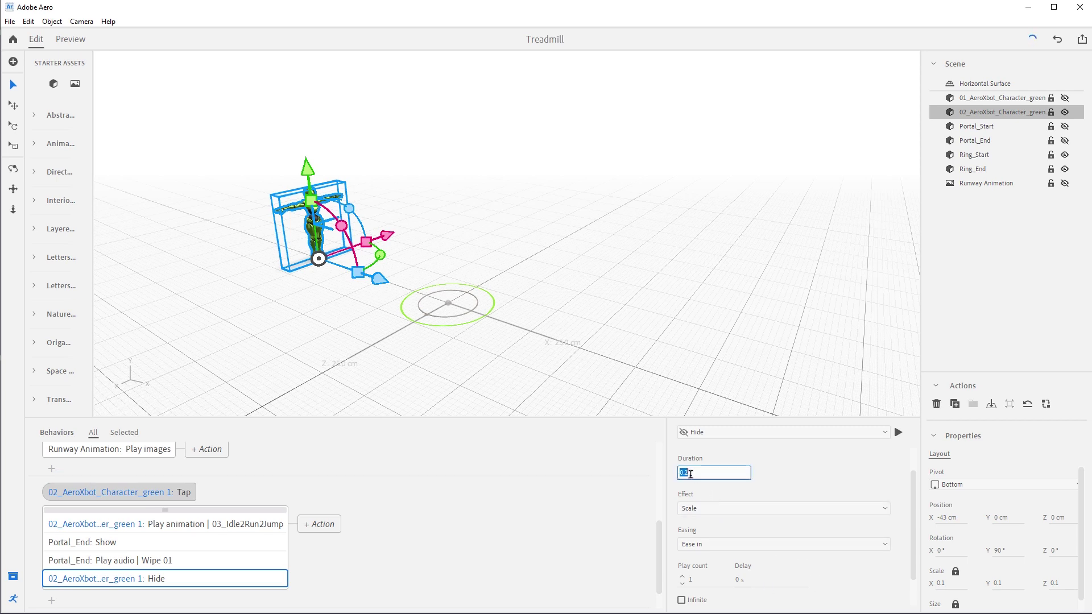
type("0")
key("Return")
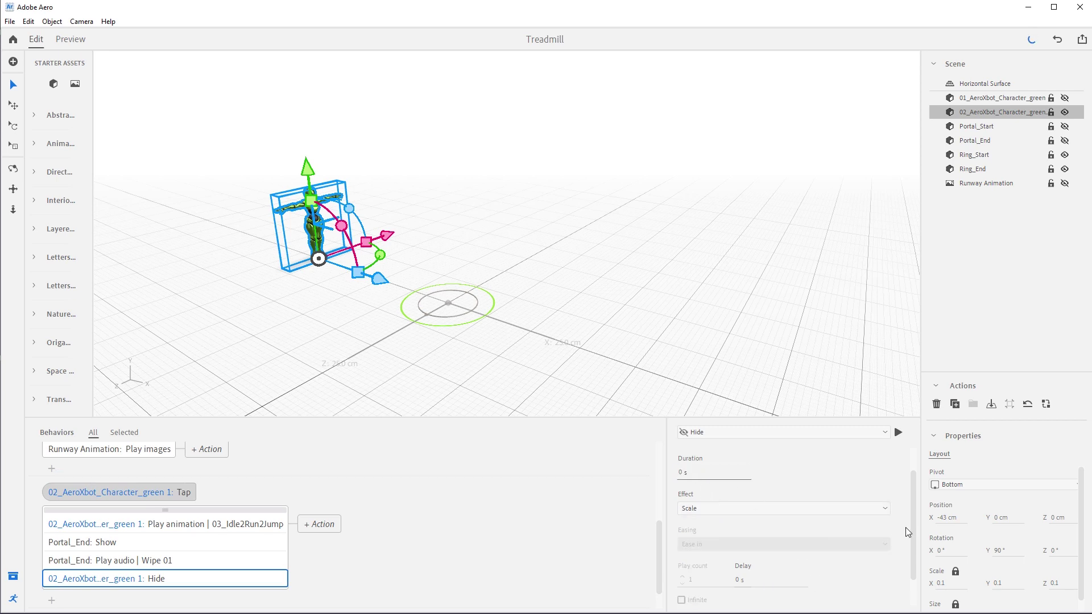
Set the delay of the 02_AeroXbot_Character_green 1 Hide action to 2.75 s.
scroll(913, 555, "down", 2)
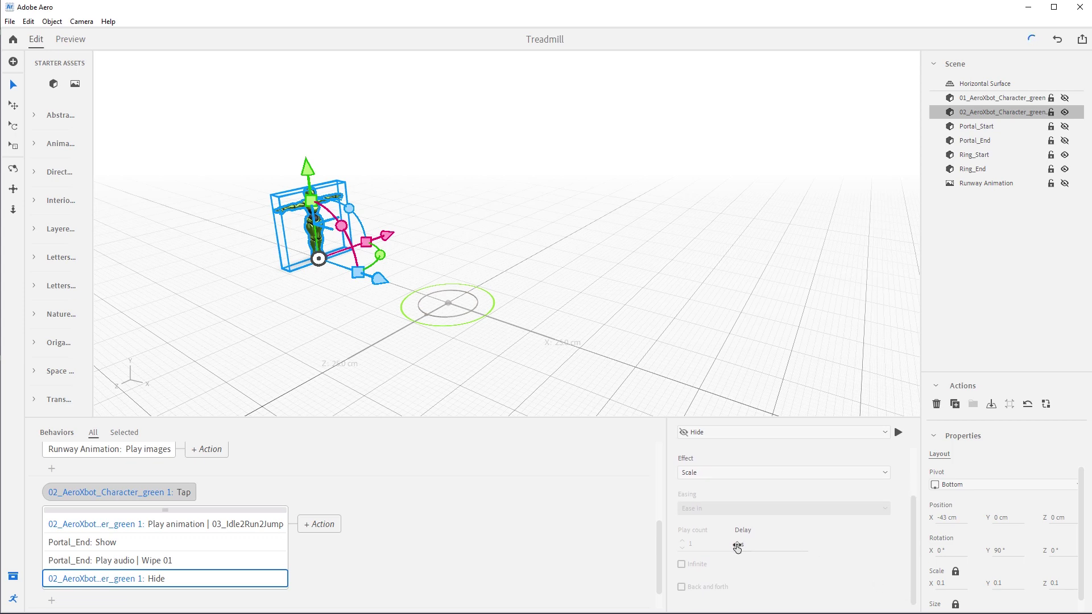
left_click(737, 545)
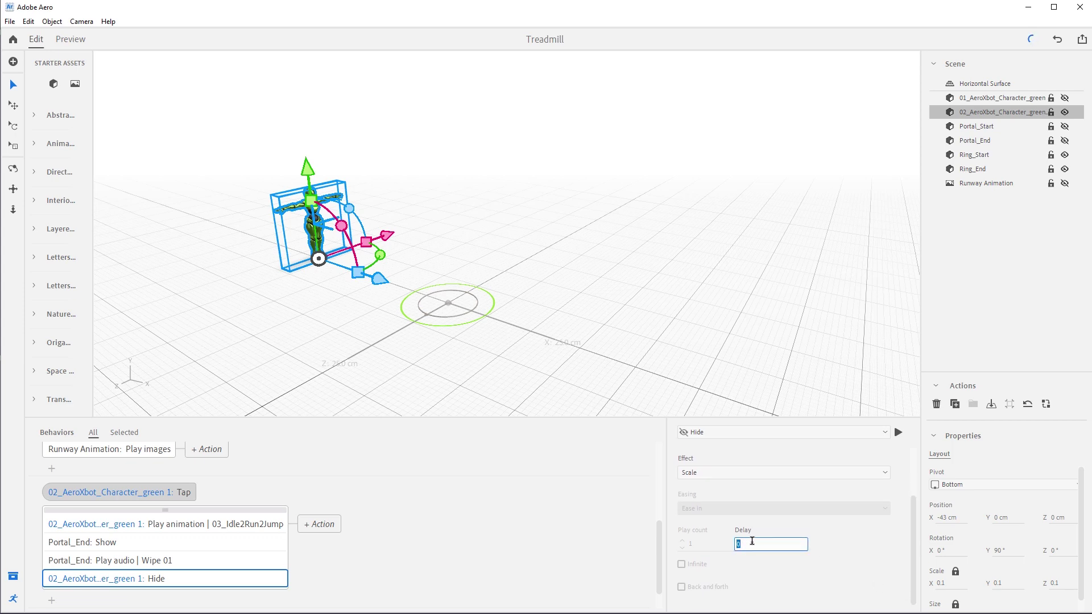
type("2.75")
key("Return")
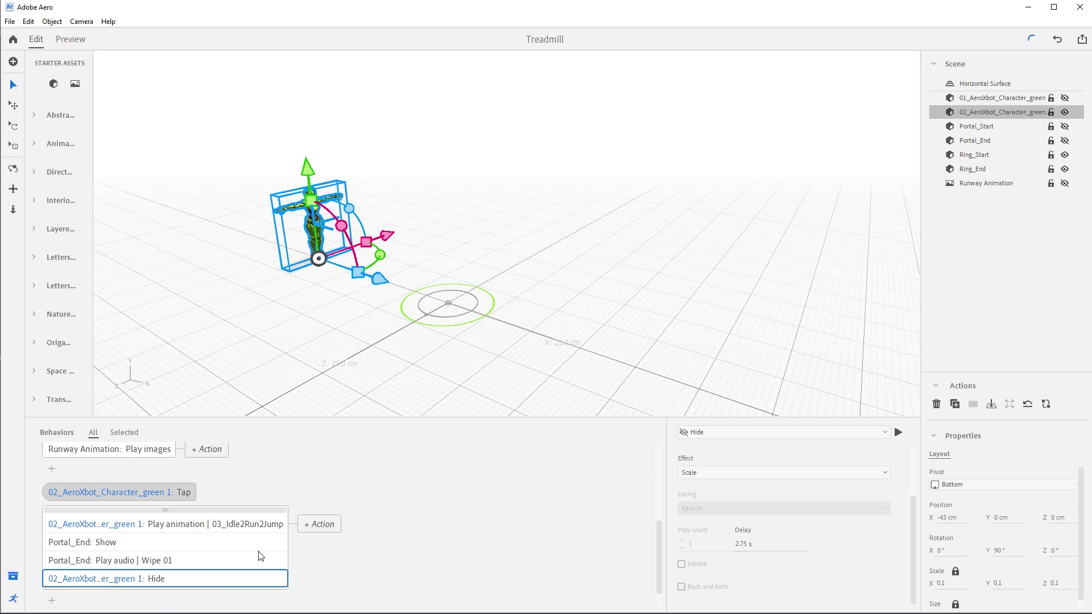
Add a Hide action for Portal_End following the tap-triggered group and set its duration to 0.5 s.
left_click(306, 528)
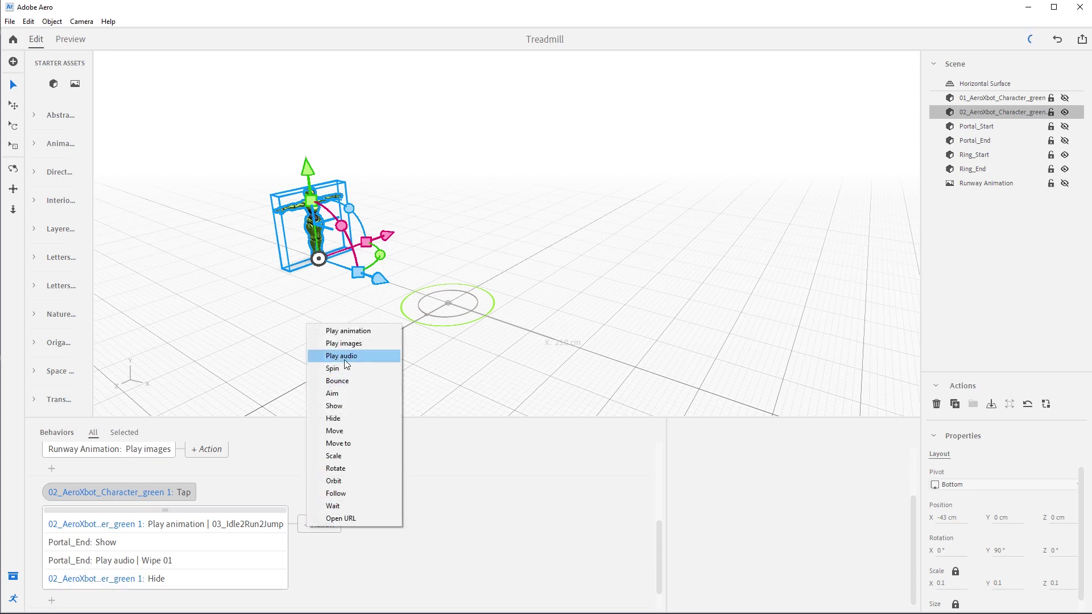
left_click(992, 128)
left_click(990, 147)
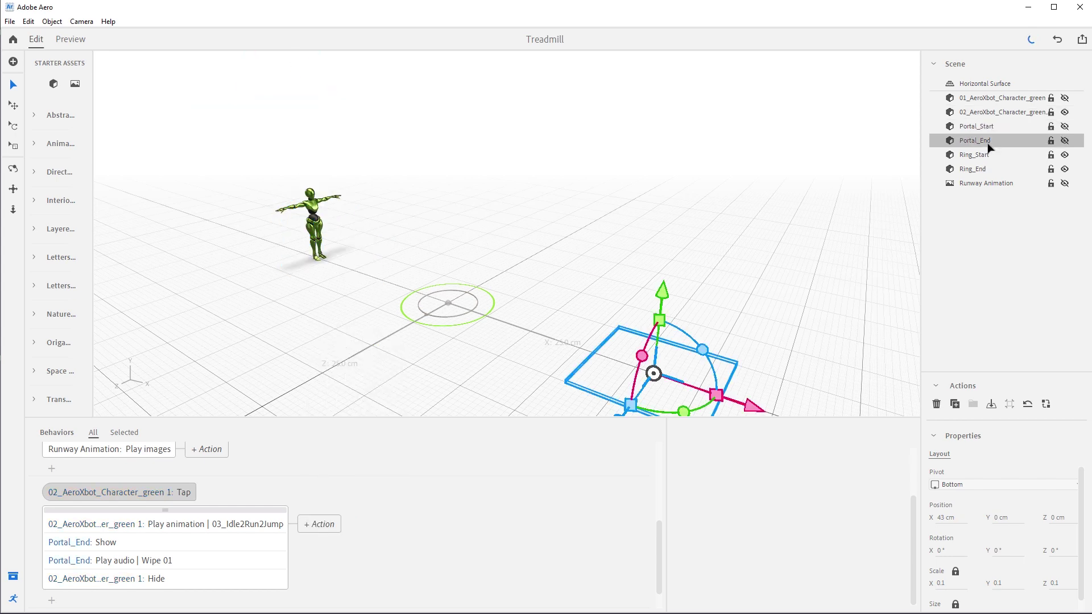
left_click(310, 524)
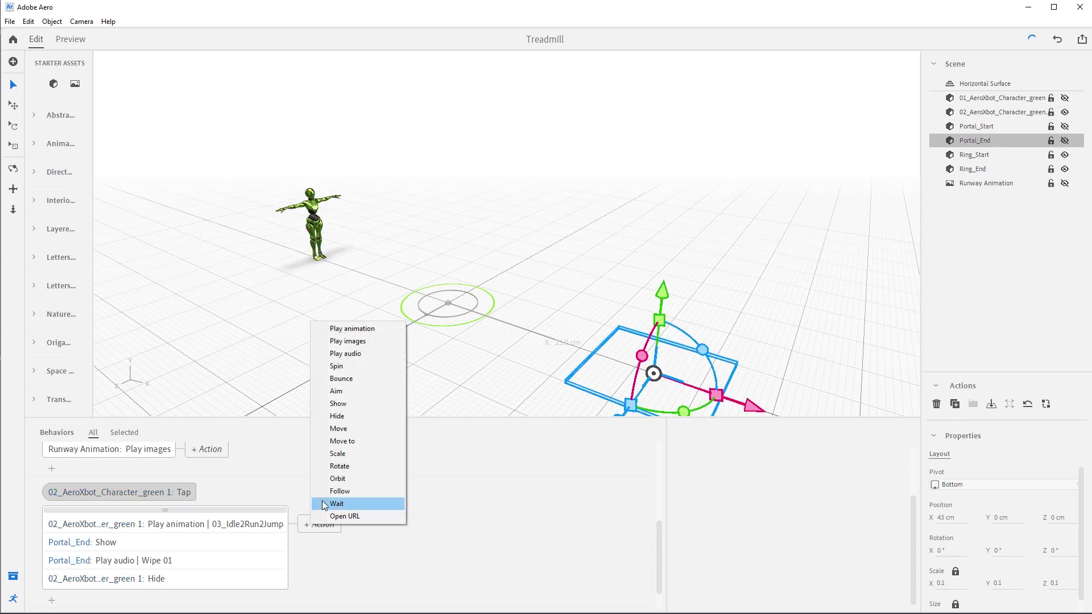
left_click(350, 416)
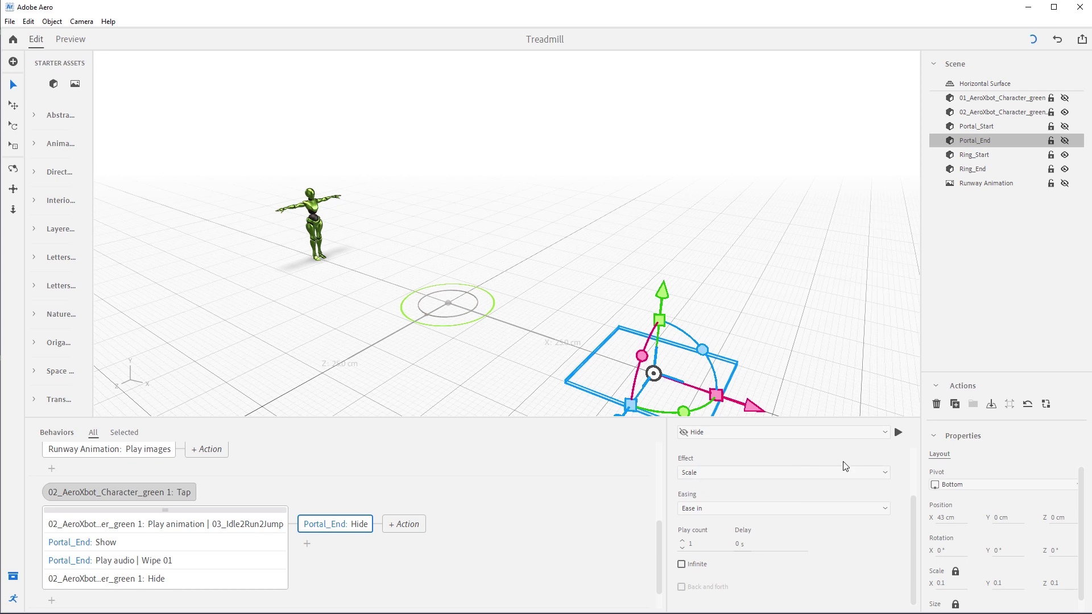
left_click_drag(912, 516, 879, 456)
left_click(690, 499)
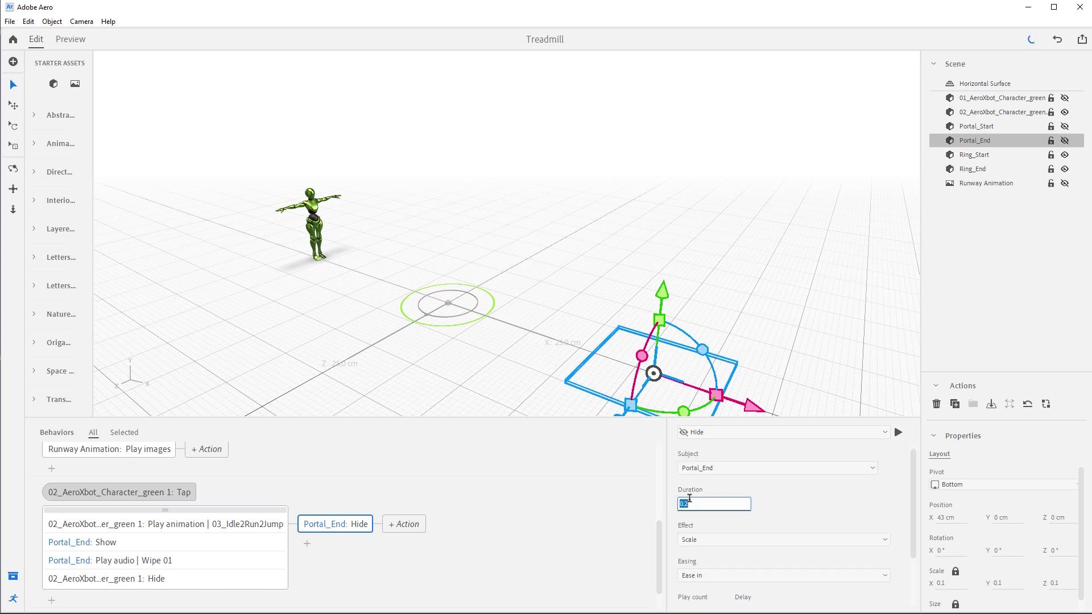
type(".5")
key("Return")
left_click_drag(913, 501, 914, 546)
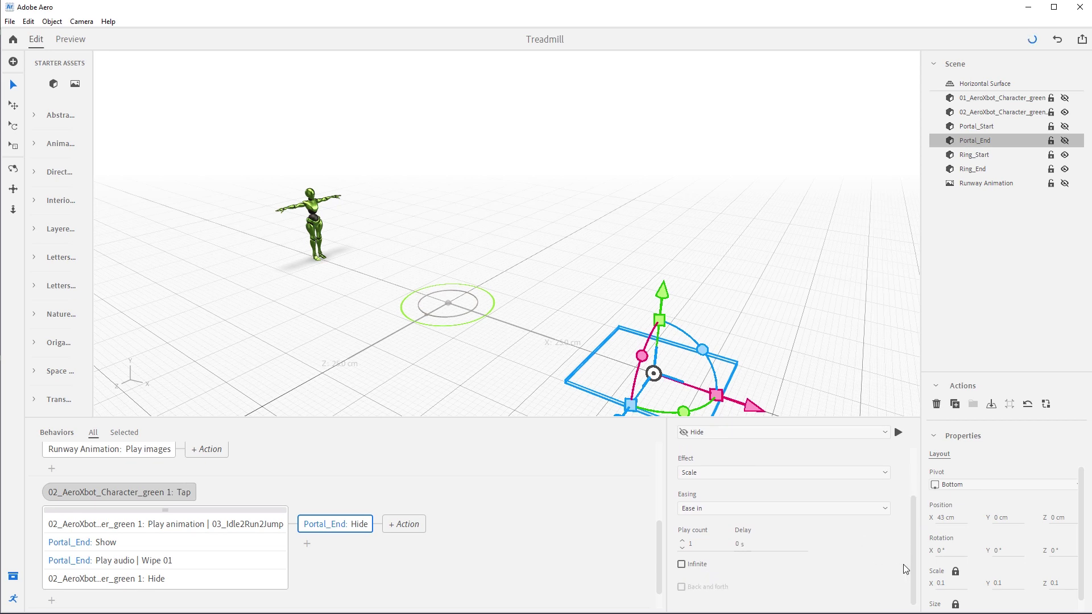
Add a Play audio action for Portal_End alongside its Hide action, using the Wipe 01 audio clip.
left_click(306, 543)
left_click(347, 373)
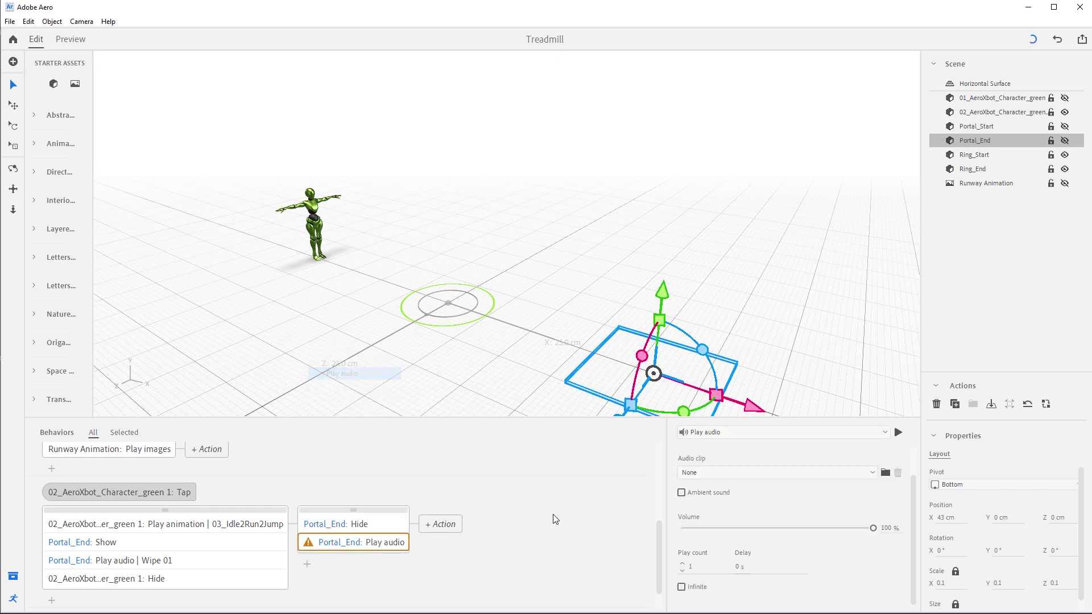
left_click(785, 473)
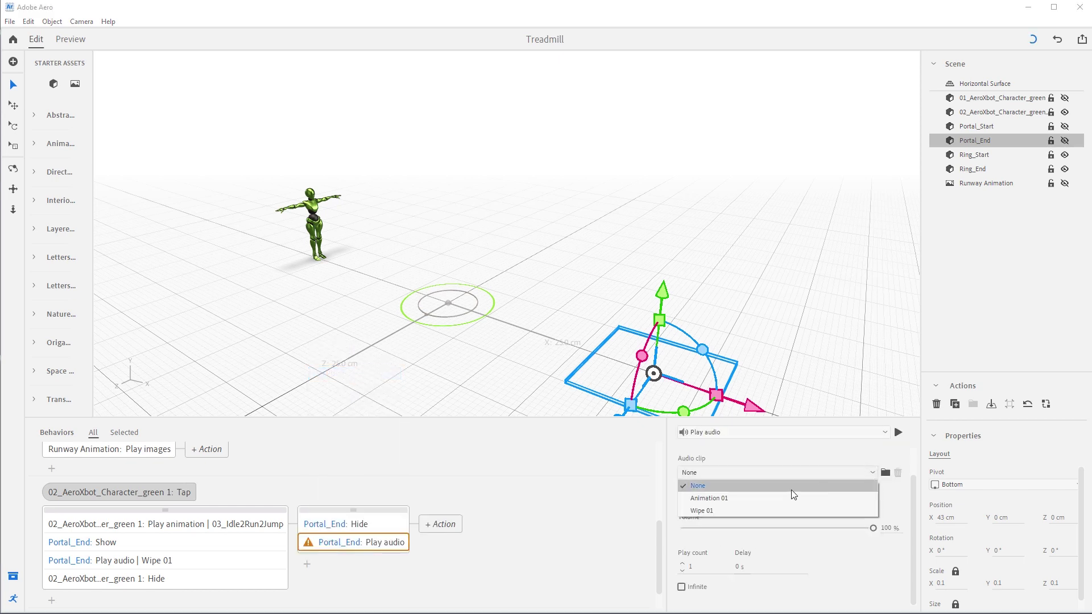
left_click(719, 510)
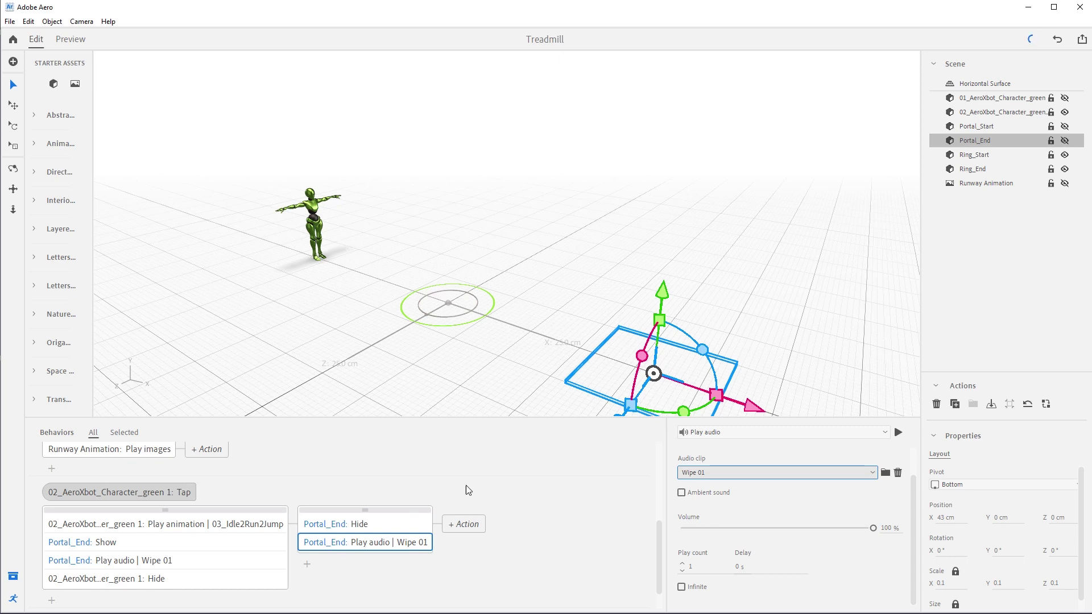
Add a Move to action for 02_AeroXbot_Character_green 1 to the second group and create a new pin as its location.
left_click(985, 114)
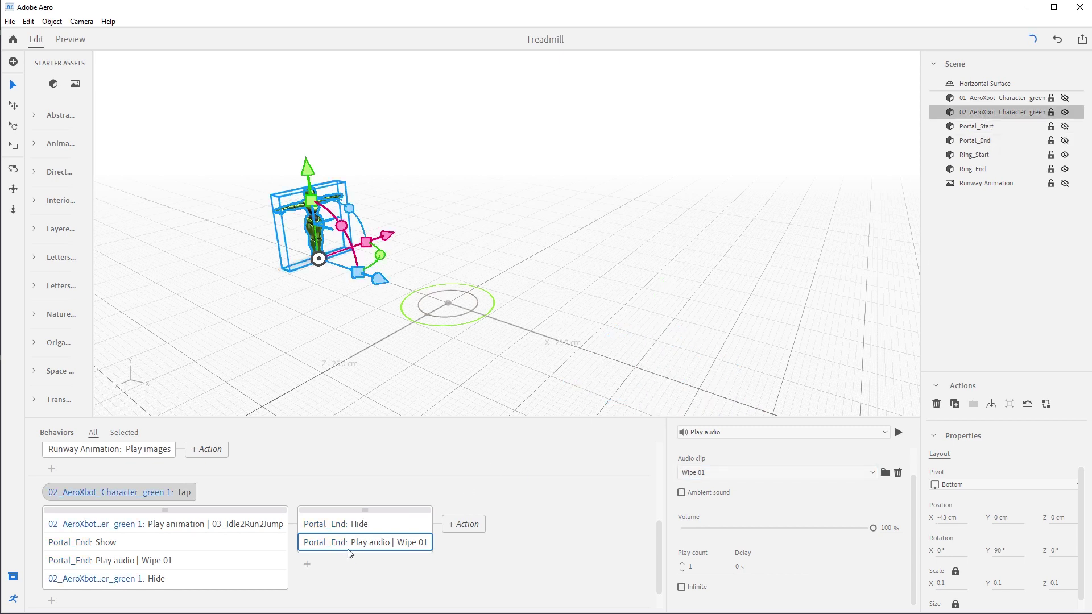
left_click(307, 565)
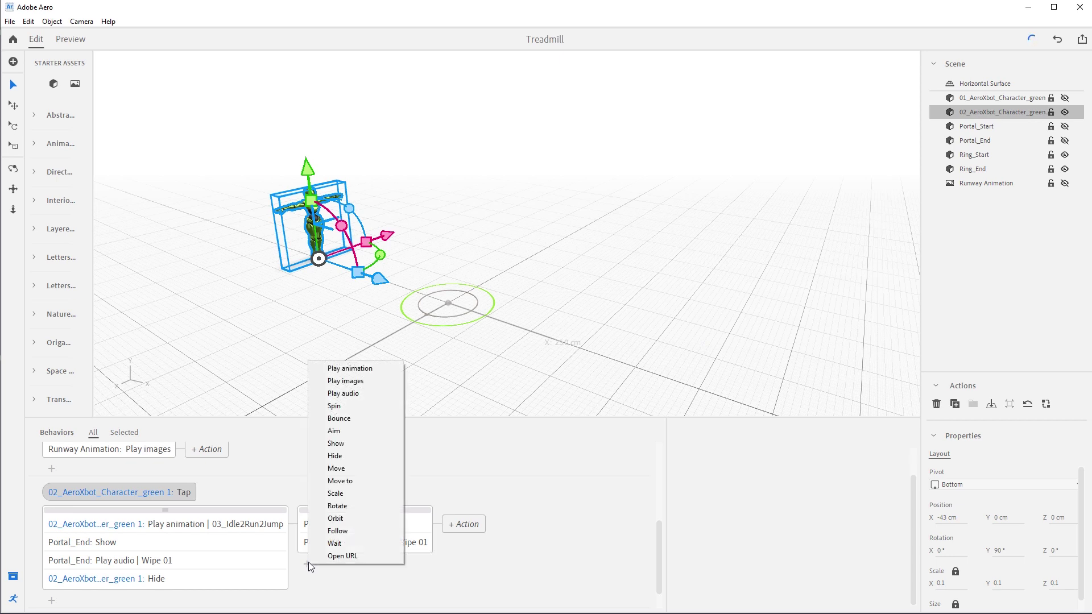
left_click(349, 482)
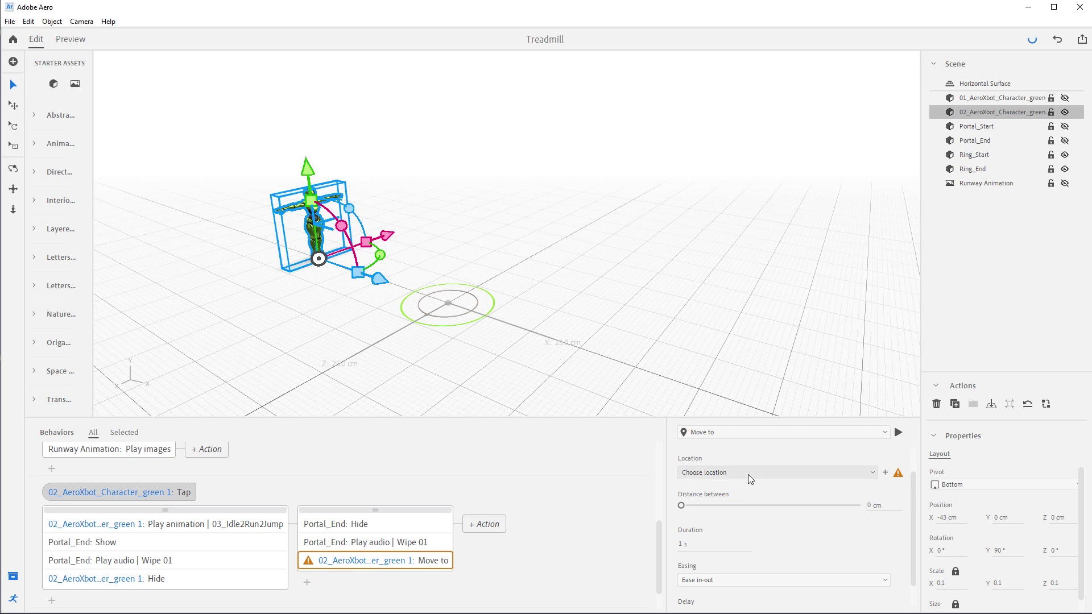
left_click(810, 472)
left_click(841, 453)
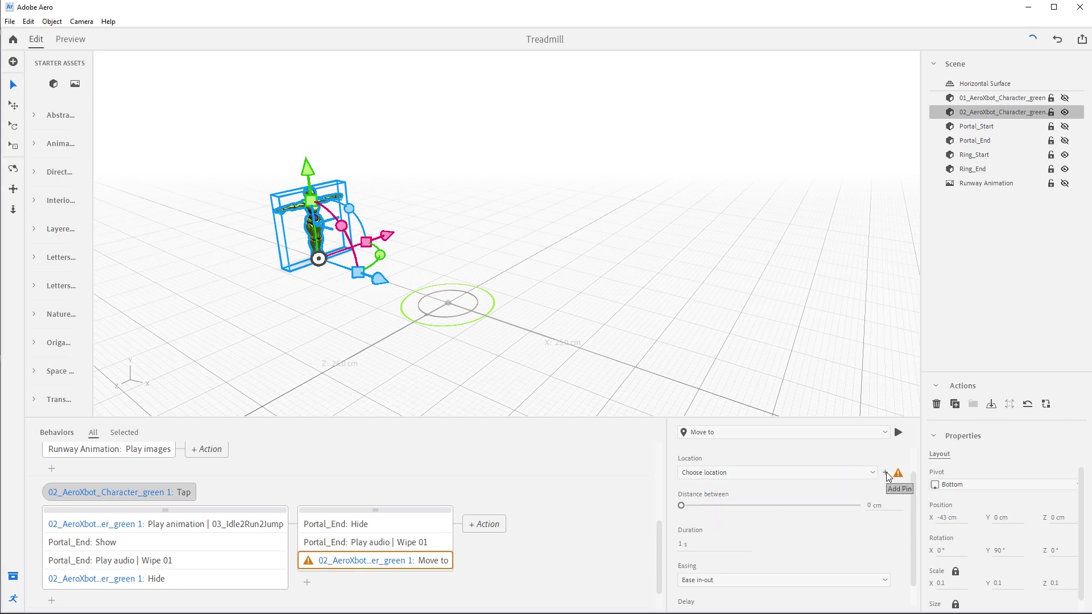
left_click(887, 473)
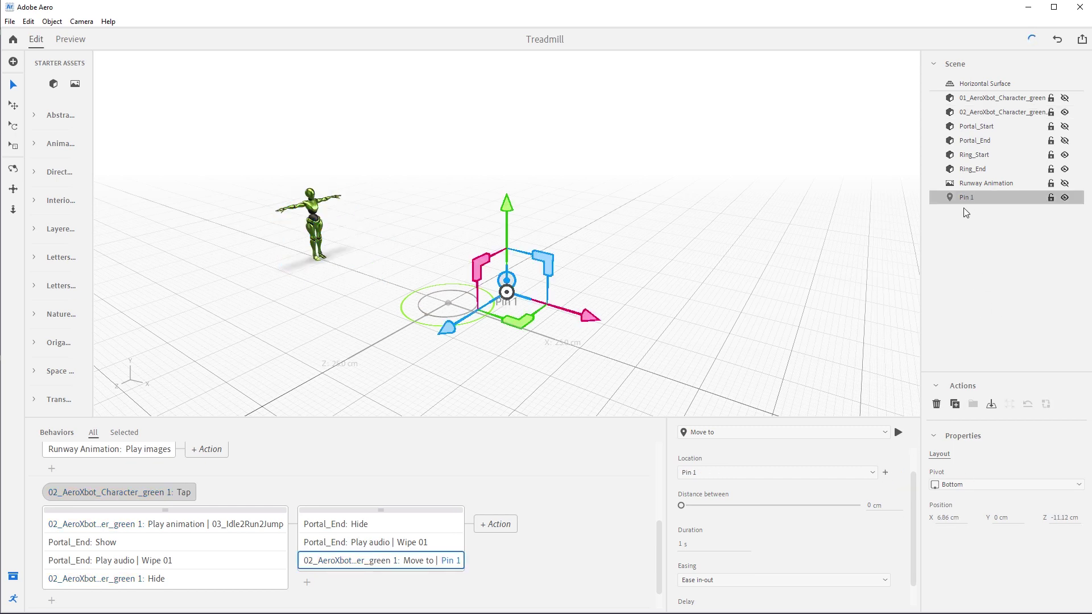
Position the new pin at X -43 cm, Y 10 cm and Z 0 cm.
left_click(958, 518)
type("-43")
key("Return")
left_click(1008, 518)
type("10")
key("Return")
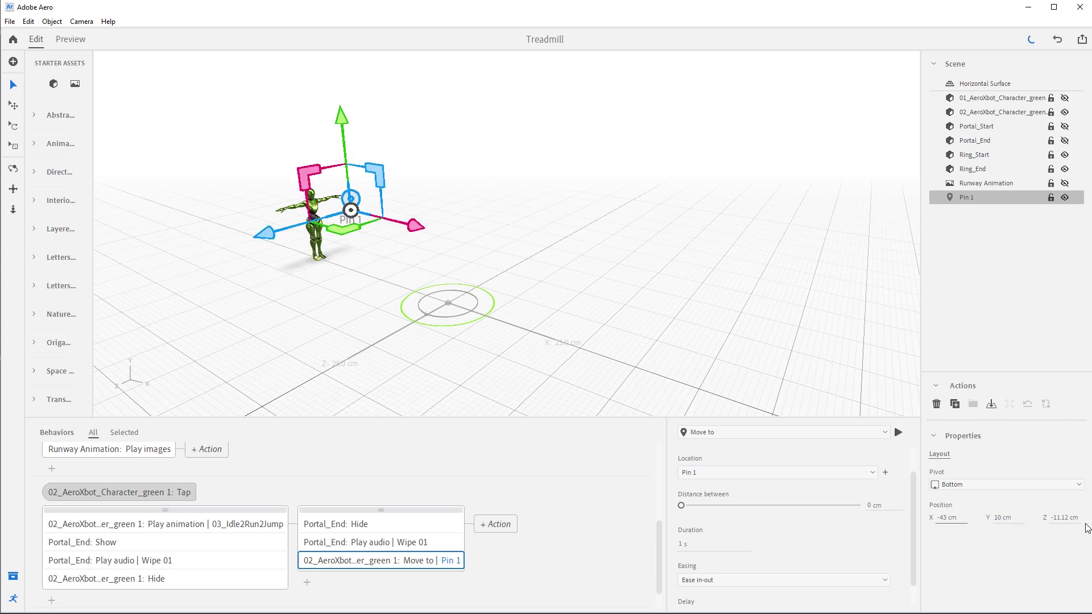
left_click(1064, 519)
type("0")
key("Return")
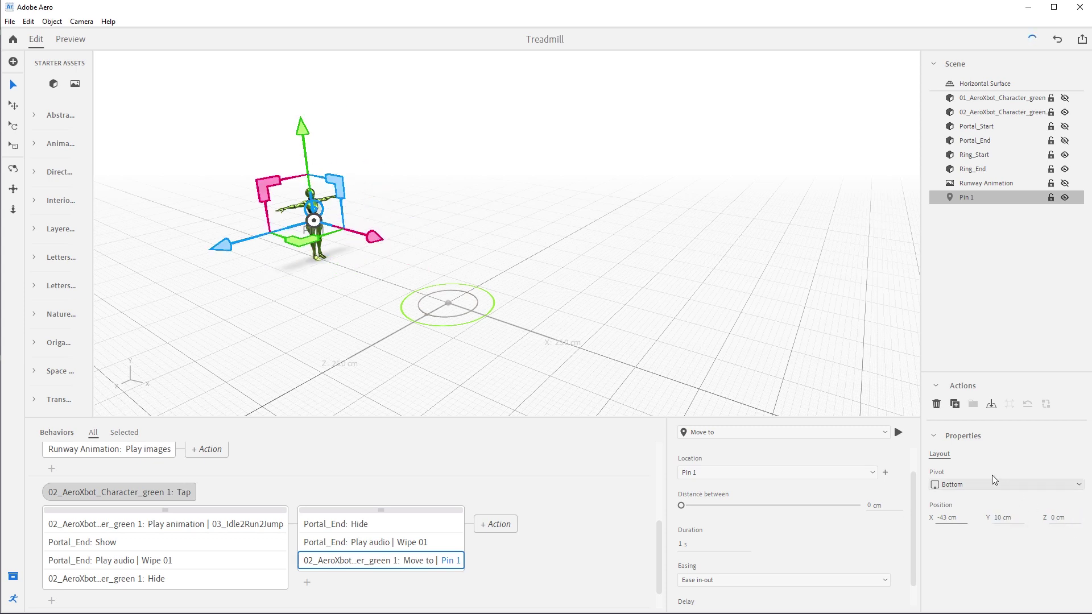
Set the duration of the character's Move to action to 0 s.
left_click(698, 543)
type("0")
key("Return")
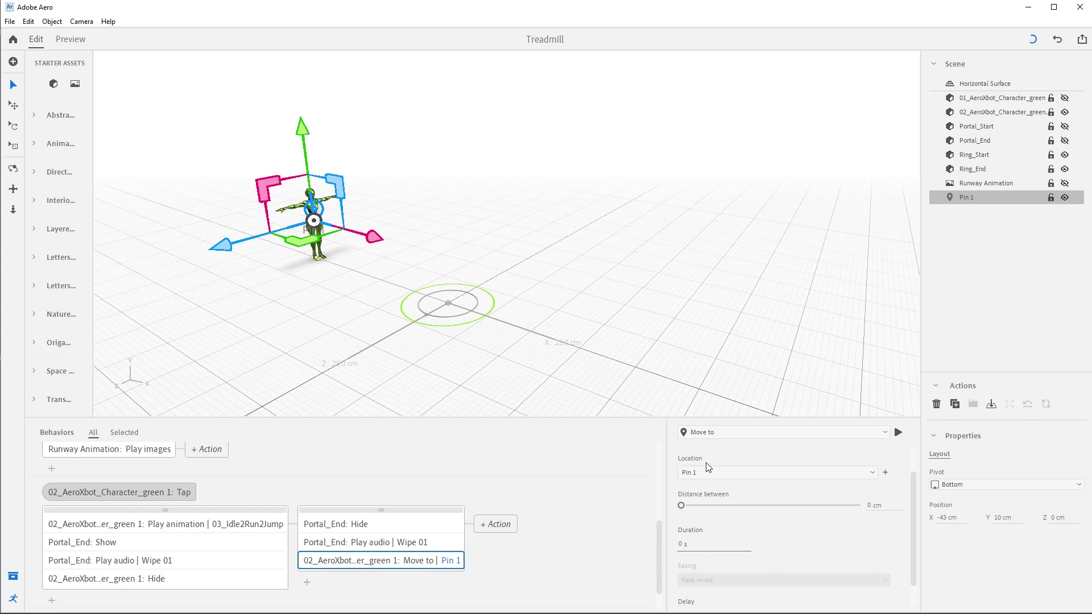
Add a Show action for Portal_Start to the second group and set its duration to 0.5 s.
left_click_drag(657, 550, 659, 564)
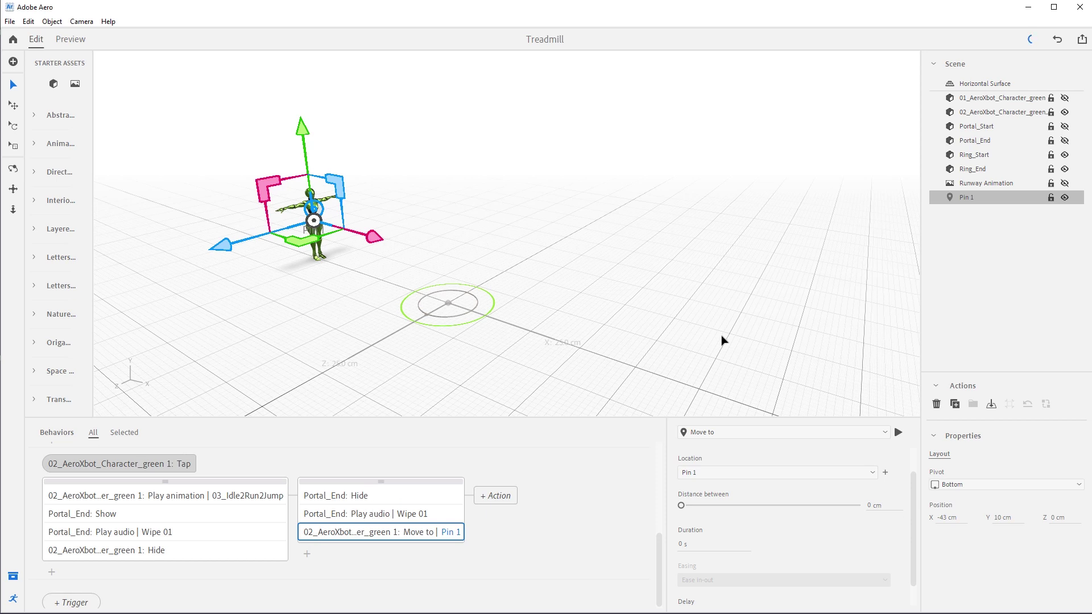
left_click(976, 129)
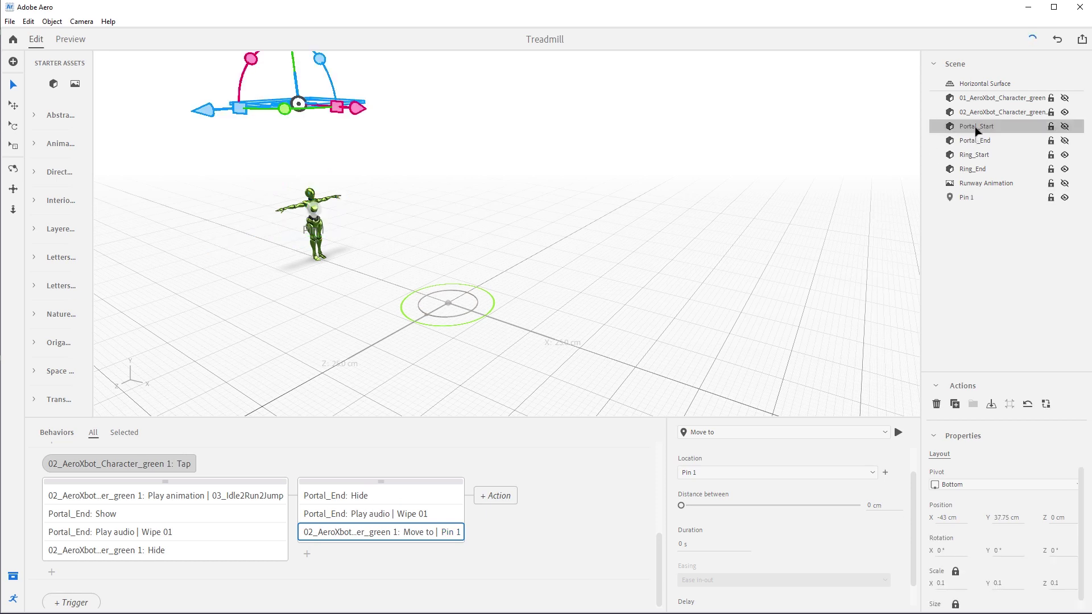
left_click(307, 553)
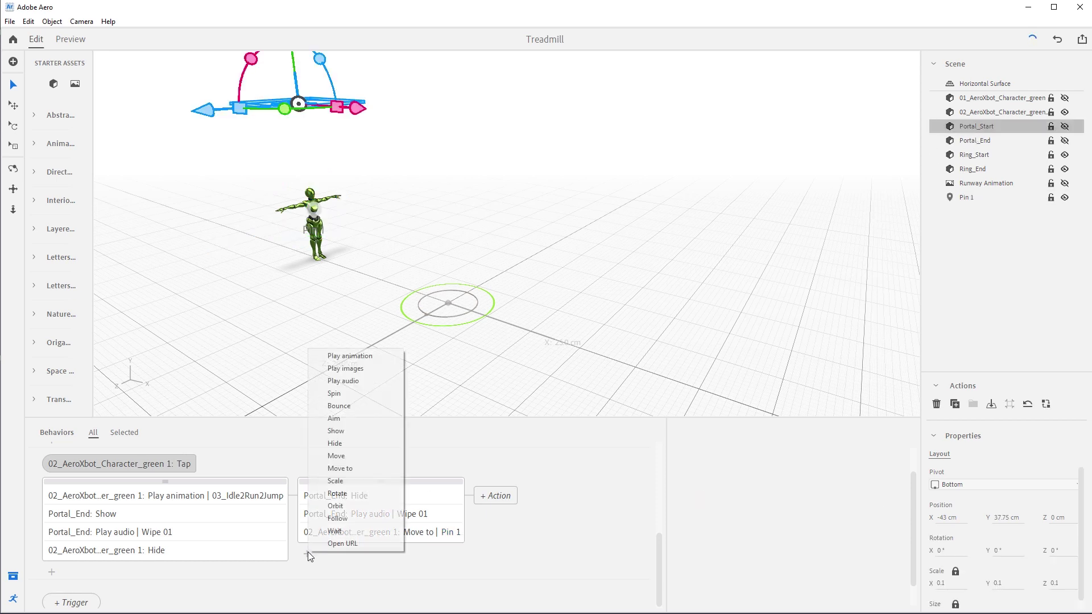
left_click(345, 432)
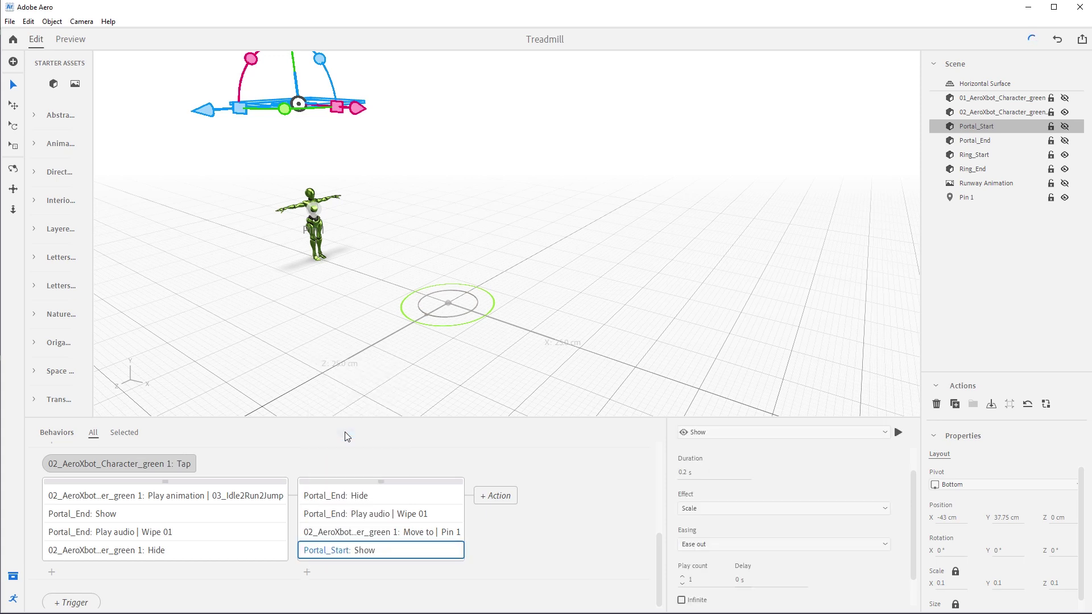
left_click(691, 473)
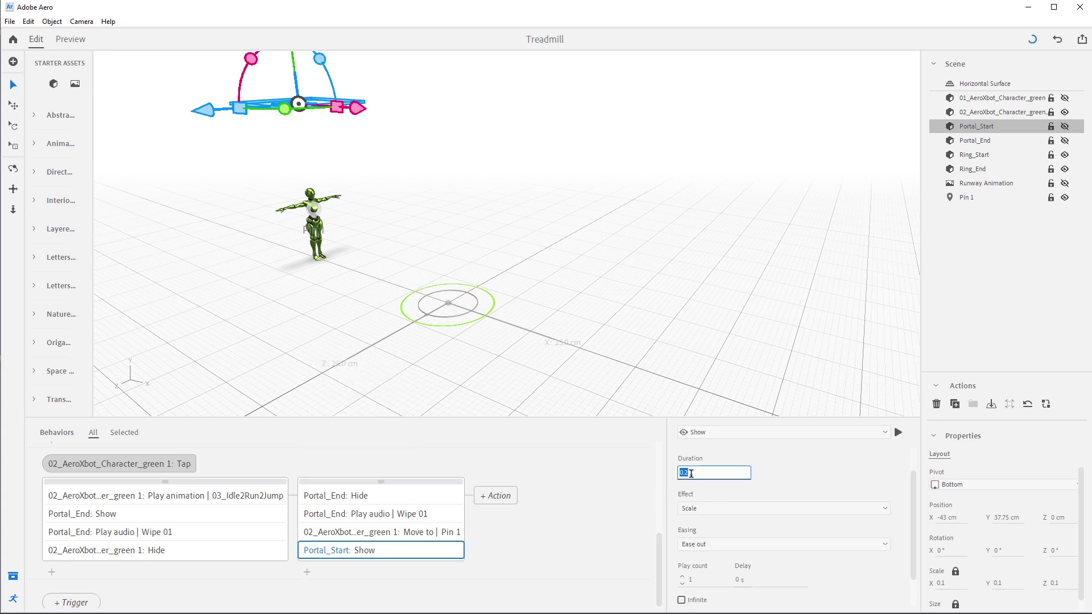
key("Return")
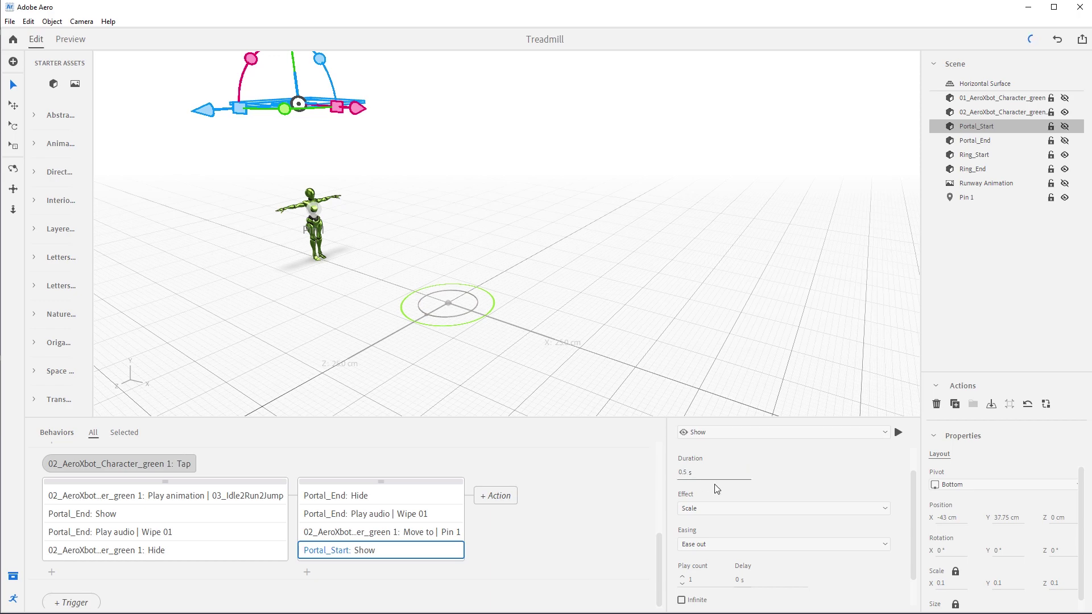
Set the delay of the Portal_Start Show action to 0.5 s.
left_click_drag(913, 527, 911, 557)
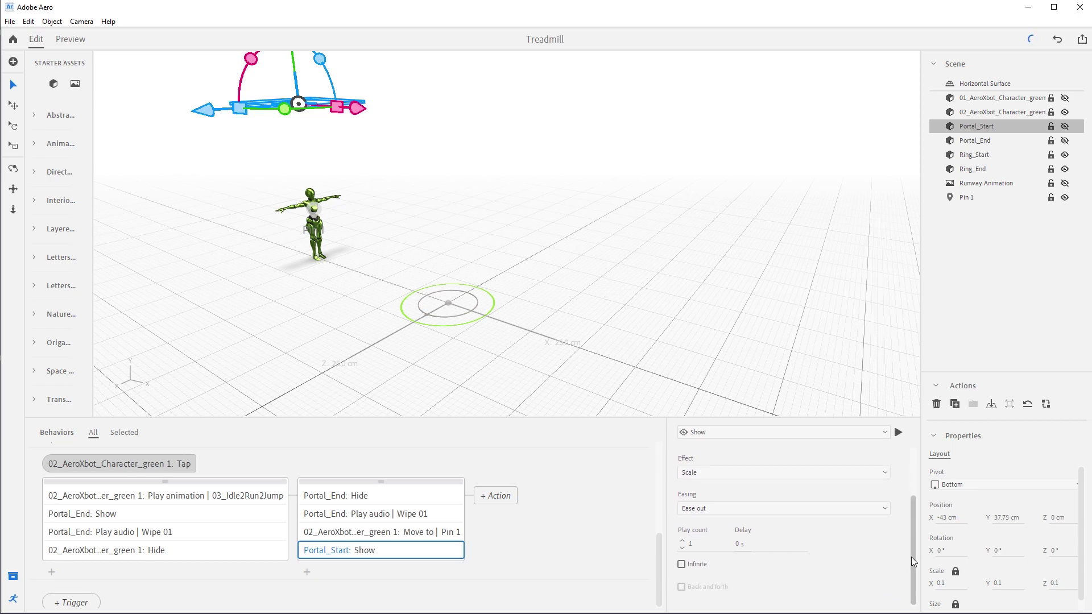
left_click(743, 545)
type(".5")
key("Return")
Add a Play audio action for Portal_Start to the second group with the Wipe 01 clip and a 0.5 s delay.
left_click(307, 572)
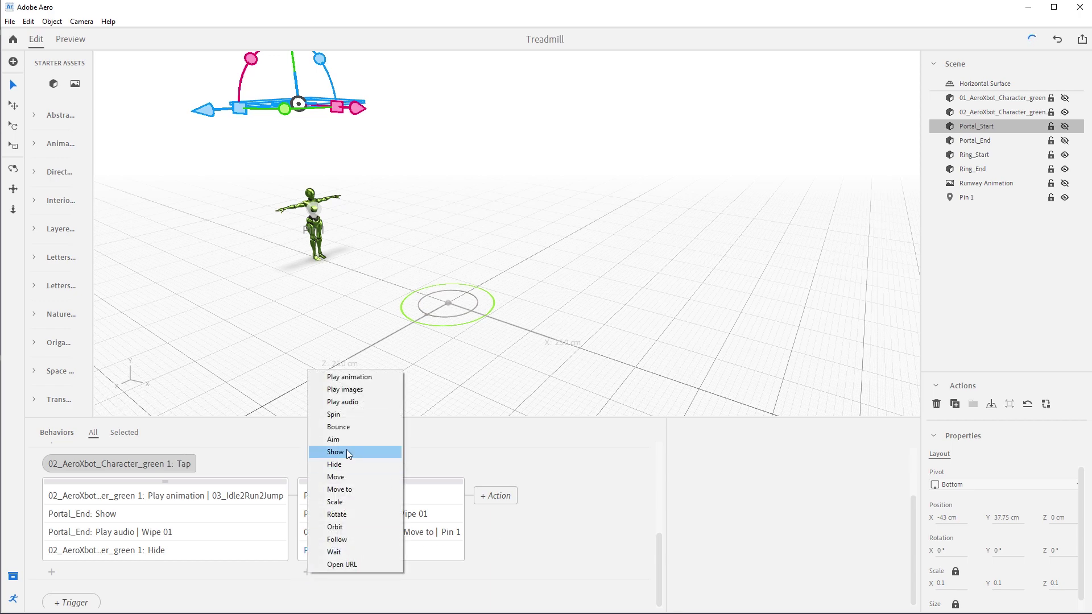
left_click(351, 405)
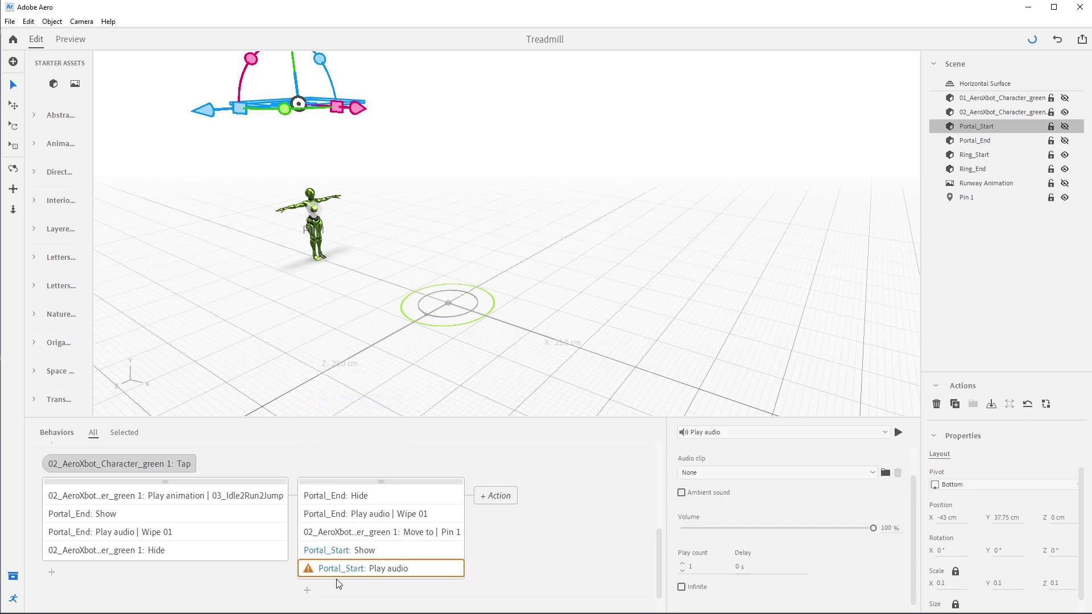
scroll(916, 494, "up", 1)
left_click(873, 507)
left_click(717, 542)
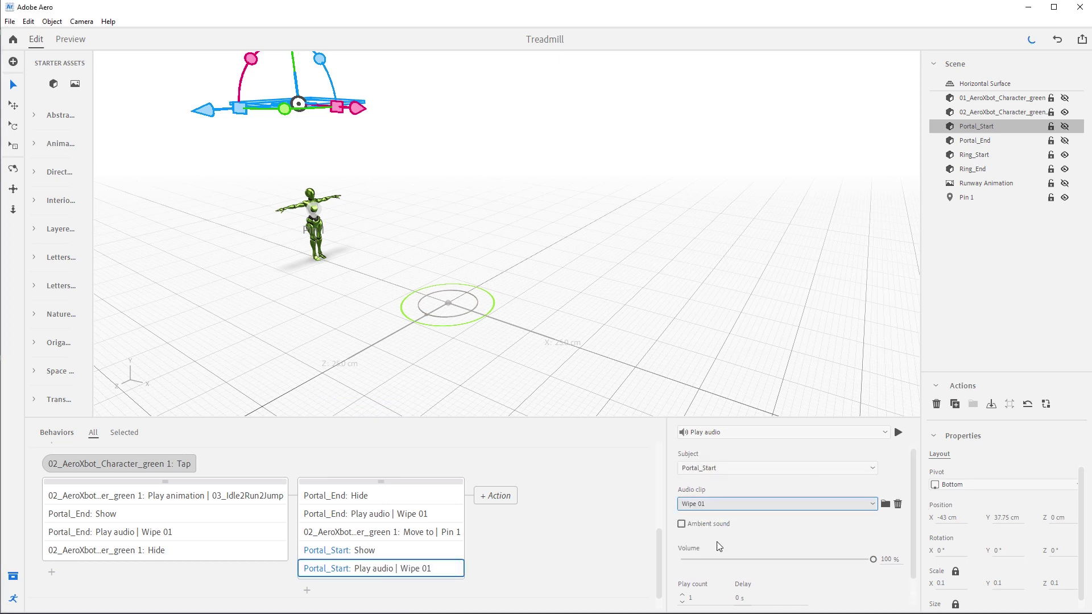
scroll(909, 530, "down", 1)
left_click(740, 565)
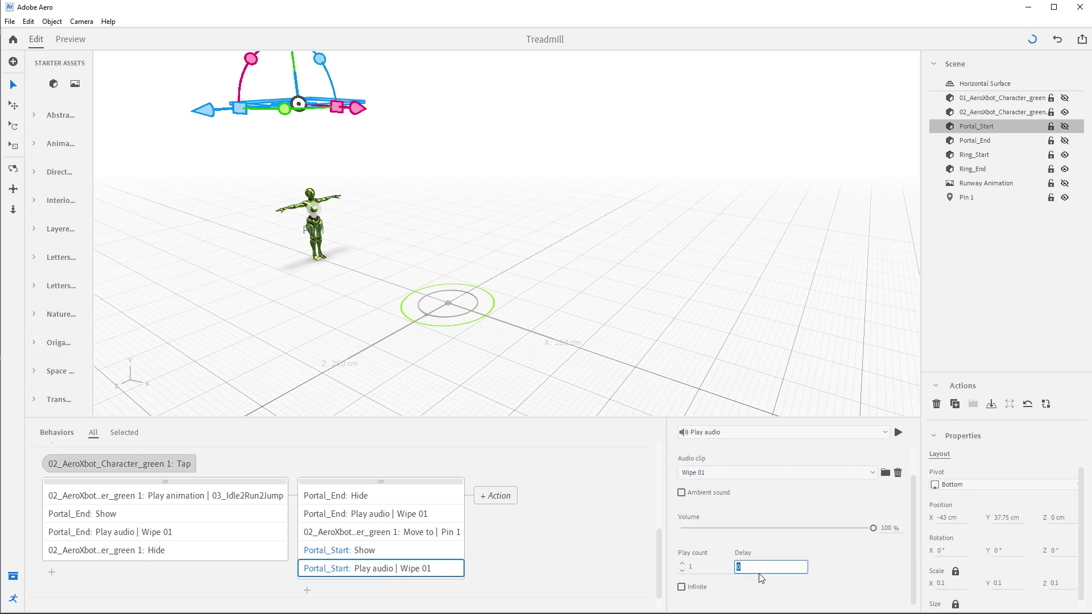
type(".5")
key("Return")
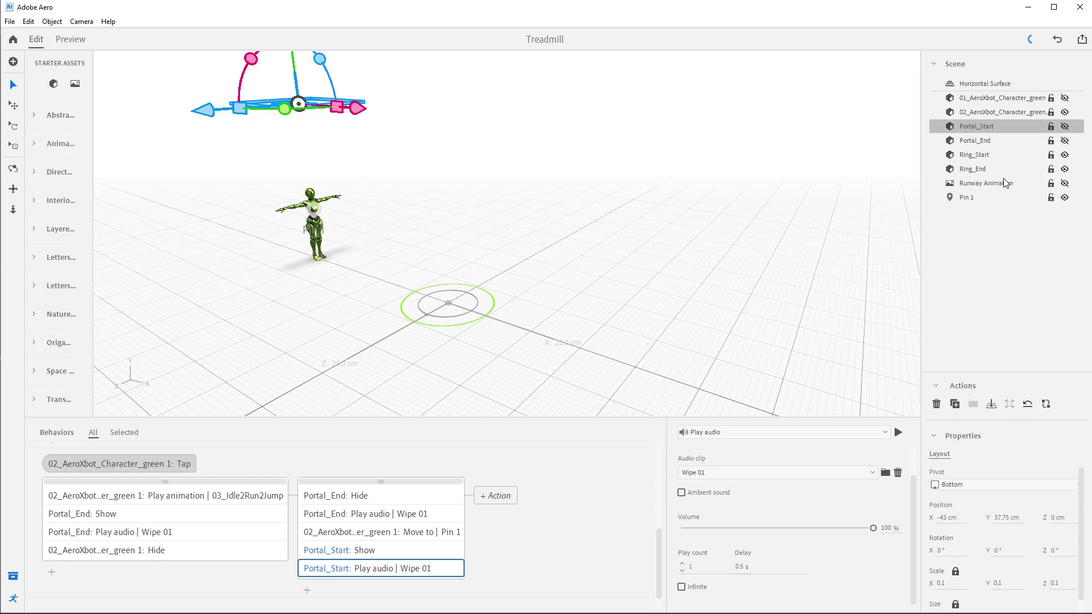
Make 02_AeroXbot_Character_green 1 initially hidden in the scene, preview the behaviors and return to editing.
left_click(1065, 112)
left_click(767, 164)
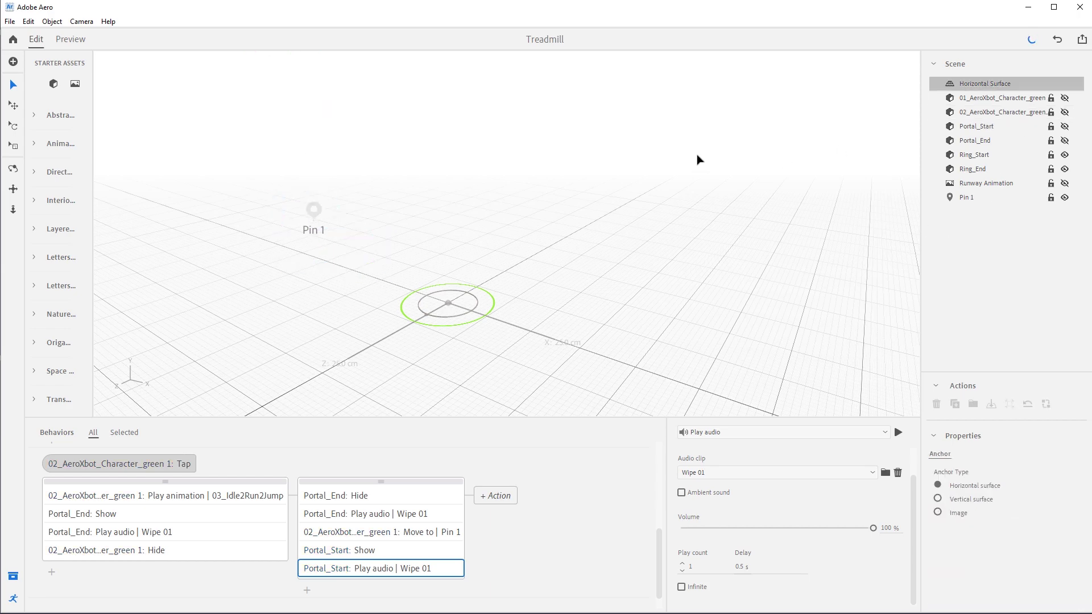
left_click(67, 40)
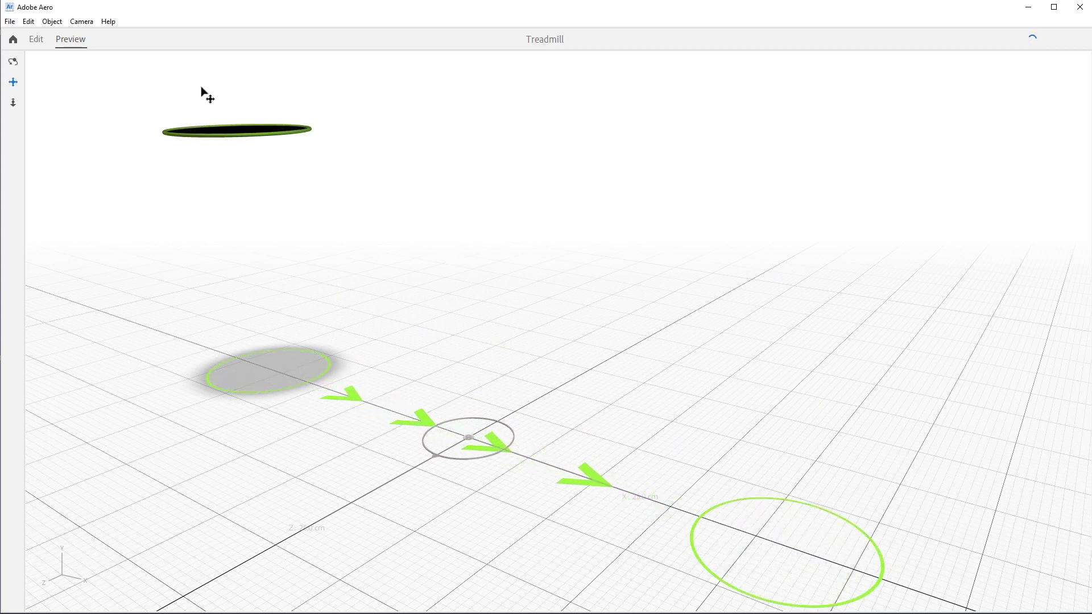
left_click(35, 39)
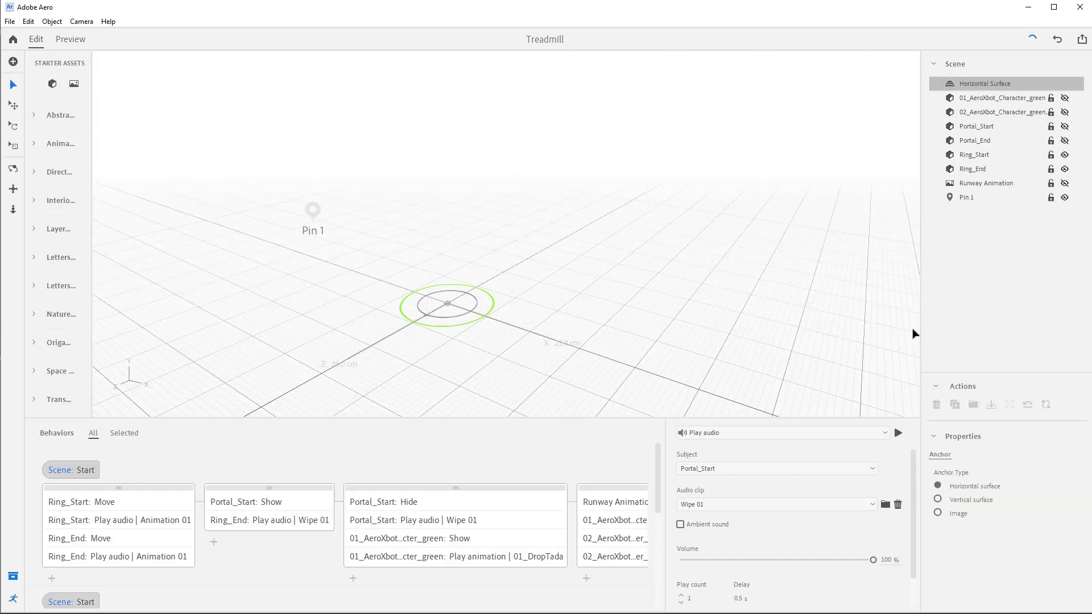
Set the delay of Portal_End's Play audio action in the first group of the Tap behavior to 2 s.
left_click(1017, 117)
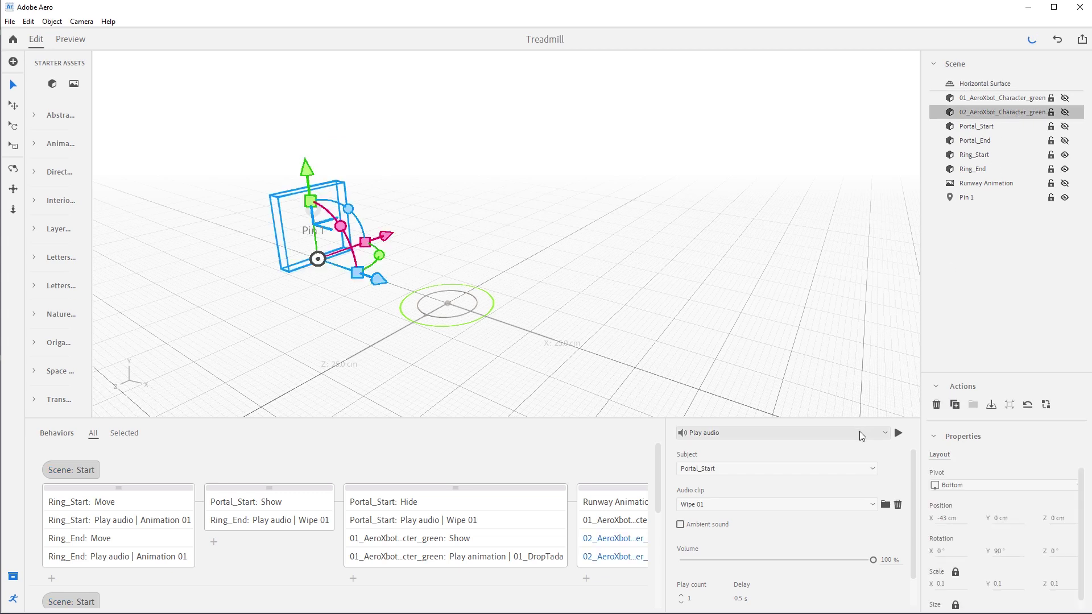
left_click_drag(912, 478, 911, 506)
left_click_drag(657, 494, 647, 609)
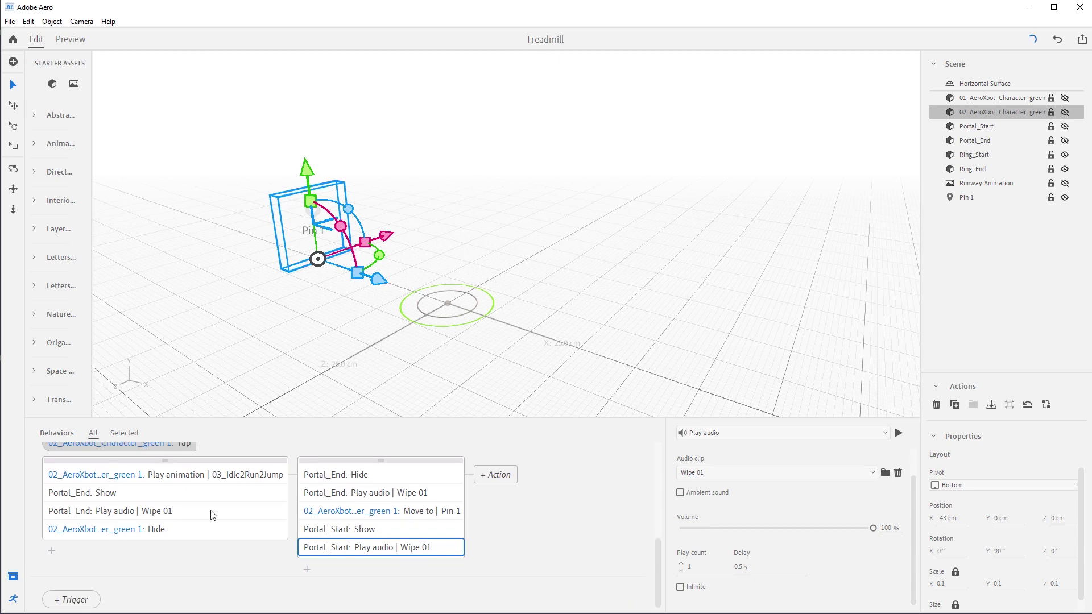
left_click(992, 141)
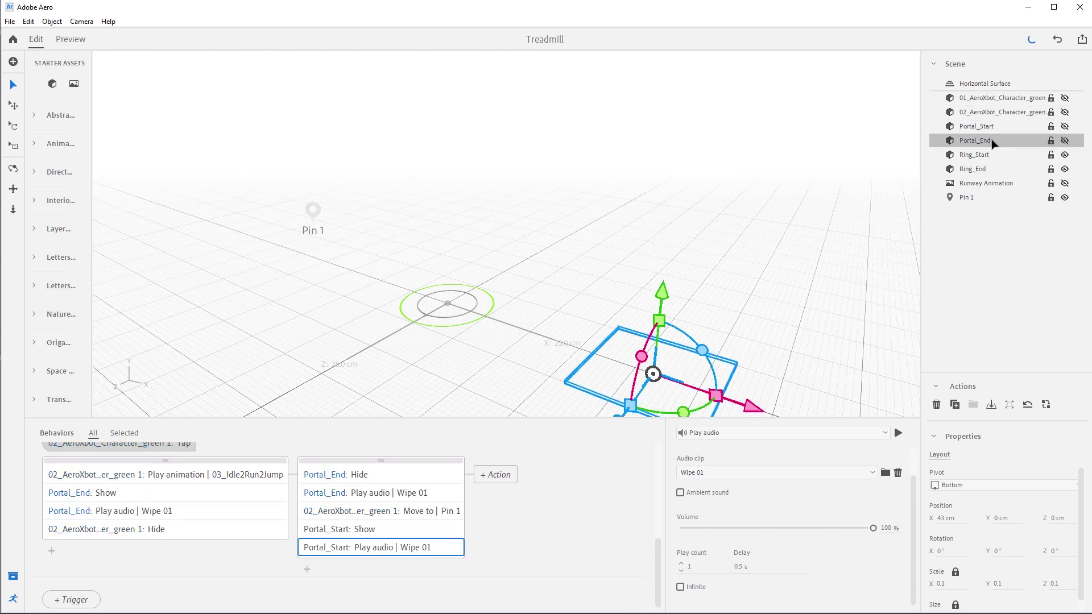
left_click(188, 494)
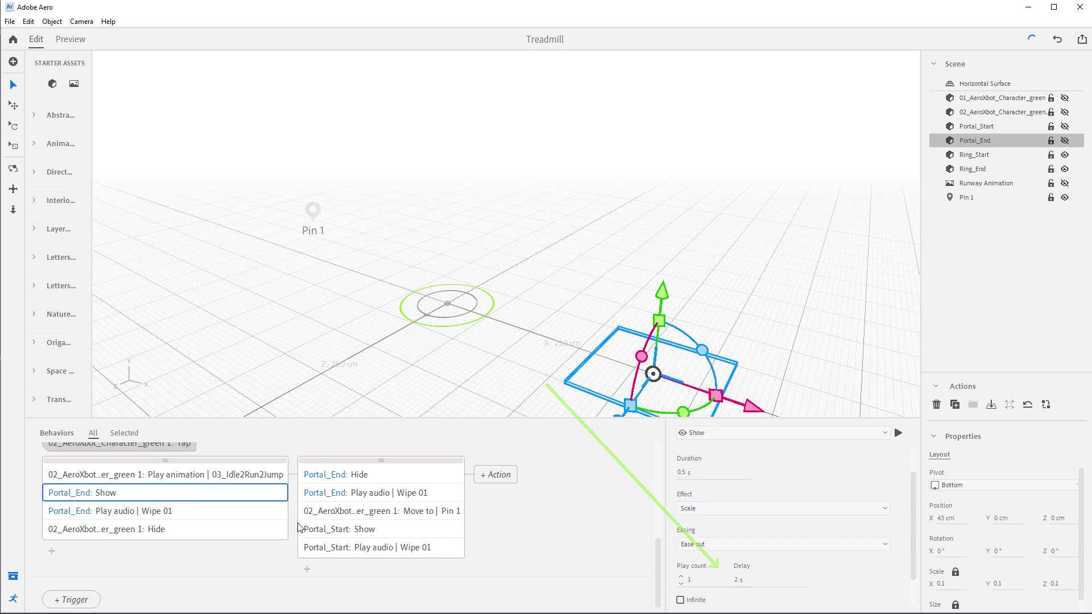
left_click(224, 515)
left_click(751, 566)
type("2")
key("Return")
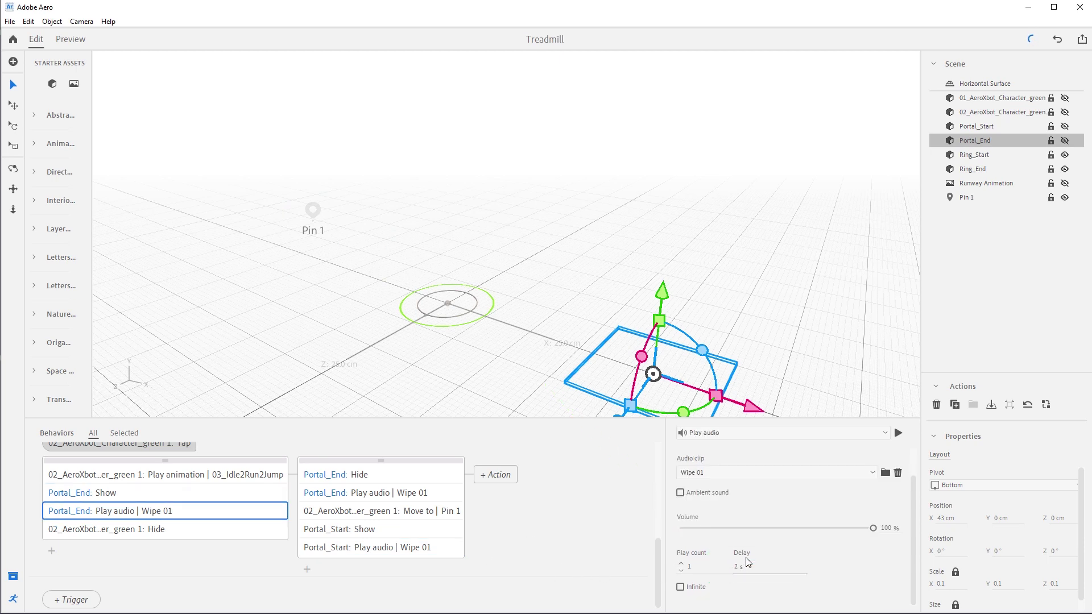
Preview the scene behaviors and return to editing.
left_click(708, 215)
left_click(70, 40)
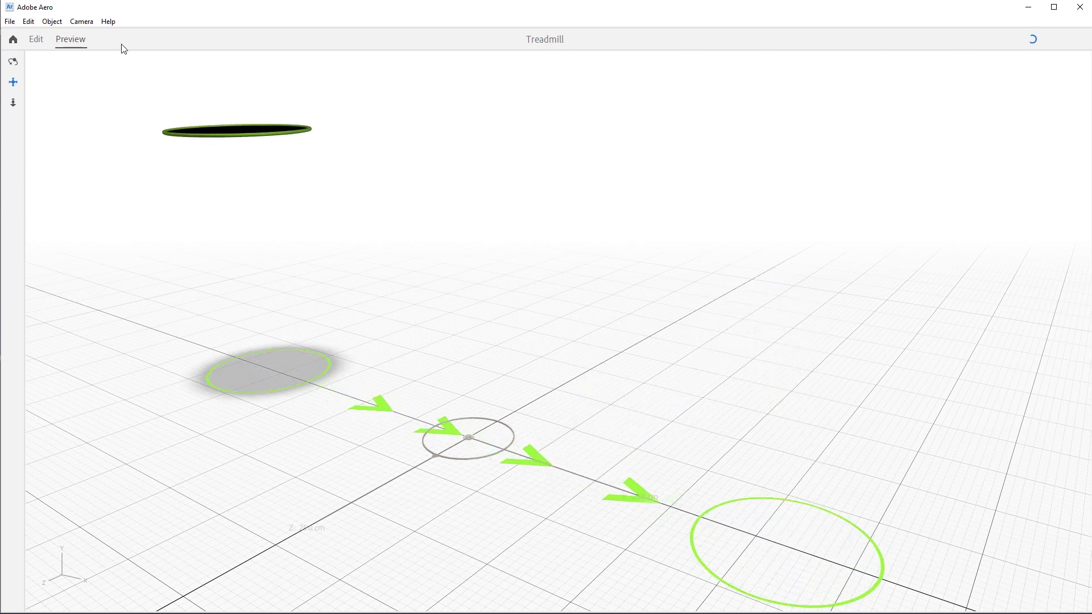
left_click(35, 43)
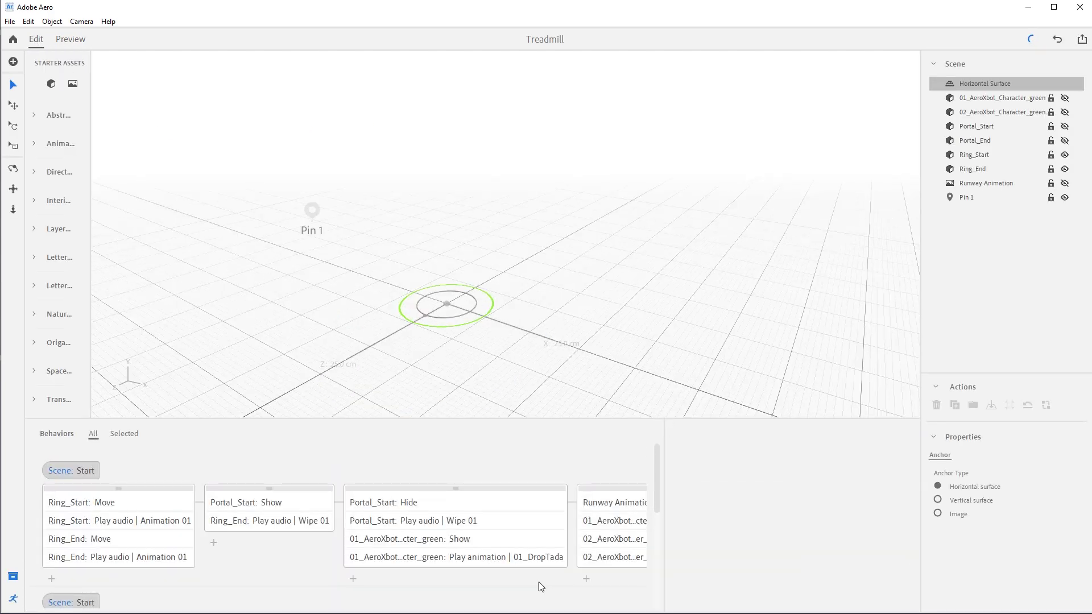
Add a Show action for 02_AeroXbot_Character_green 1 as a third group in the Tap behavior and set its duration to 0.05 s.
scroll(541, 586, "down", 10)
scroll(208, 506, "up", 1)
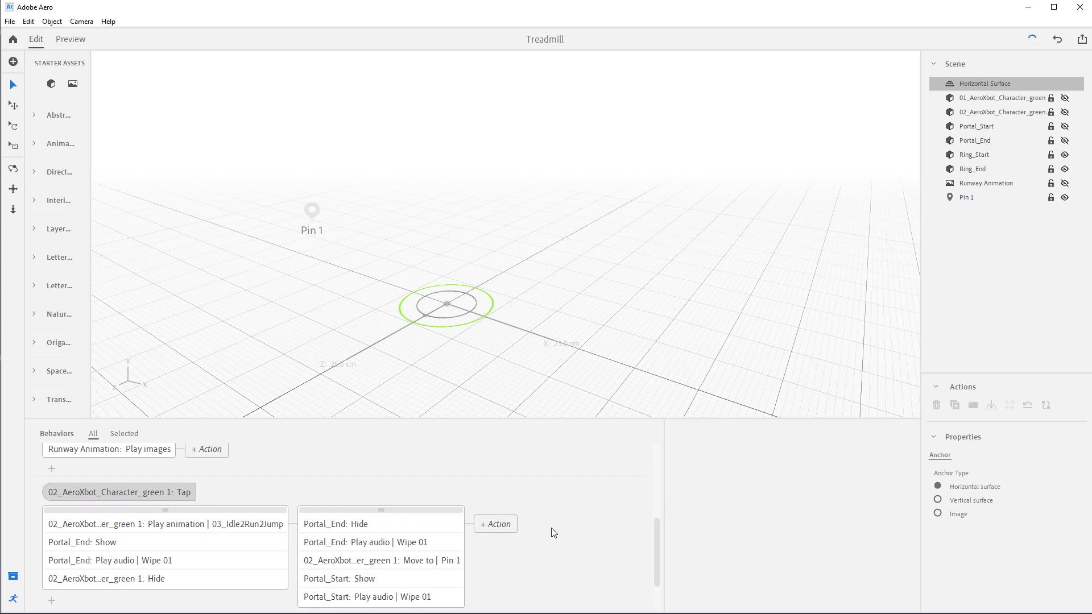
scroll(511, 522, "down", 1)
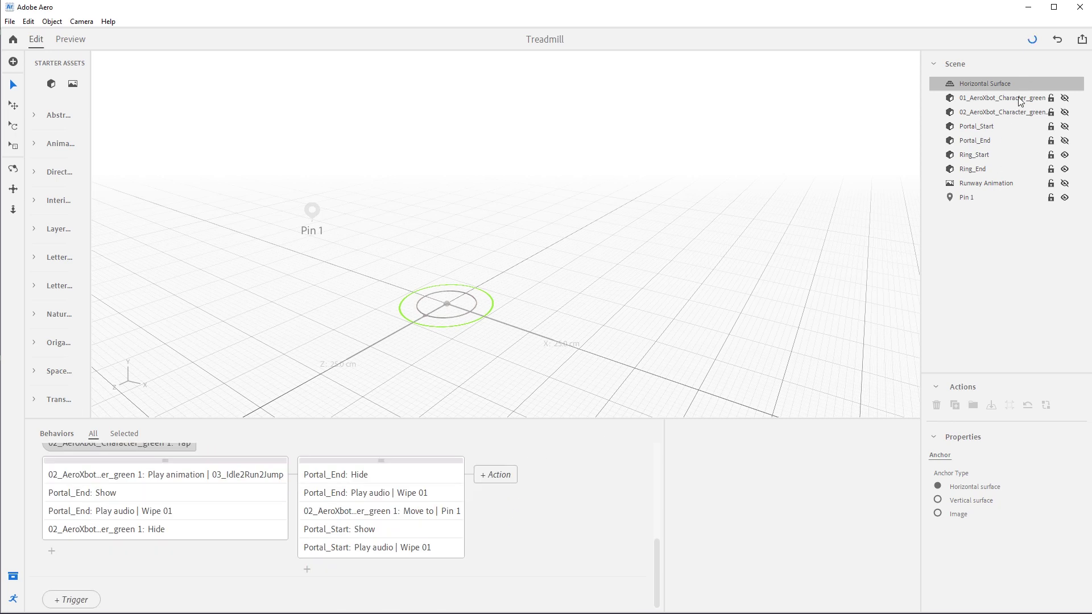
left_click(979, 113)
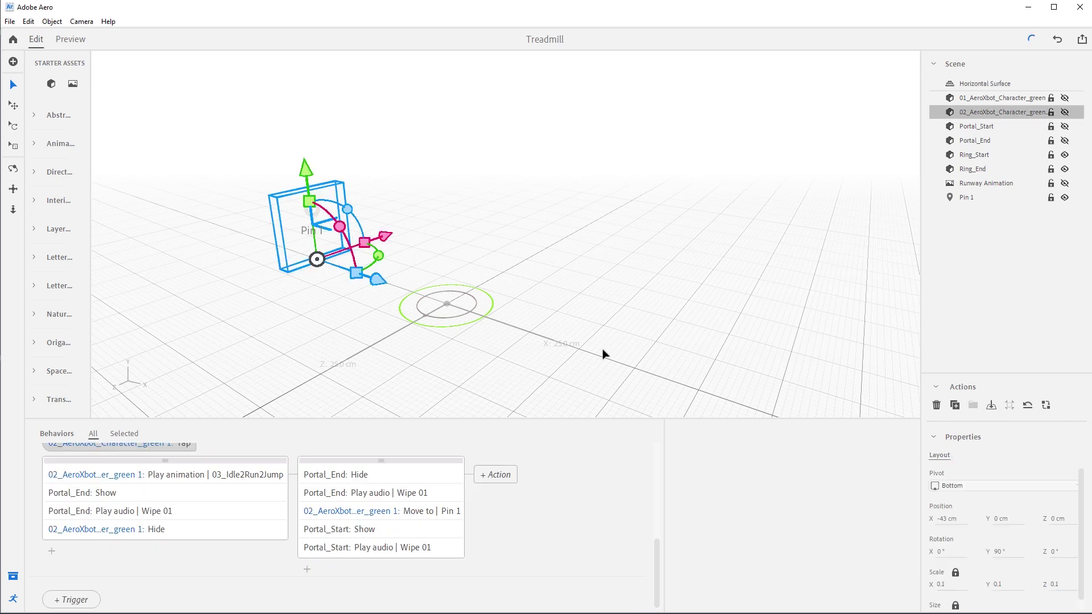
left_click(494, 477)
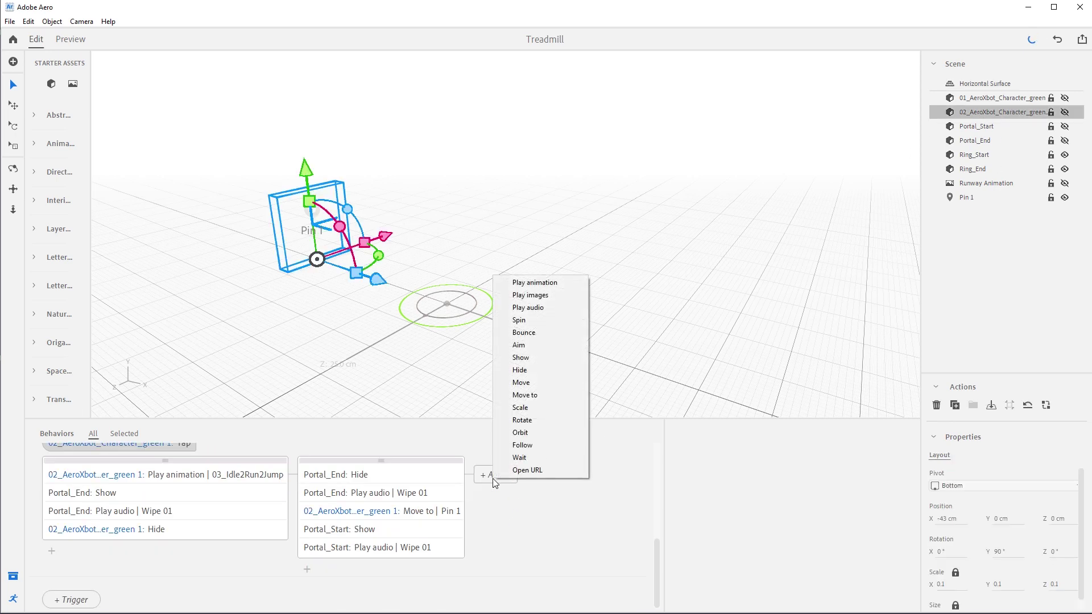
left_click(521, 358)
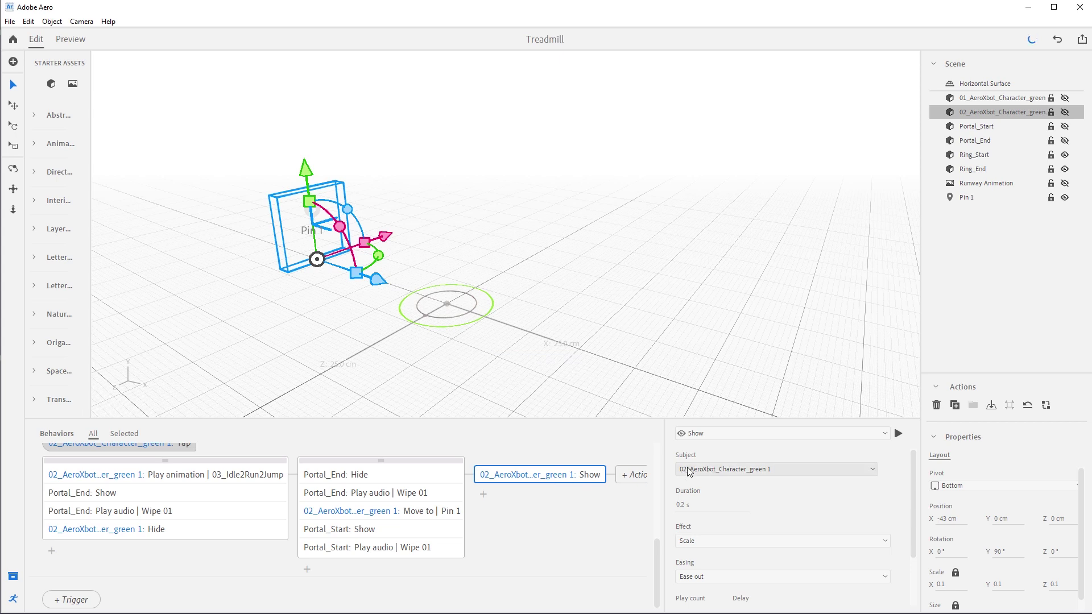
left_click(683, 506)
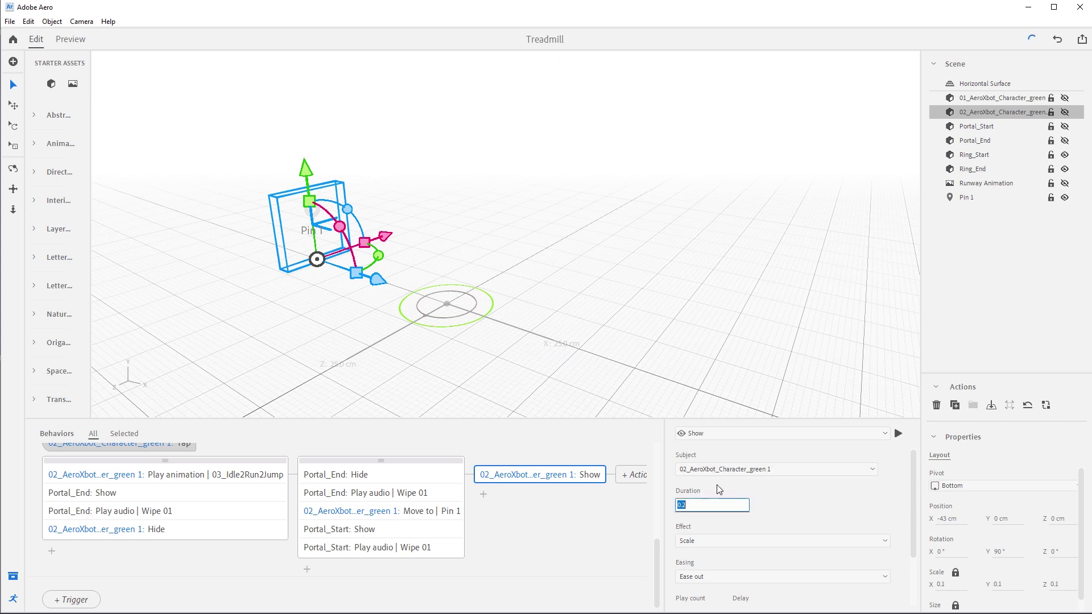
type("0.05")
key("Return")
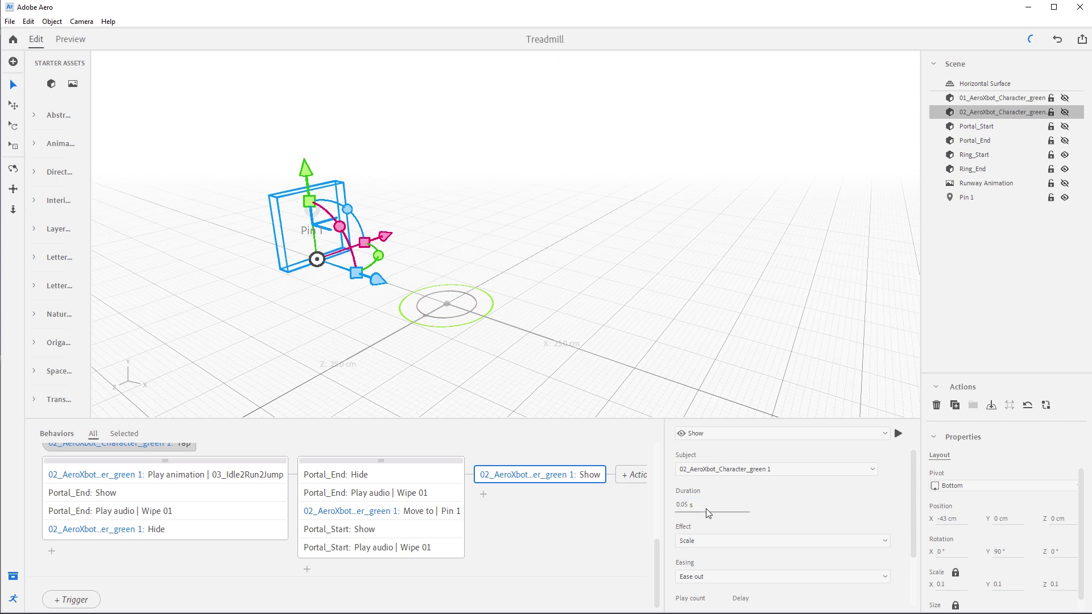
scroll(876, 526, "down", 2)
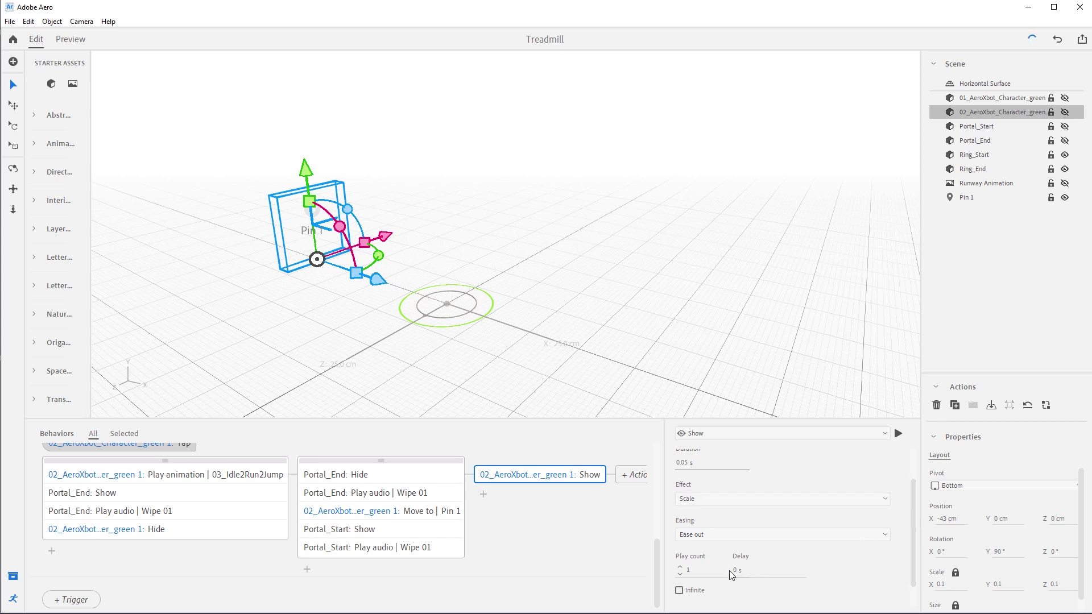
left_click(768, 571)
Add a Play animation action for the character to the third group with set AeroXbot_Anims_FBX_fbx, clip 04_Drop2Idle and Transition off.
left_click(483, 495)
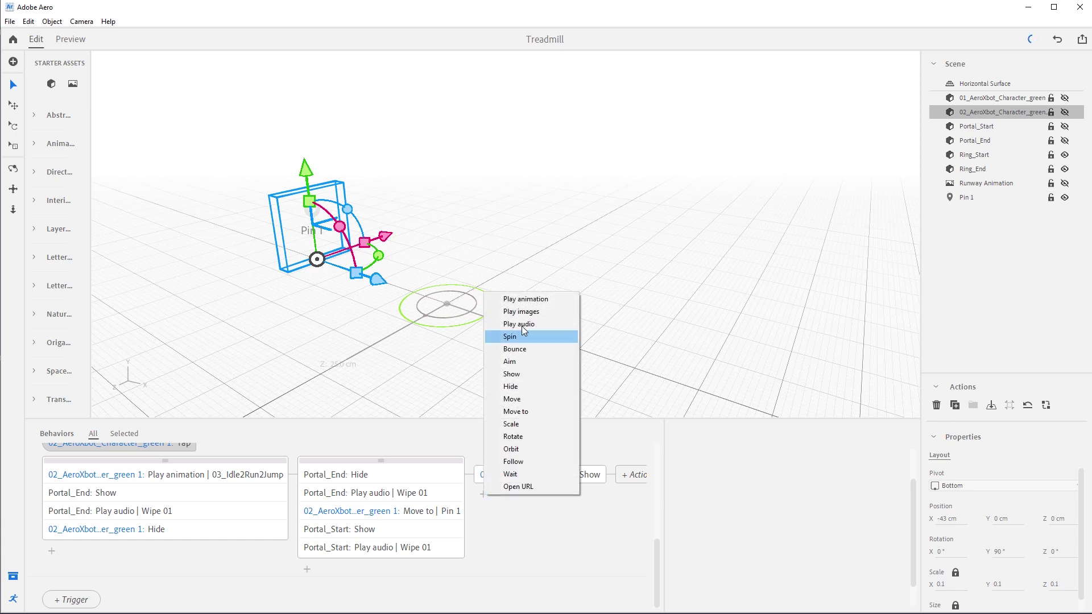
left_click(529, 300)
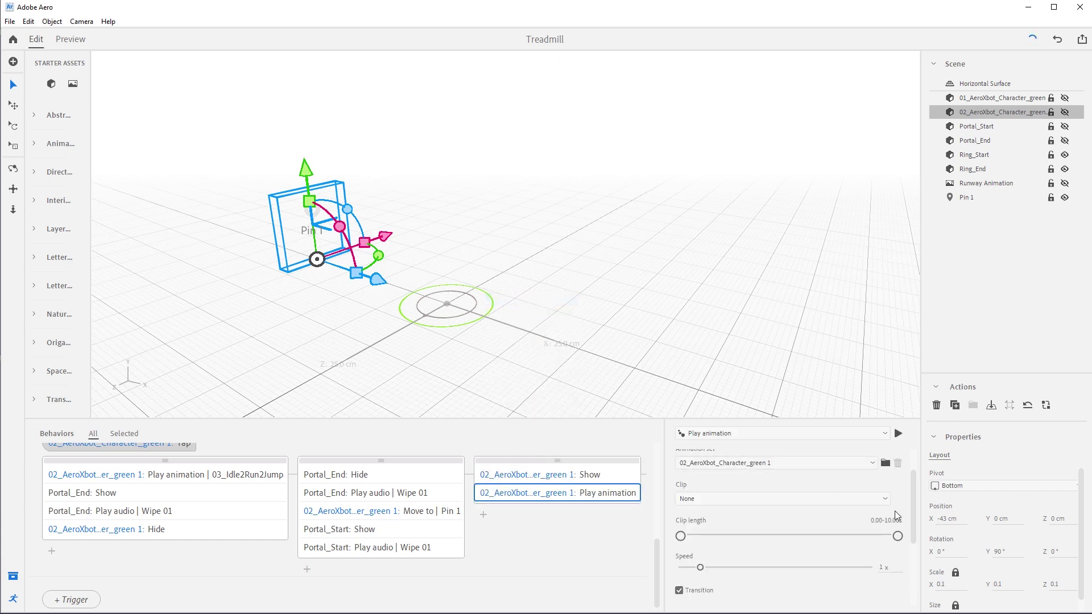
scroll(914, 526, "down", 3)
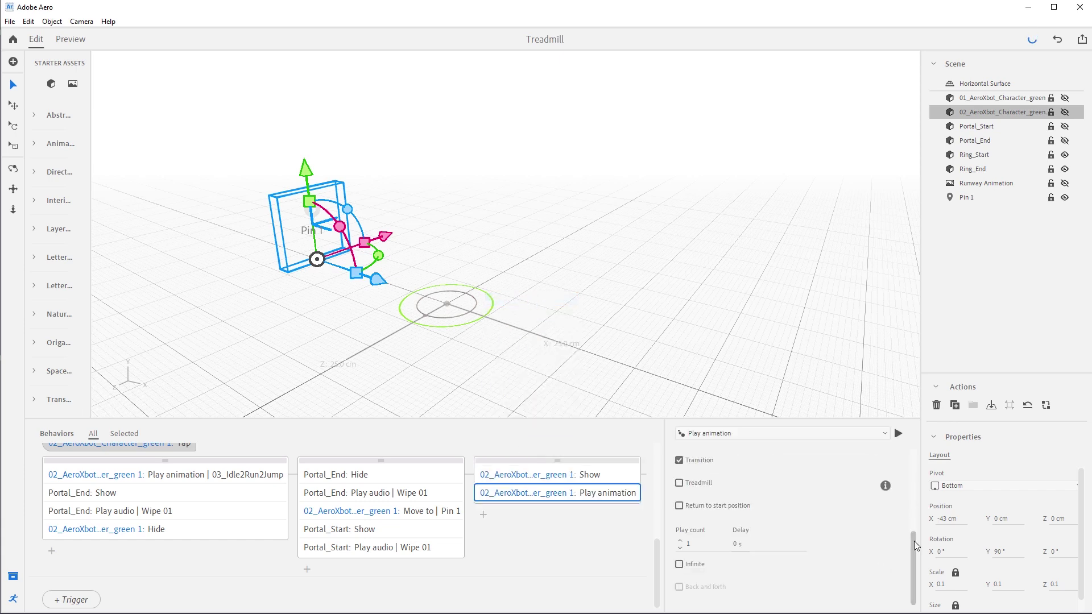
scroll(916, 546, "up", 3)
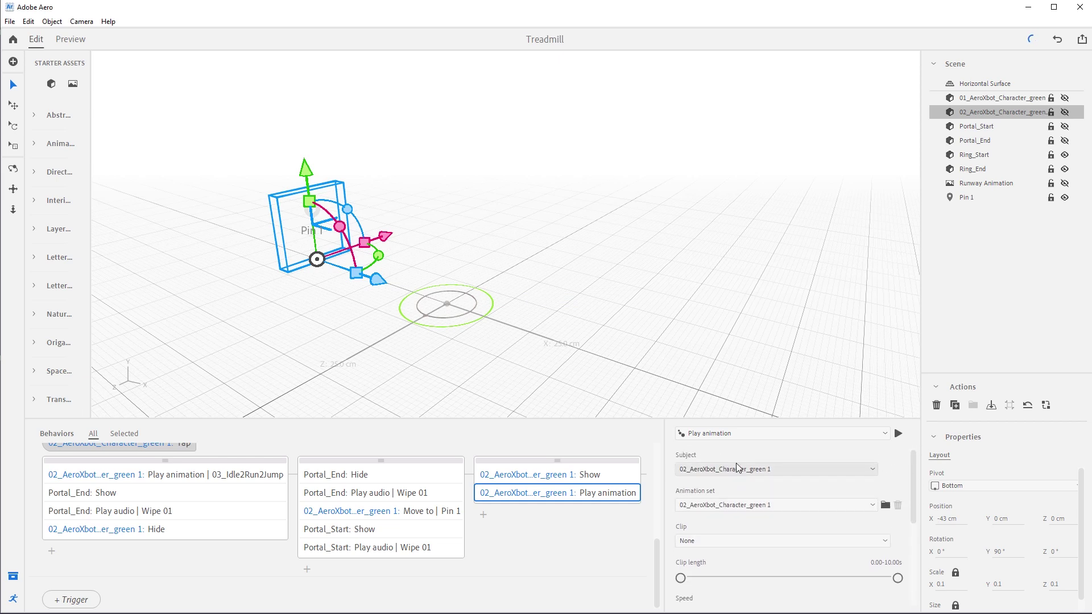
left_click(780, 505)
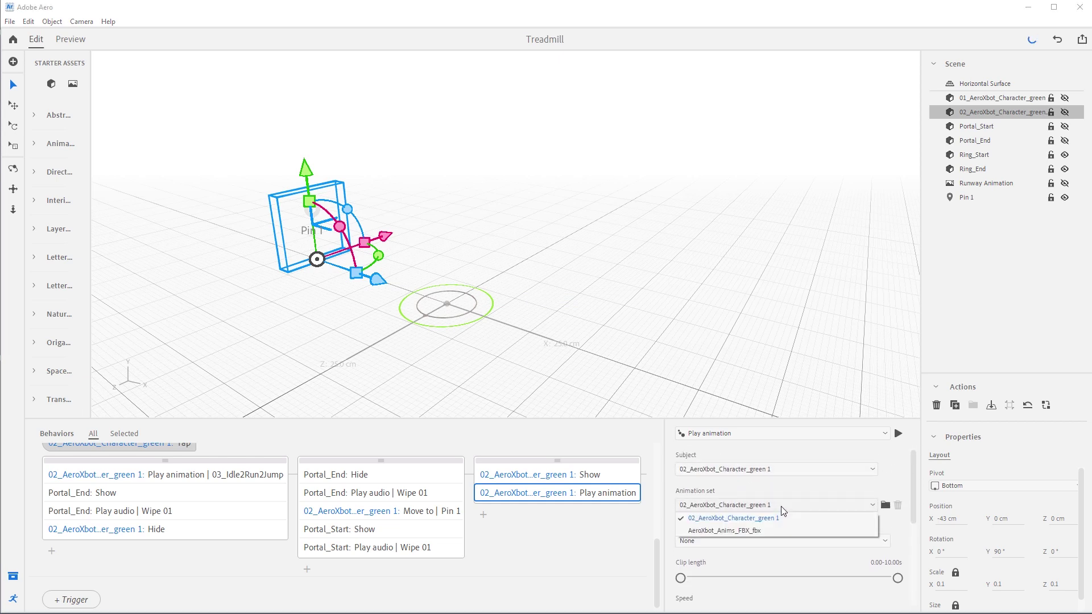
left_click(713, 531)
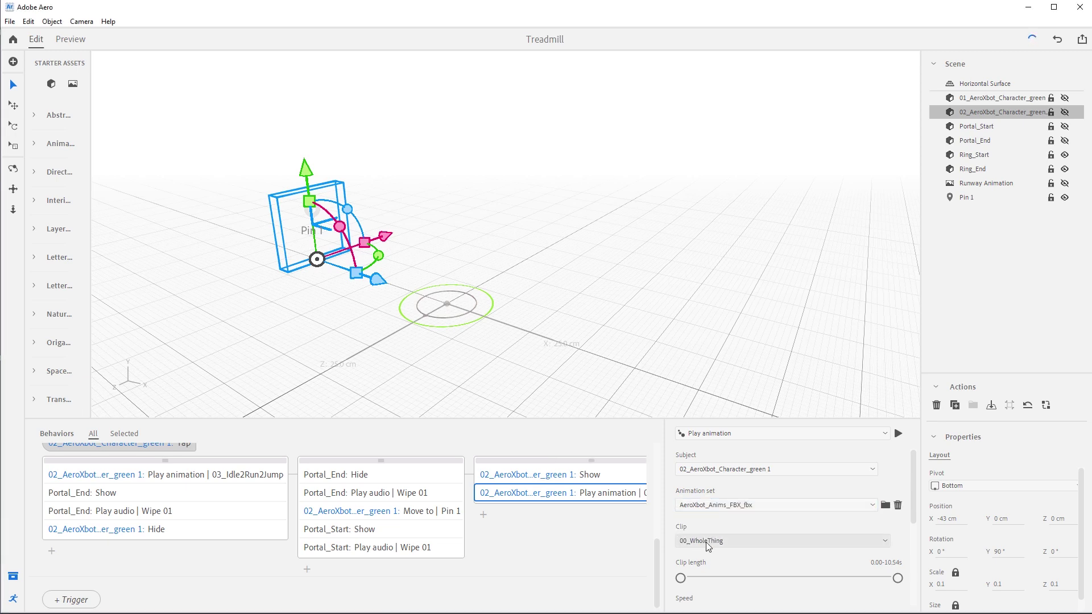
left_click(708, 540)
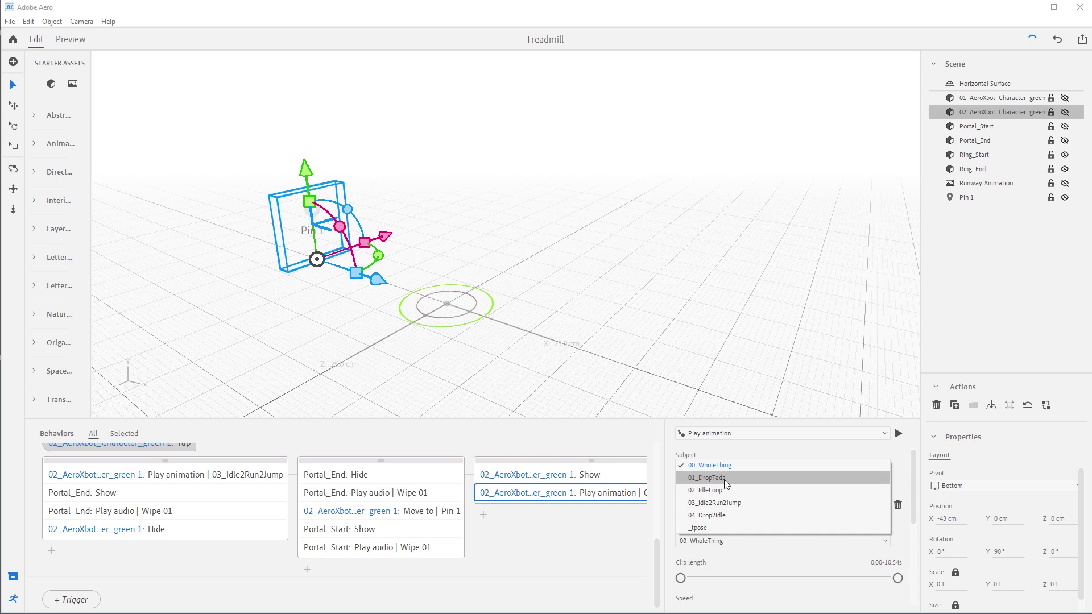
left_click(722, 514)
scroll(916, 518, "down", 4)
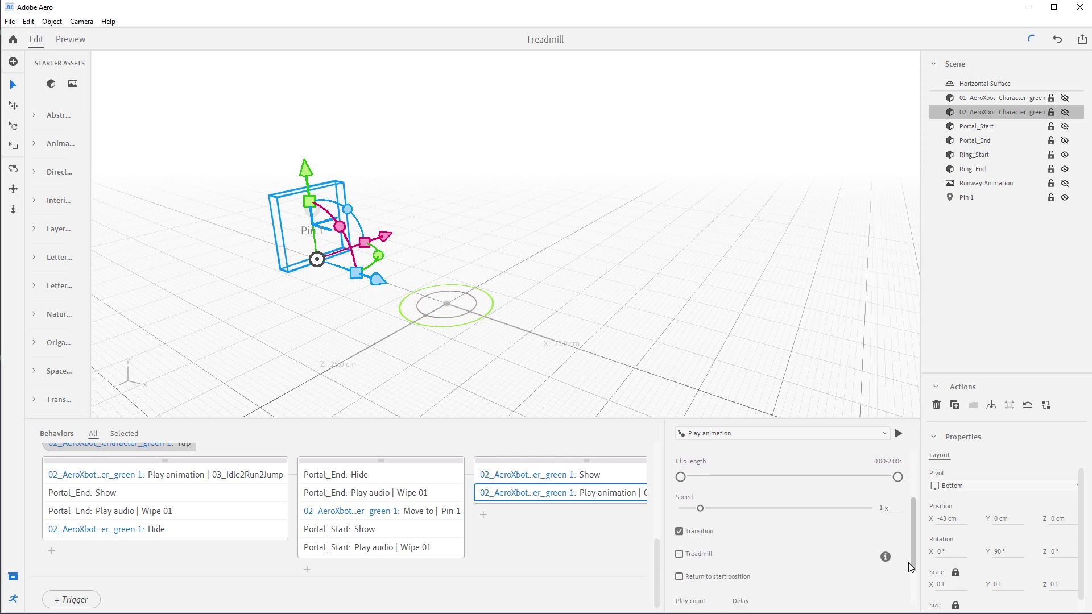
scroll(918, 553, "up", 4)
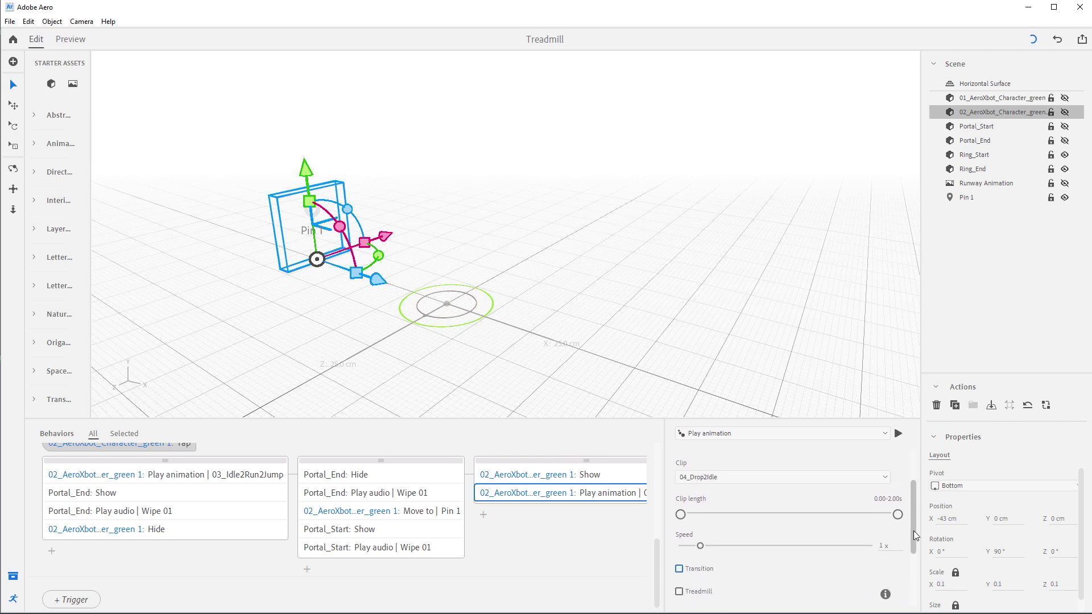
Unhide 02_AeroXbot_Character_green 1 temporarily, play its 04_Drop2Idle animation, and hide the character again.
left_click(1065, 112)
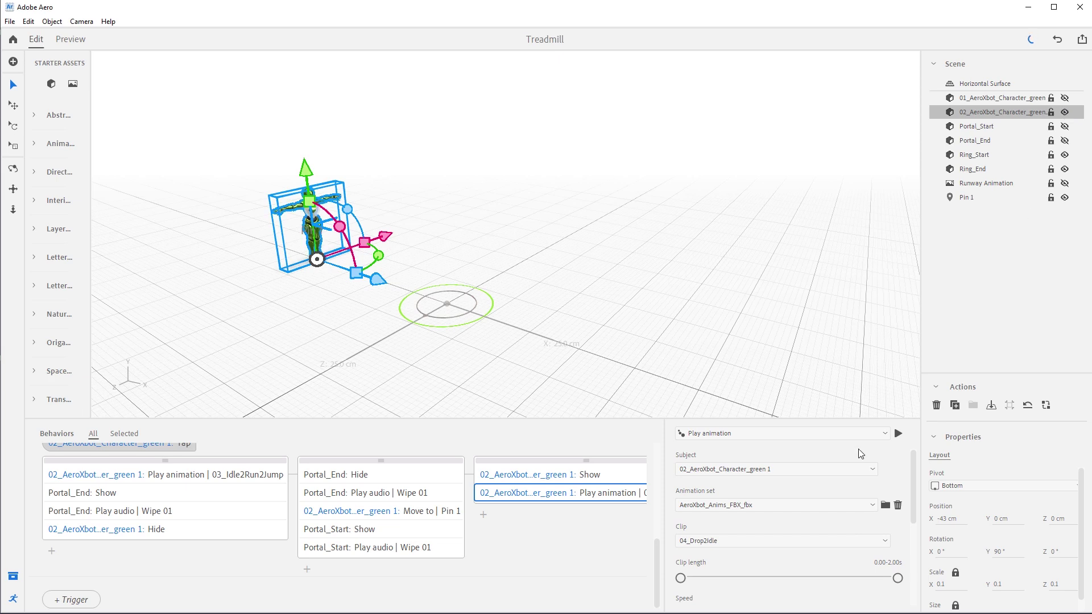
left_click(897, 435)
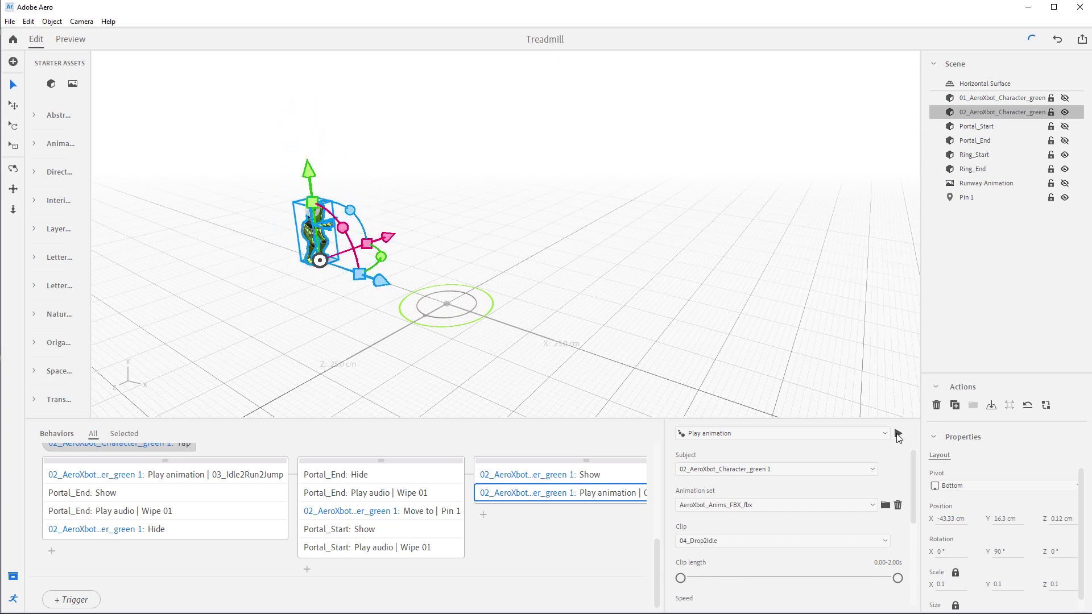
left_click(1064, 113)
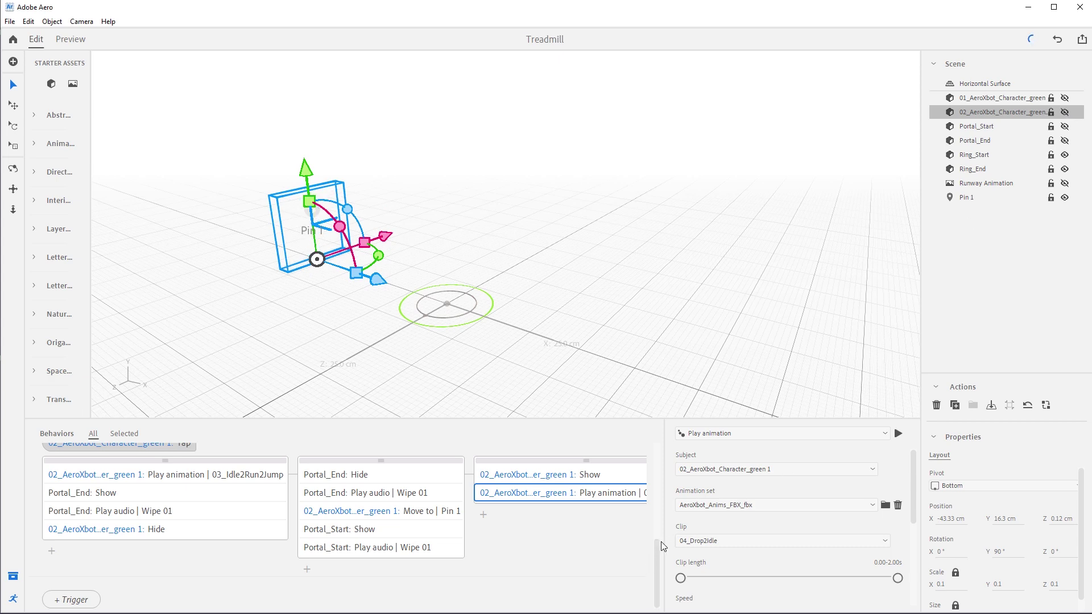
Add a Hide action for Portal_Start to the third group with a duration of 0.5 s.
left_click_drag(510, 517, 439, 518)
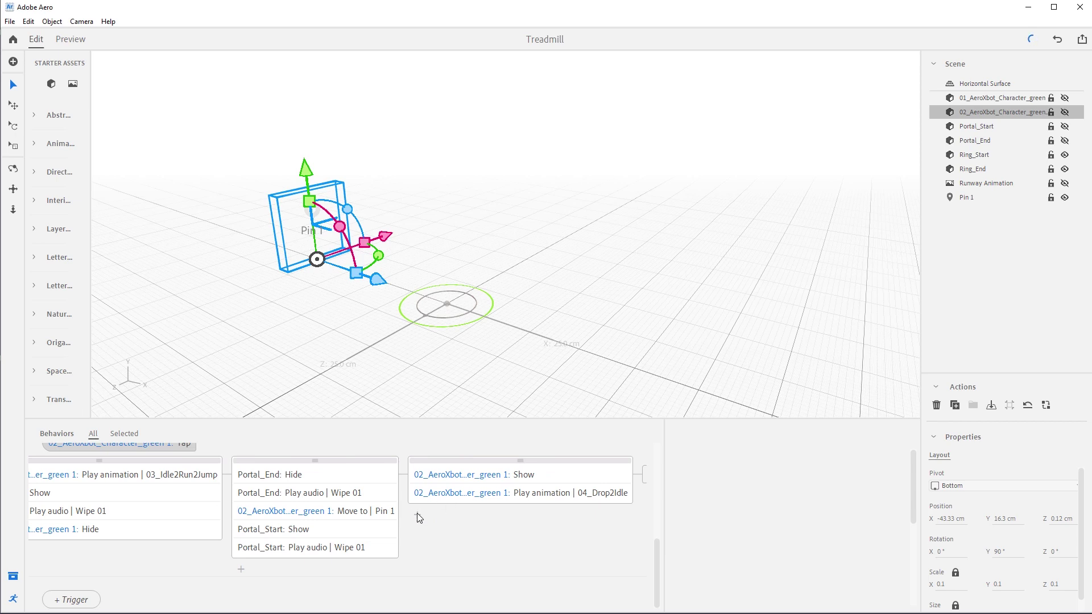
left_click(988, 142)
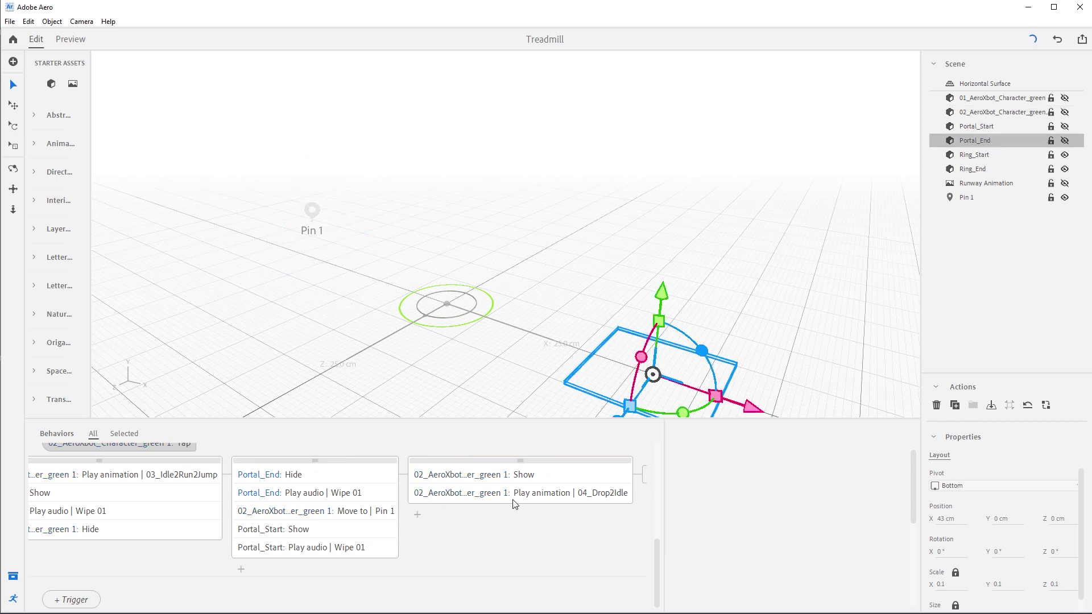
left_click(999, 129)
left_click(419, 514)
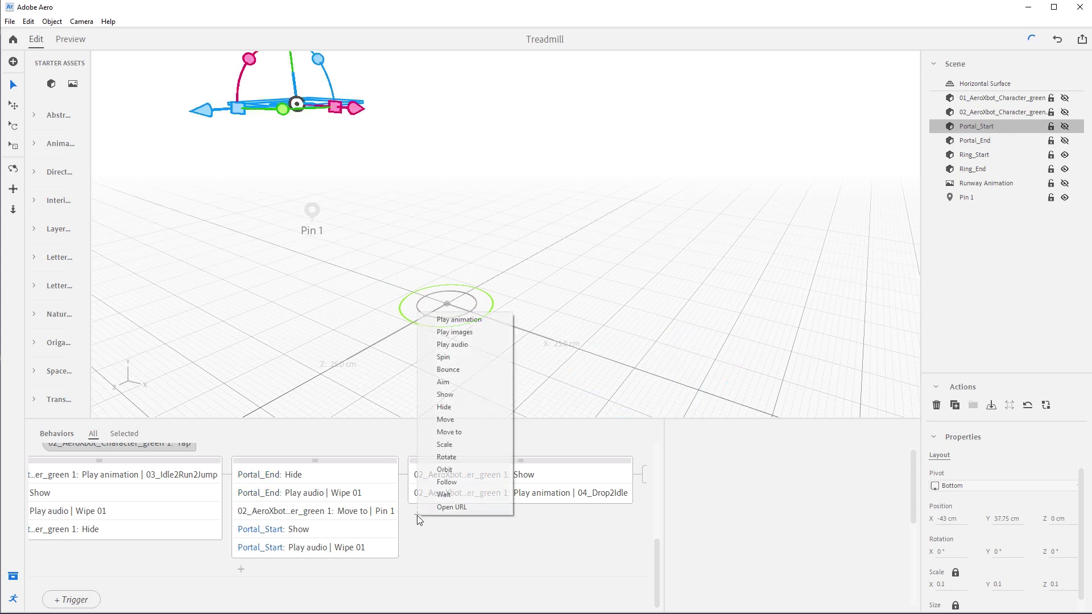
left_click(456, 408)
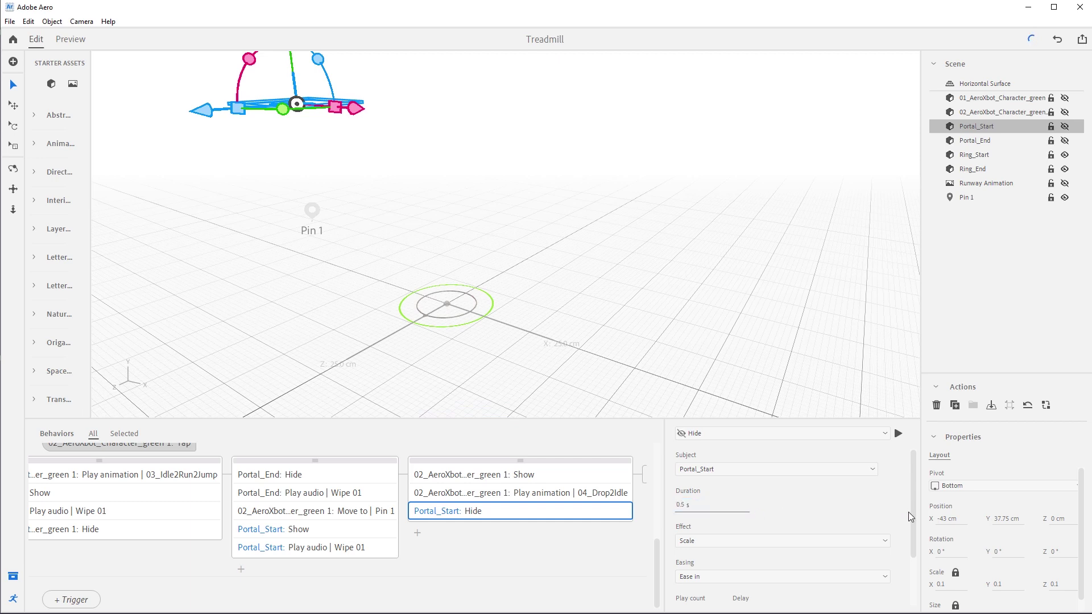
left_click_drag(913, 513, 906, 561)
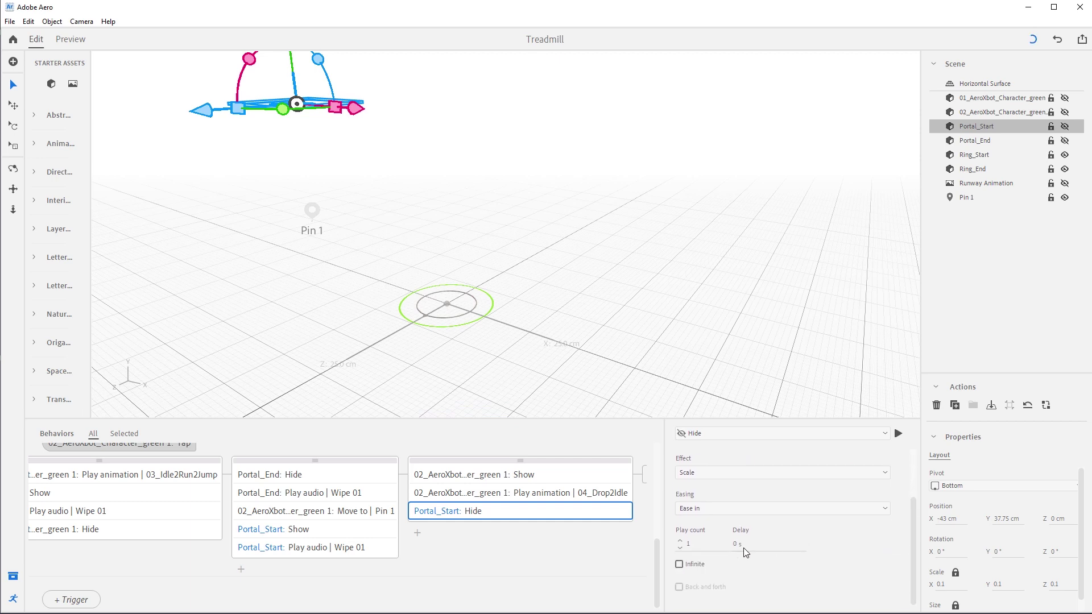
Add a Play audio action for Portal_Start to the third group with the Wipe 01 clip.
left_click(417, 533)
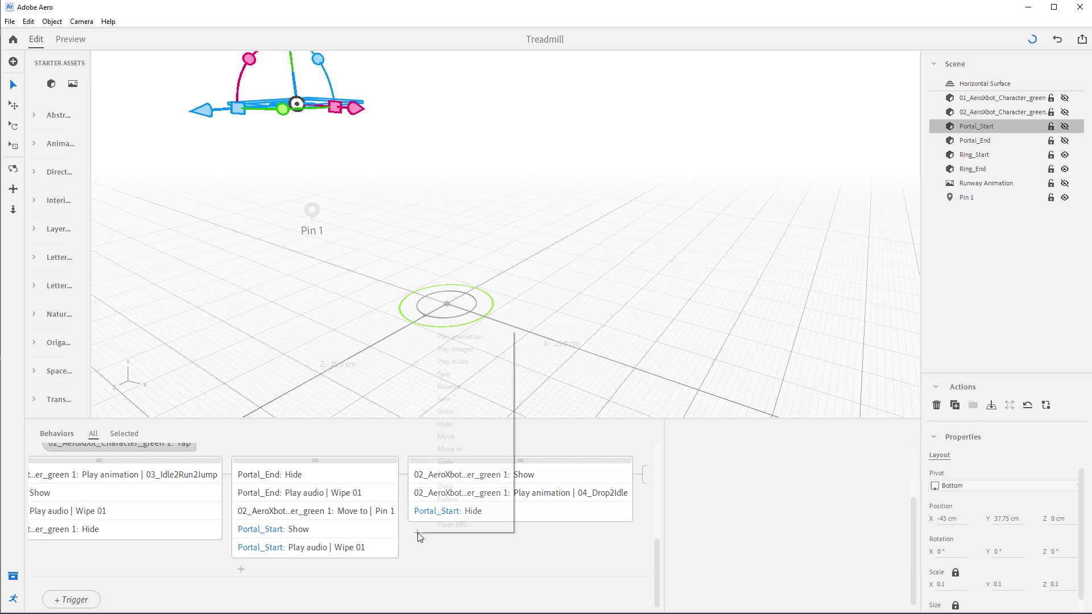
left_click(461, 362)
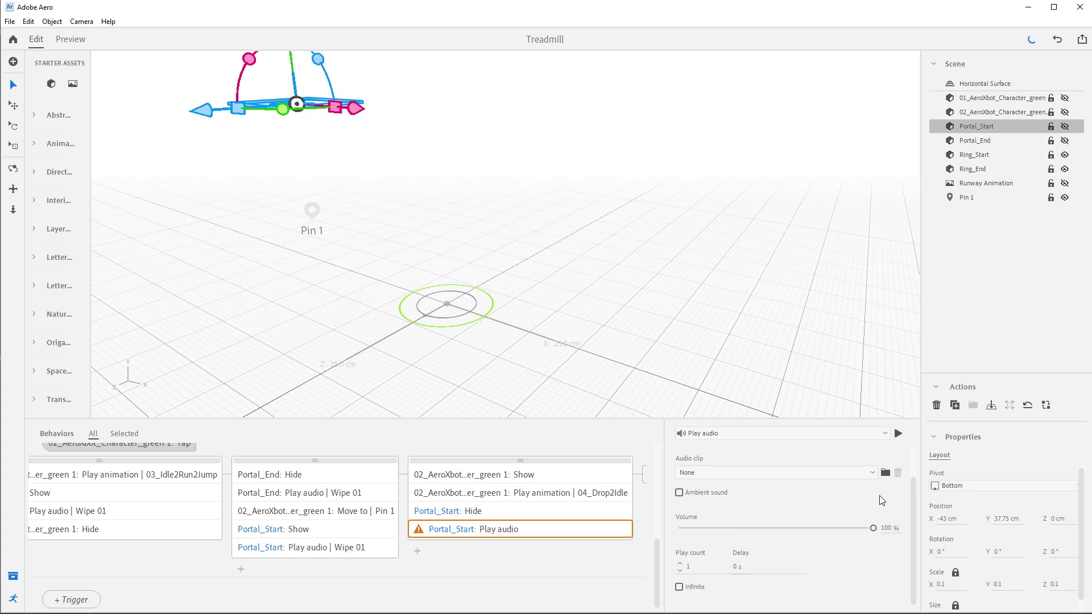
left_click(873, 473)
left_click(738, 515)
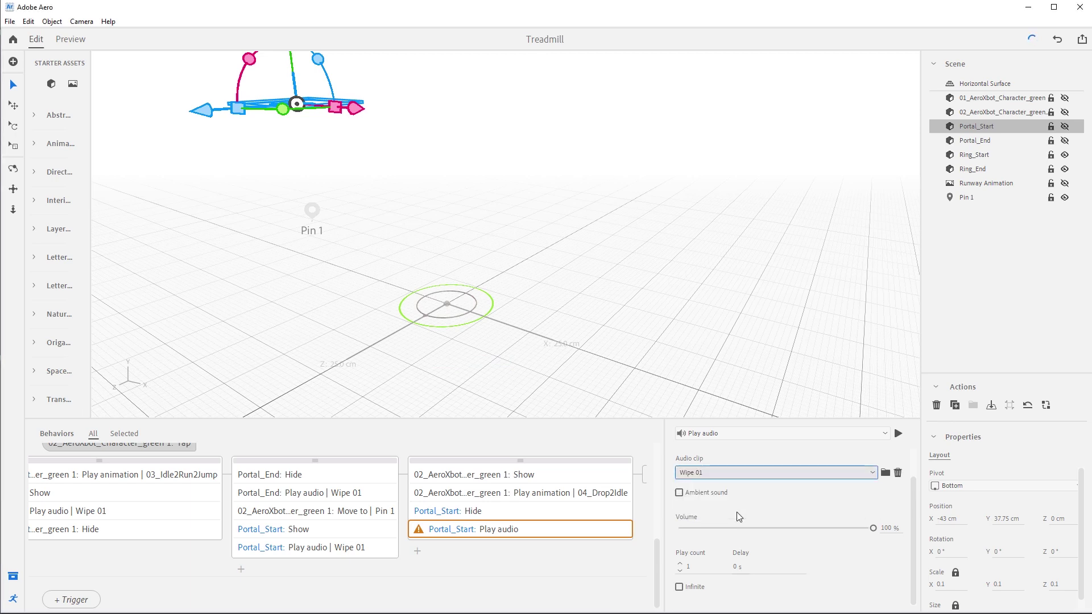
Deselect Portal_Start, preview the Treadmill scene and tap the green character to start its run and portal jump.
left_click_drag(912, 576, 917, 537)
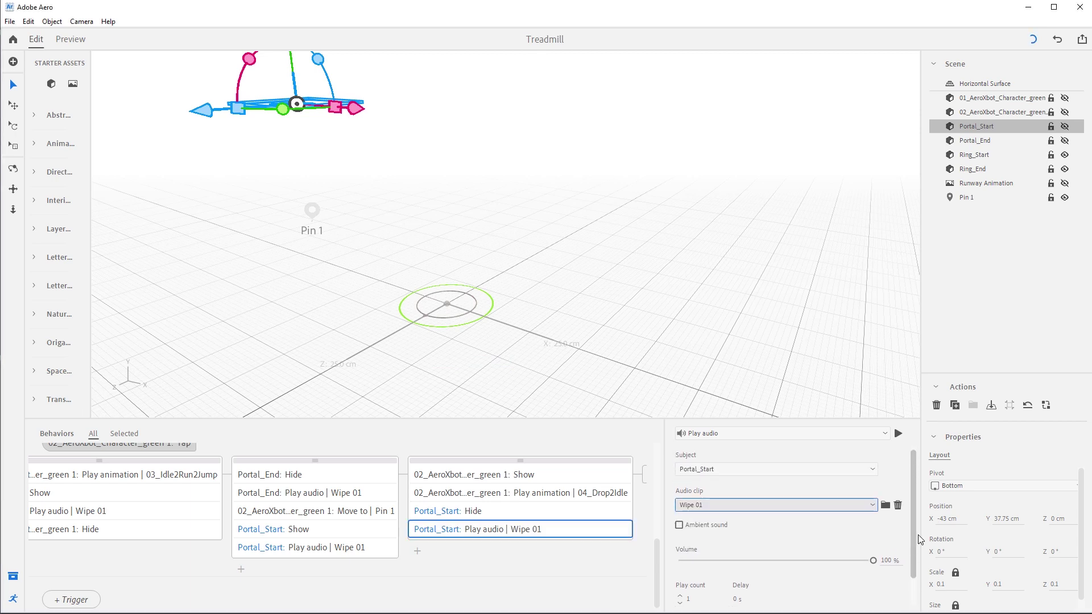
left_click(874, 362)
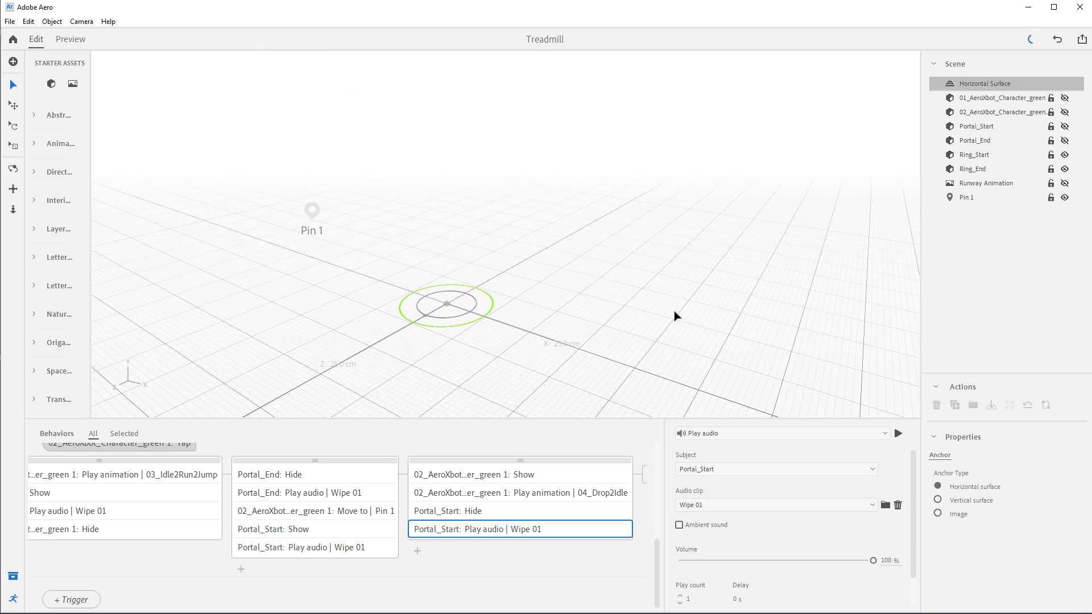
scroll(528, 263, "up", 1)
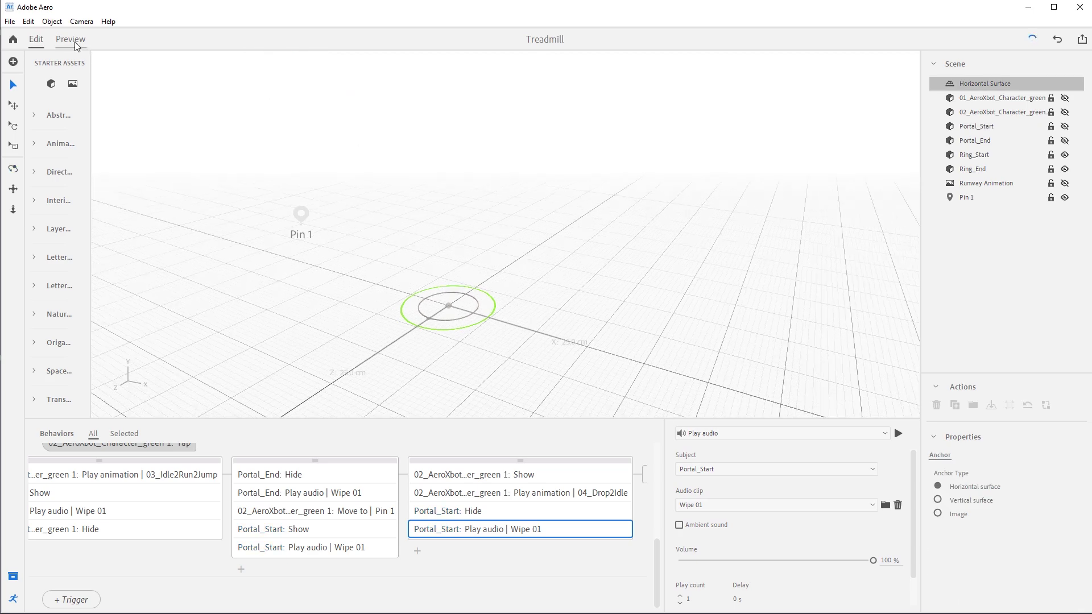
left_click(71, 39)
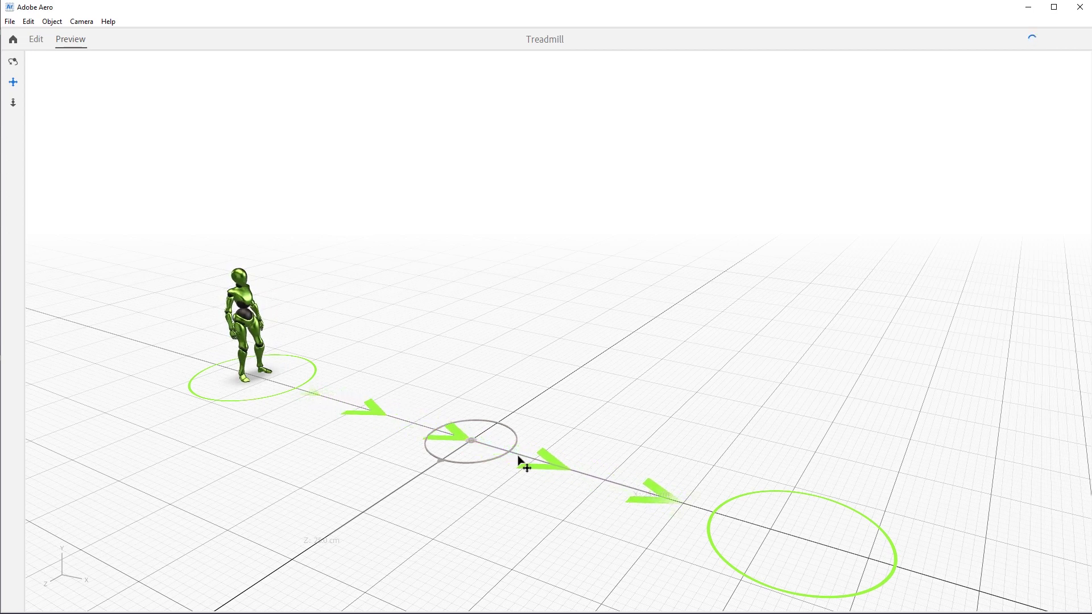
left_click(261, 294)
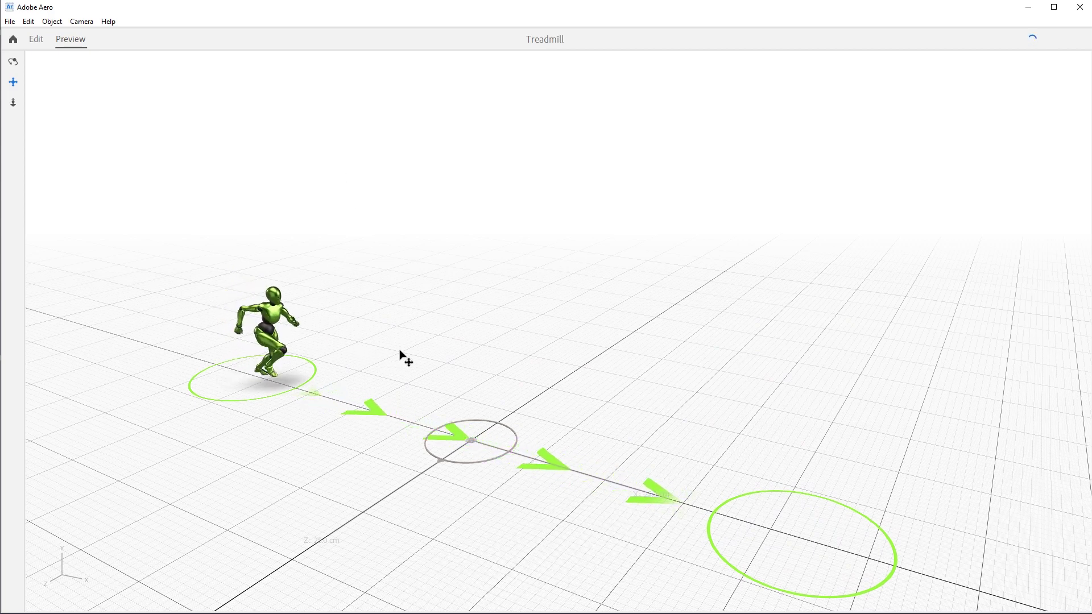
Watch the character's portal sequence from other angles in the preview, and tap the character to replay it.
left_click_drag(402, 358, 432, 351)
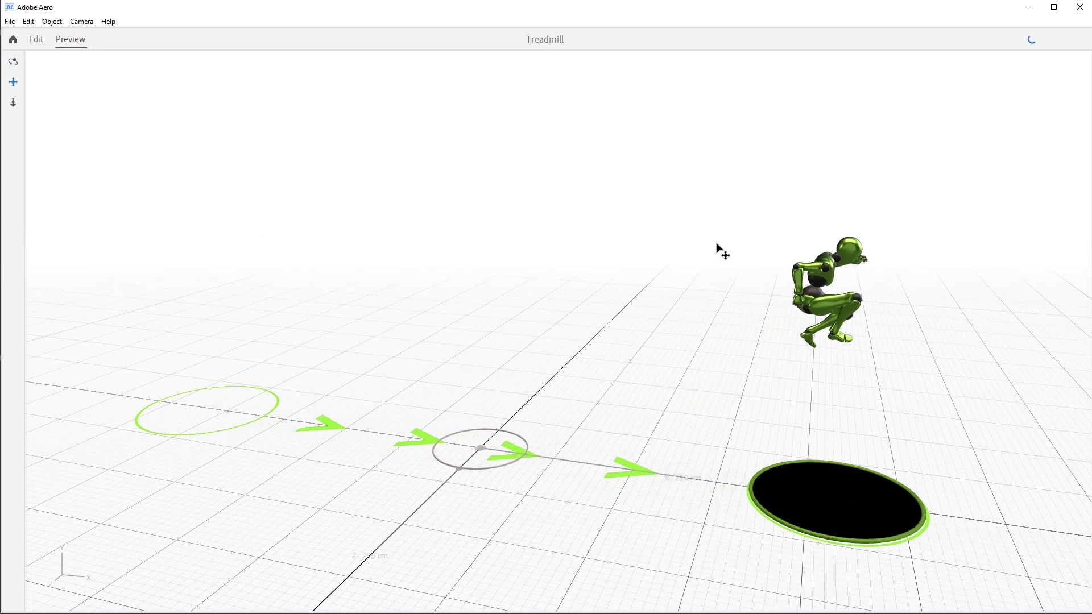
middle_click_drag(655, 263, 538, 227)
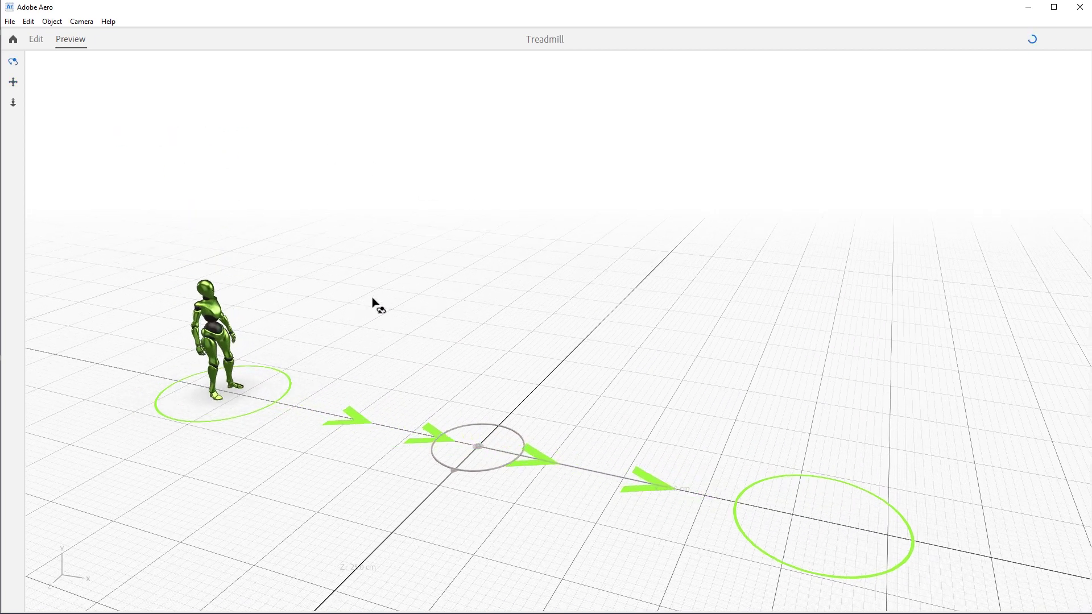
left_click_drag(370, 305, 386, 301)
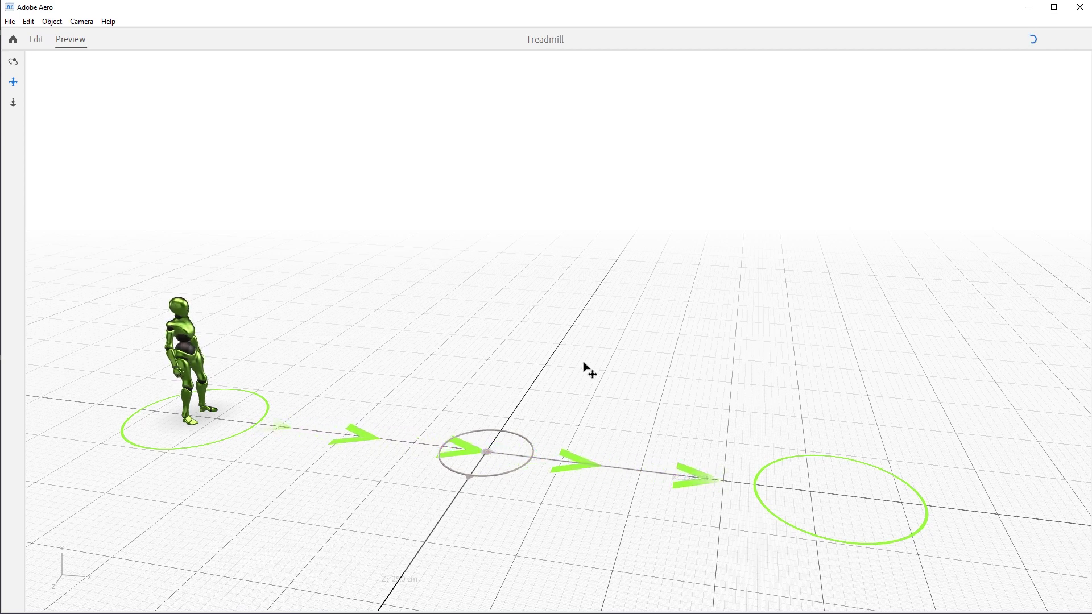
left_click(194, 340)
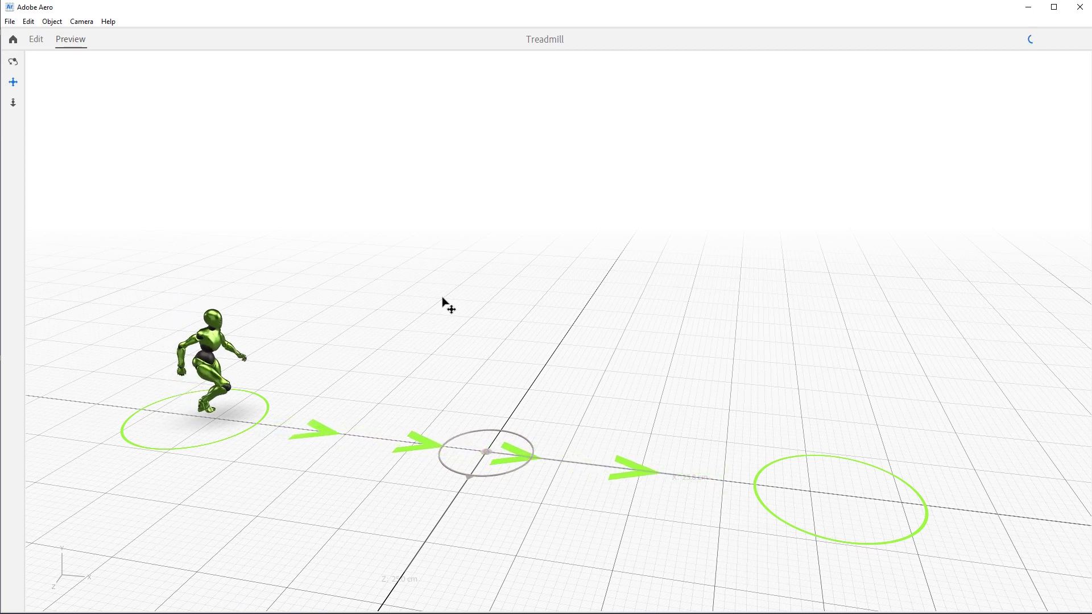